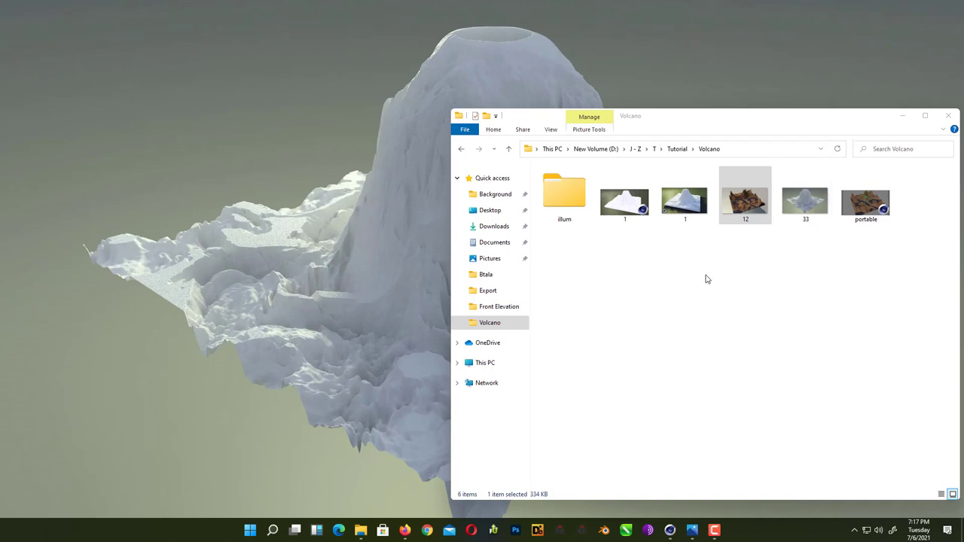
# Step: Minimize the folder window and look through the rendered terrain and volcano images 12.jpg, 1.jpg and 33.jpg in the photo viewer
pyautogui.click(902, 117)
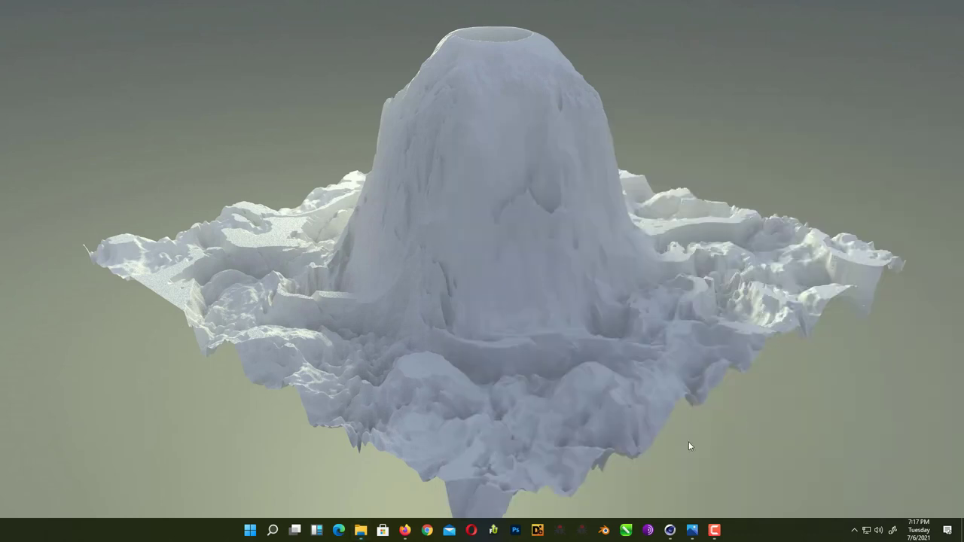
pyautogui.click(693, 531)
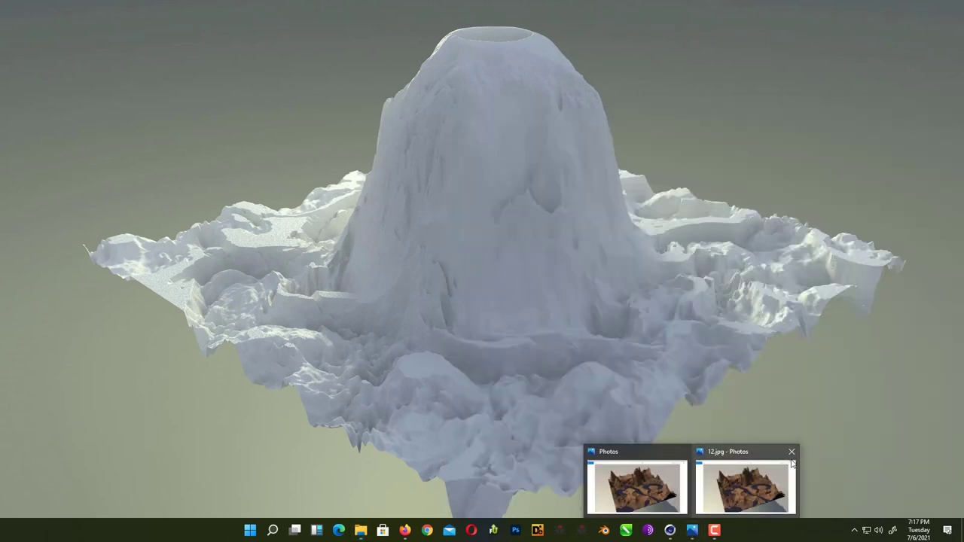
pyautogui.click(792, 452)
pyautogui.click(706, 490)
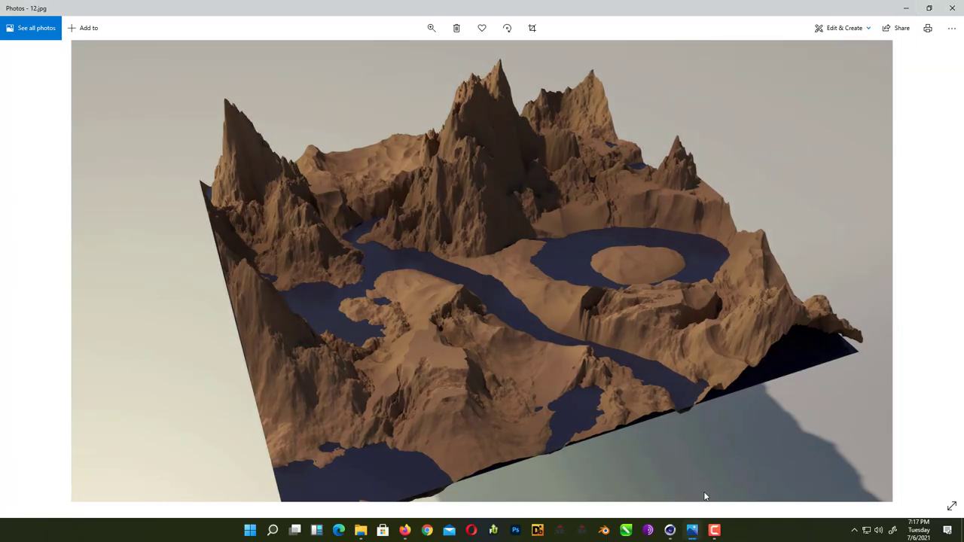
pyautogui.press('Right')
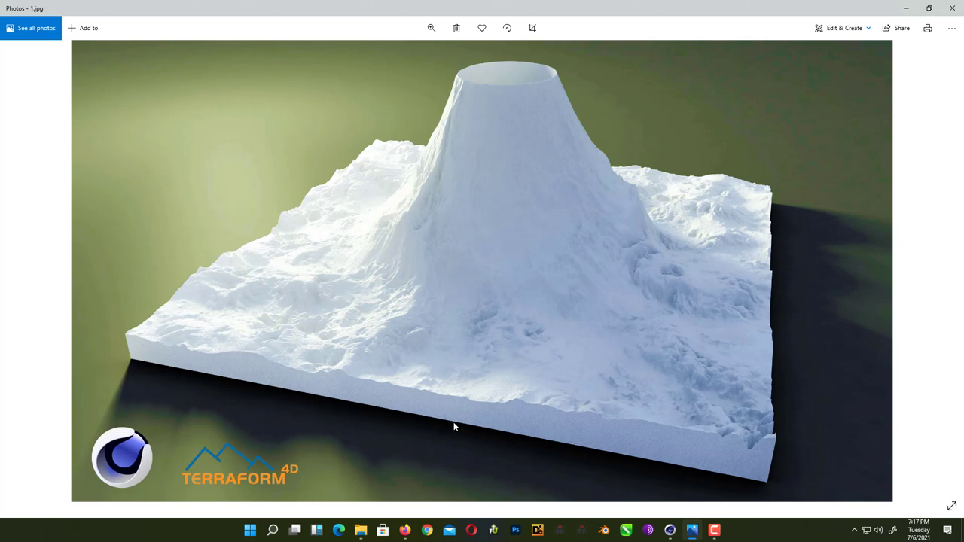
pyautogui.press('Right')
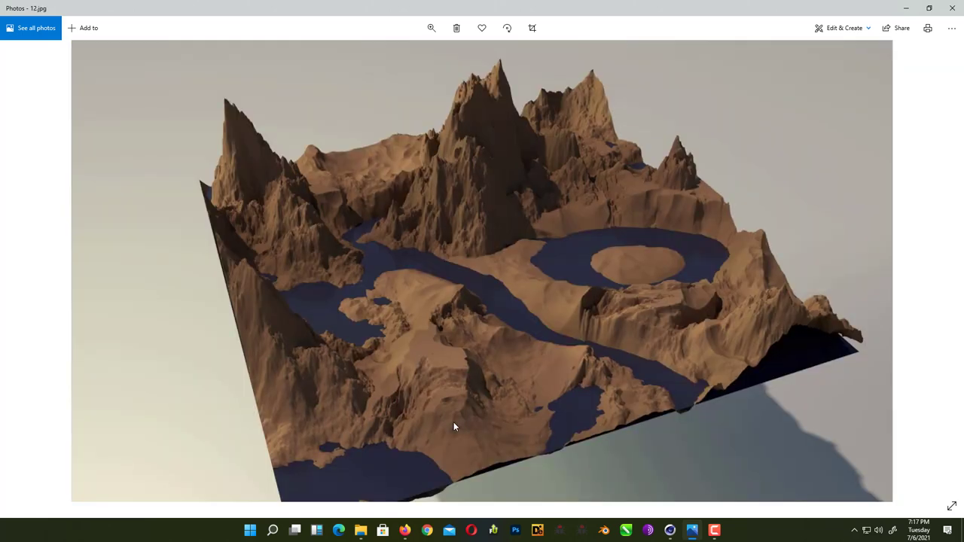
pyautogui.press('Left')
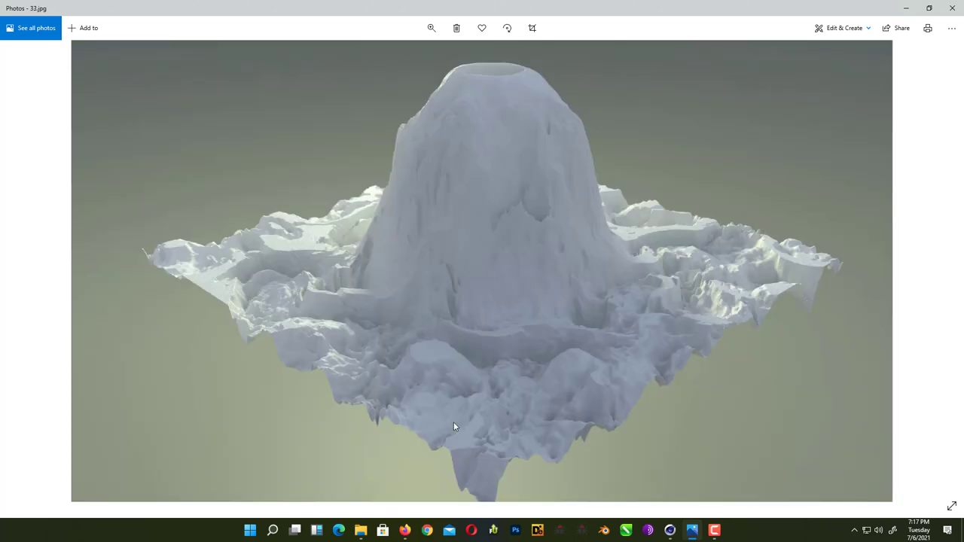
pyautogui.press('Right')
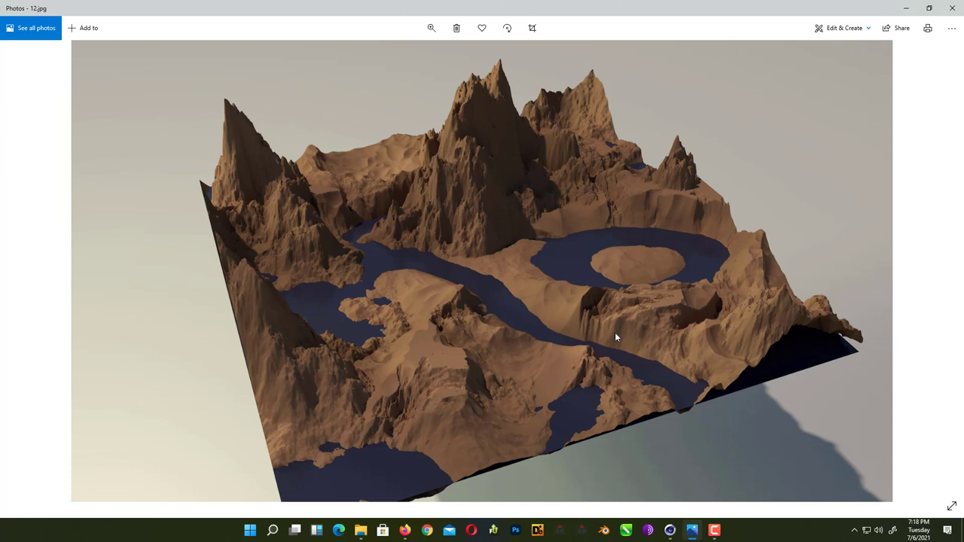
# Step: Switch to Cinema 4D and examine the layered noise shaders of the Displacer.1 deformer on the brown terrain plane
pyautogui.click(669, 531)
pyautogui.keyDown('alt'); pyautogui.moveTo(583, 378); pyautogui.dragTo(523, 279); pyautogui.keyUp('alt')
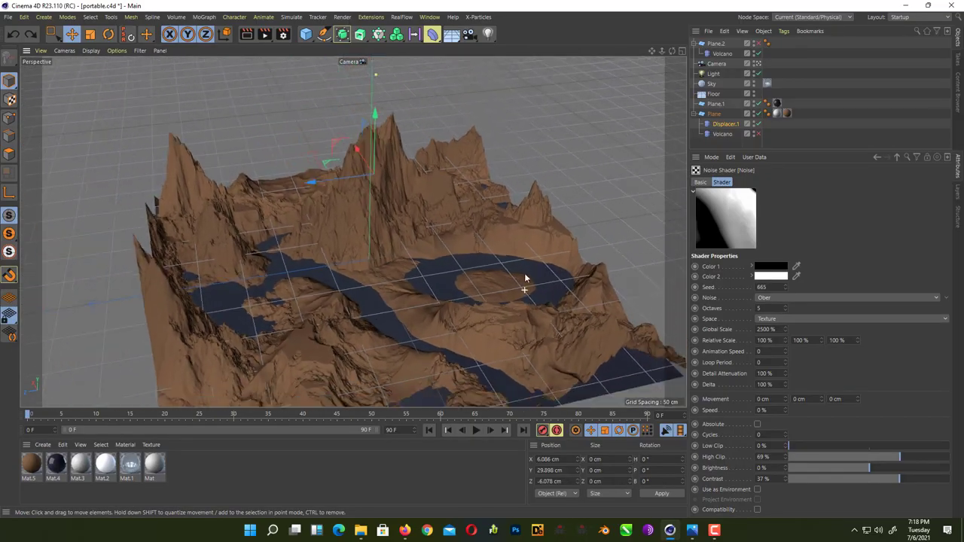
pyautogui.click(723, 127)
pyautogui.click(762, 215)
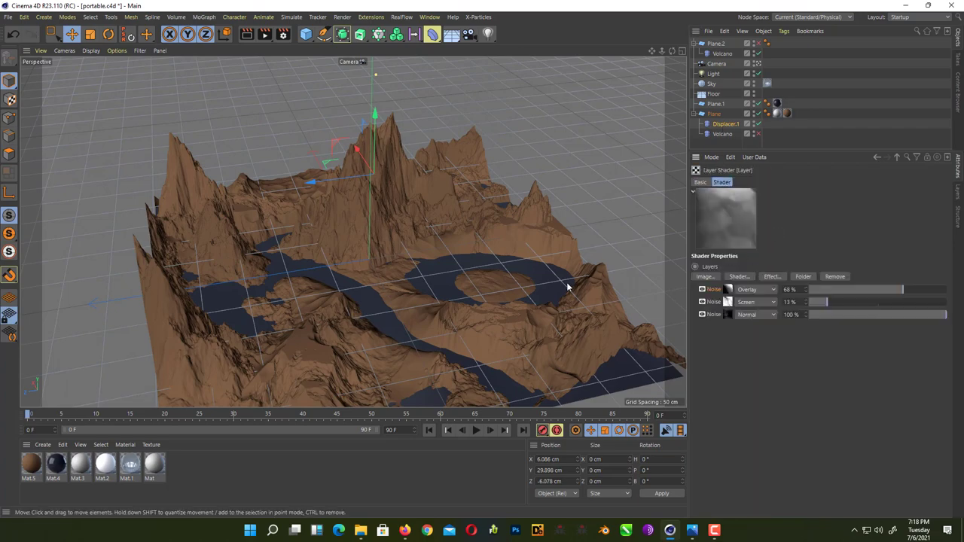
pyautogui.keyDown('alt'); pyautogui.moveTo(485, 263); pyautogui.dragTo(548, 236); pyautogui.keyUp('alt')
pyautogui.click(728, 291)
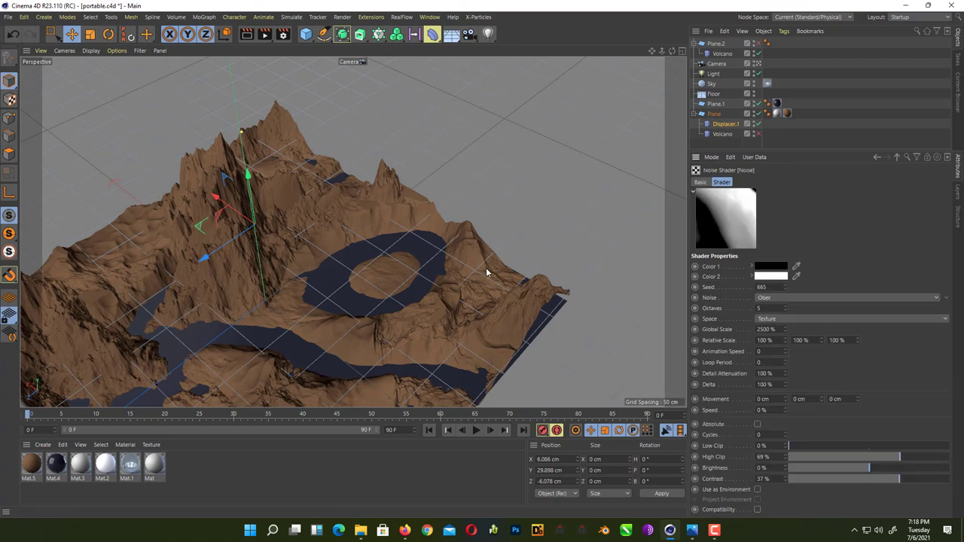
pyautogui.hotkey('ctrl', 'z')
pyautogui.keyDown('alt'); pyautogui.moveTo(384, 325); pyautogui.dragTo(423, 243); pyautogui.keyUp('alt')
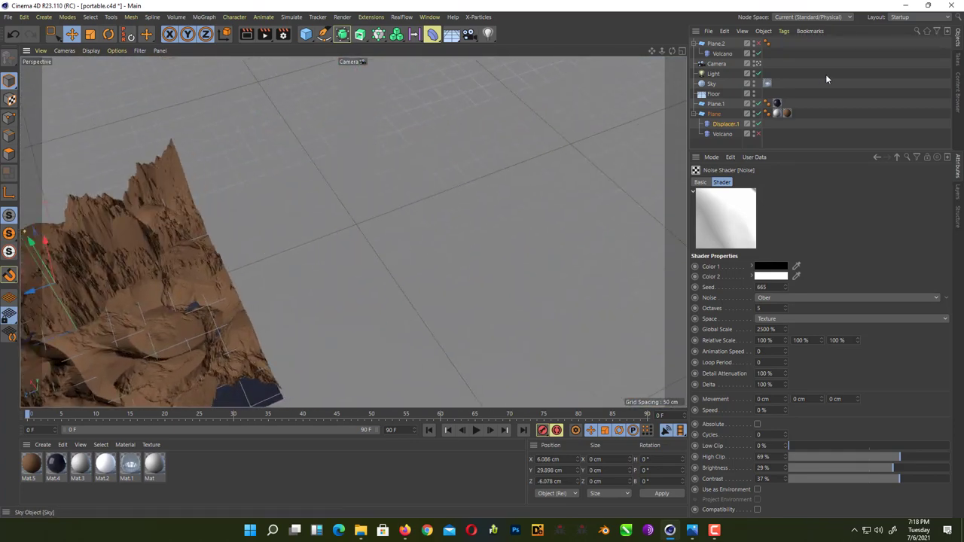
# Step: Hide the brown terrain plane and inspect the volcano displacer's layer shader and its top Noise layer
pyautogui.click(758, 114)
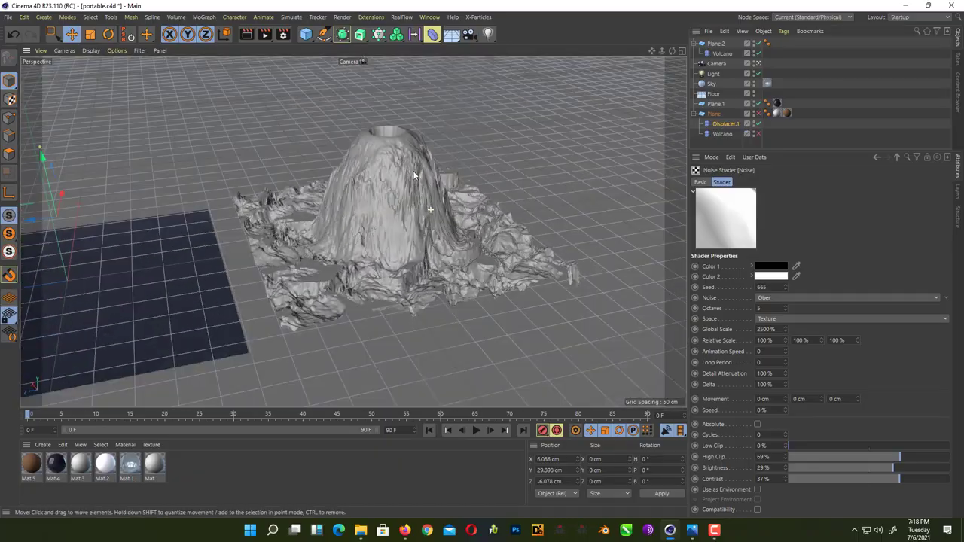
pyautogui.keyDown('alt'); pyautogui.moveTo(413, 175); pyautogui.dragTo(491, 155); pyautogui.keyUp('alt')
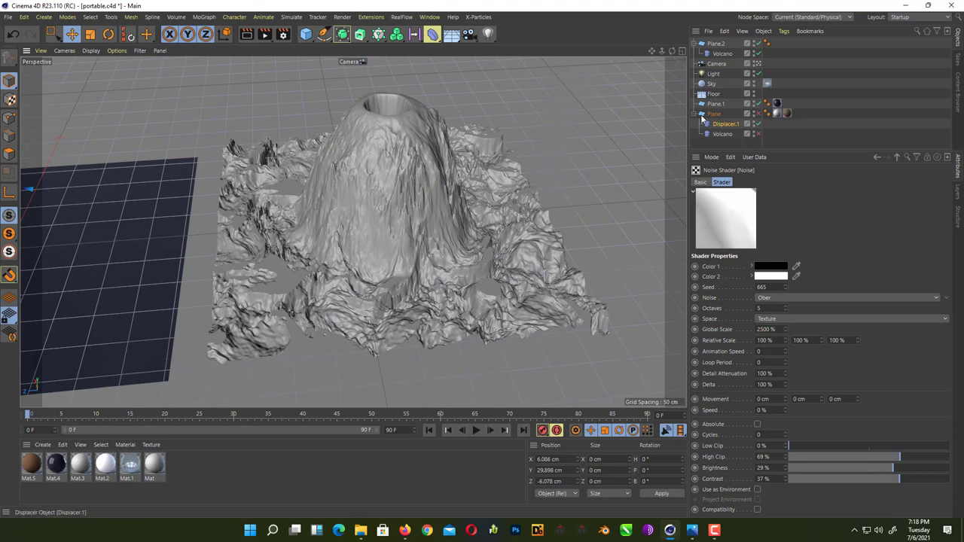
pyautogui.click(722, 53)
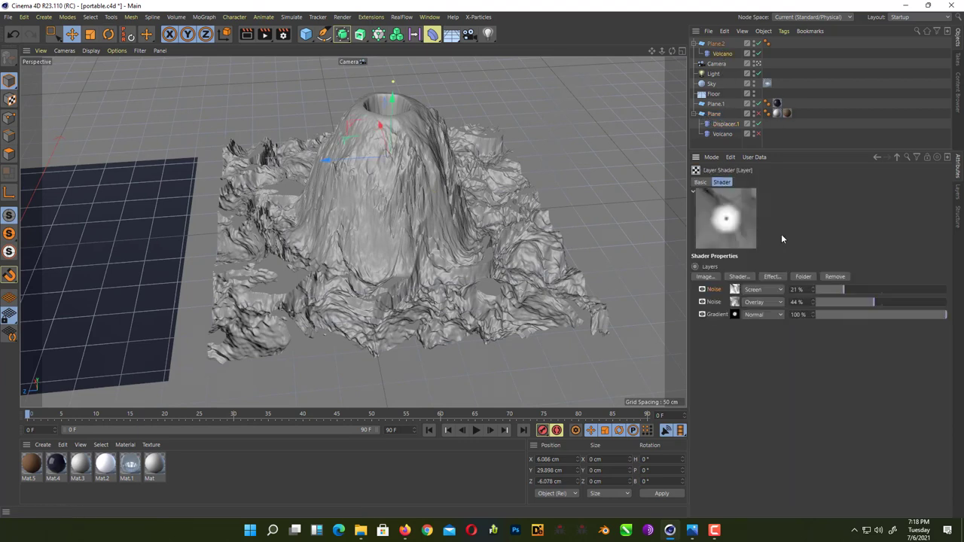
pyautogui.click(734, 290)
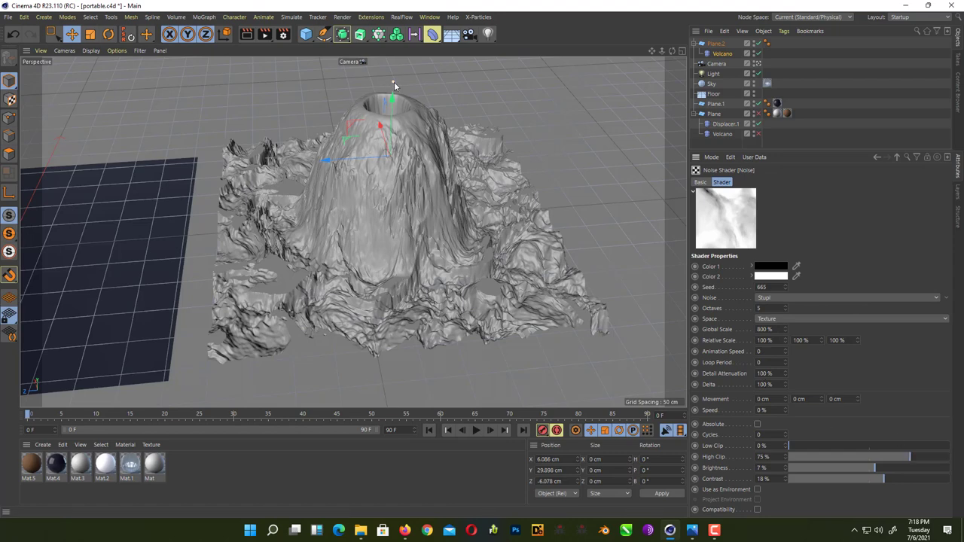
# Step: Try lowering and raising the volcano's displacement height, and check the Plane.2 object properties
pyautogui.moveTo(396, 150); pyautogui.dragTo(395, 148)
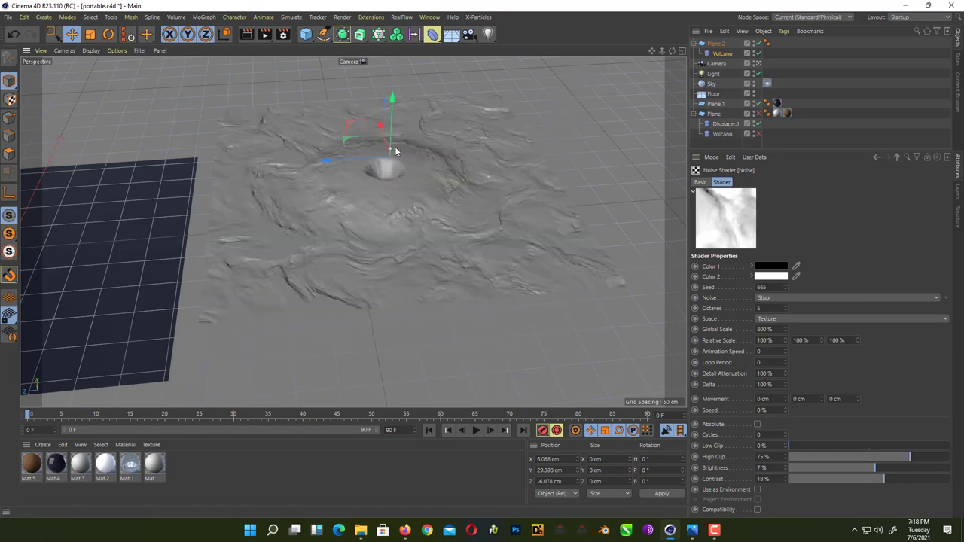
pyautogui.moveTo(391, 72); pyautogui.dragTo(392, 67)
pyautogui.keyDown('alt'); pyautogui.moveTo(529, 266); pyautogui.dragTo(549, 264); pyautogui.keyUp('alt')
pyautogui.click(550, 265)
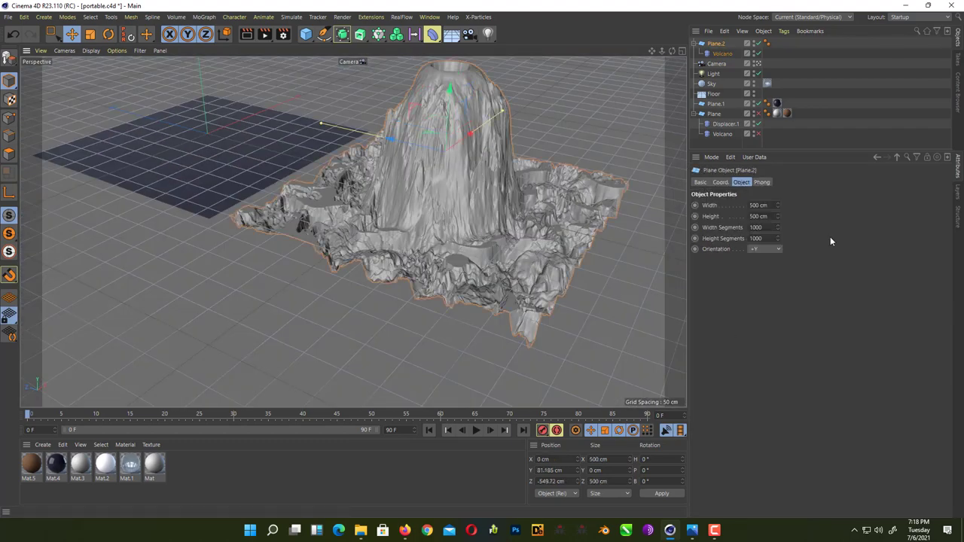
pyautogui.click(723, 53)
pyautogui.keyDown('alt'); pyautogui.moveTo(217, 221); pyautogui.dragTo(316, 258); pyautogui.keyUp('alt')
pyautogui.press('h')
pyautogui.keyDown('alt'); pyautogui.moveTo(376, 225); pyautogui.dragTo(384, 269, button='middle'); pyautogui.keyUp('alt')
# Step: Close all open projects without saving the changes to portable.c4d
pyautogui.click(9, 18)
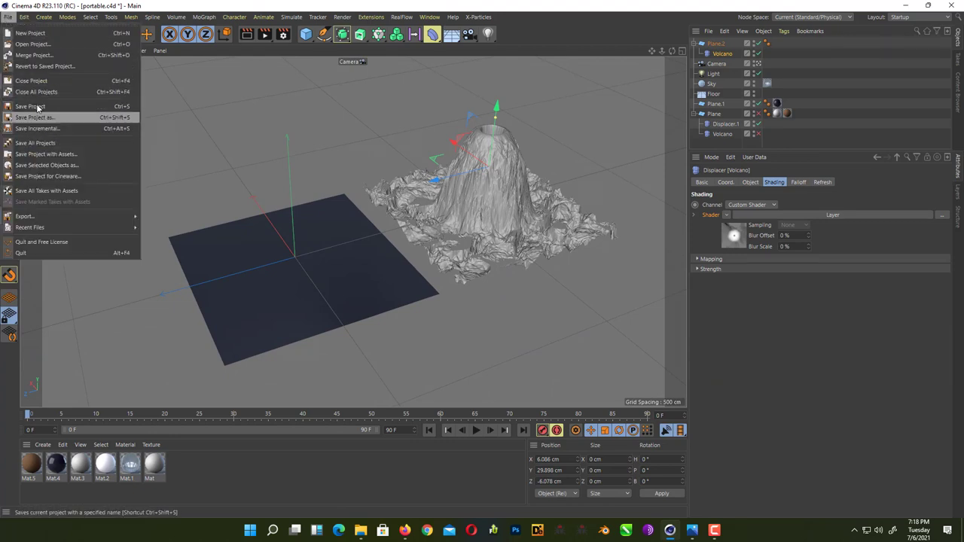
pyautogui.click(36, 91)
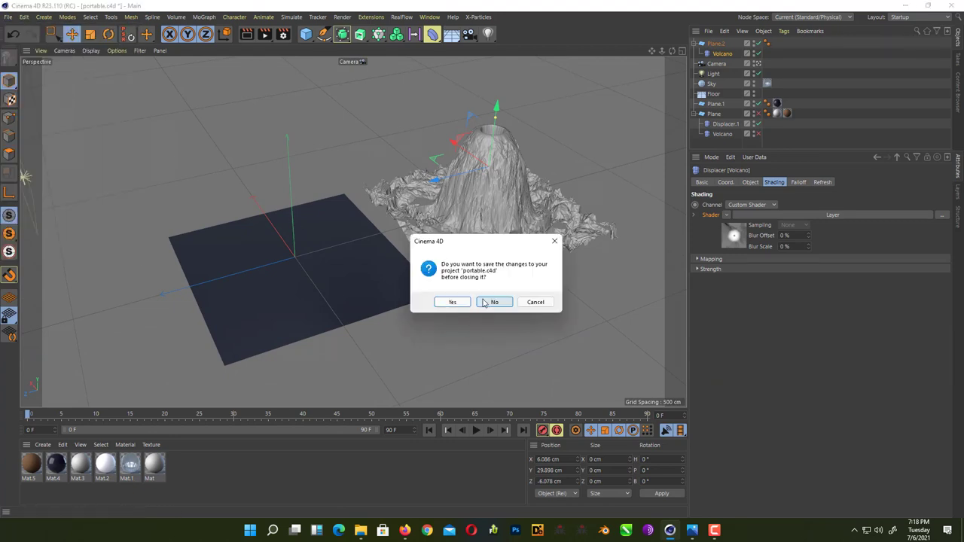
pyautogui.click(515, 305)
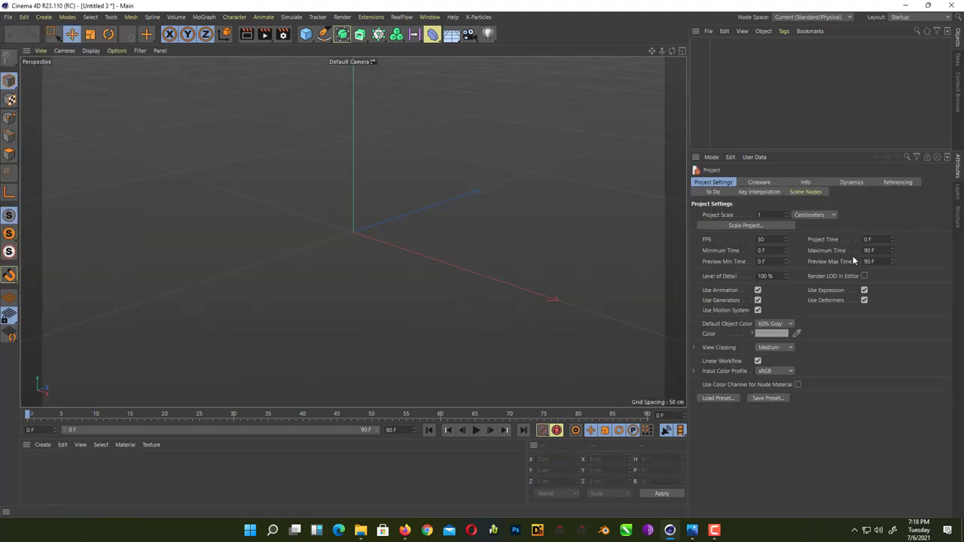
# Step: Add a Plane object with 500 width segments and 500 height segments
pyautogui.moveTo(306, 33); pyautogui.dragTo(418, 71)
pyautogui.keyDown('alt'); pyautogui.moveTo(300, 226); pyautogui.dragTo(346, 223); pyautogui.keyUp('alt')
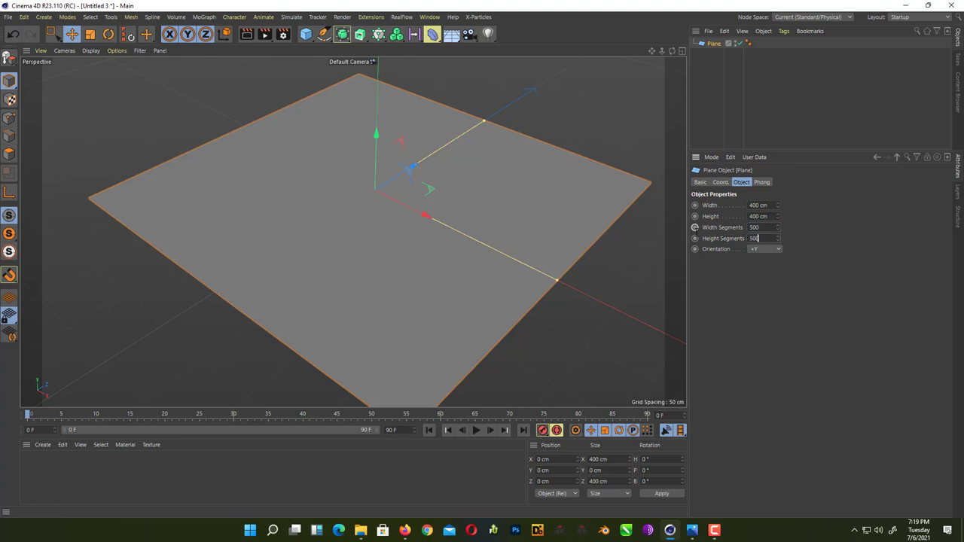
pyautogui.keyDown('alt'); pyautogui.moveTo(482, 188); pyautogui.dragTo(460, 198); pyautogui.keyUp('alt')
# Step: Add a Displacer deformer and make it a child of the plane
pyautogui.click(433, 34)
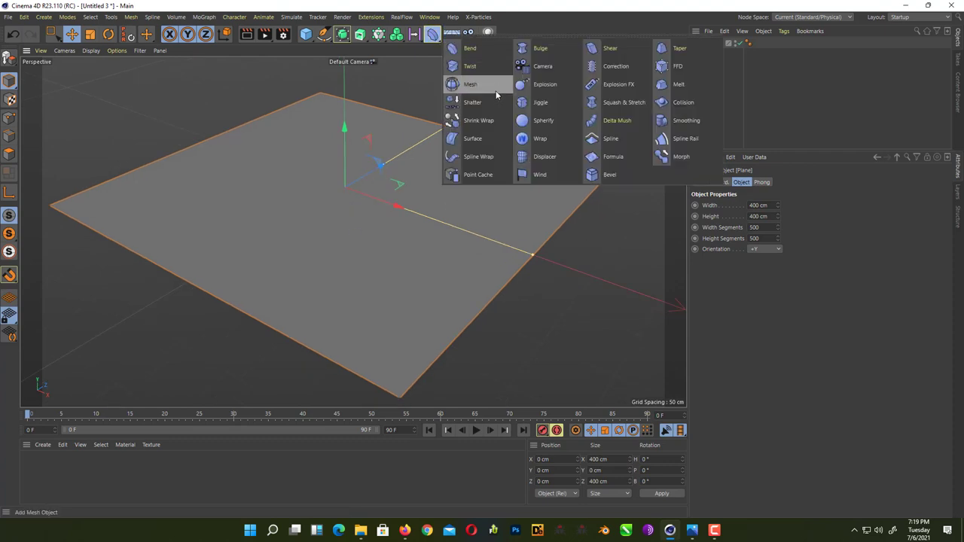
pyautogui.click(565, 163)
pyautogui.moveTo(708, 44); pyautogui.dragTo(713, 54)
pyautogui.keyDown('alt'); pyautogui.moveTo(603, 210); pyautogui.dragTo(543, 150); pyautogui.keyUp('alt')
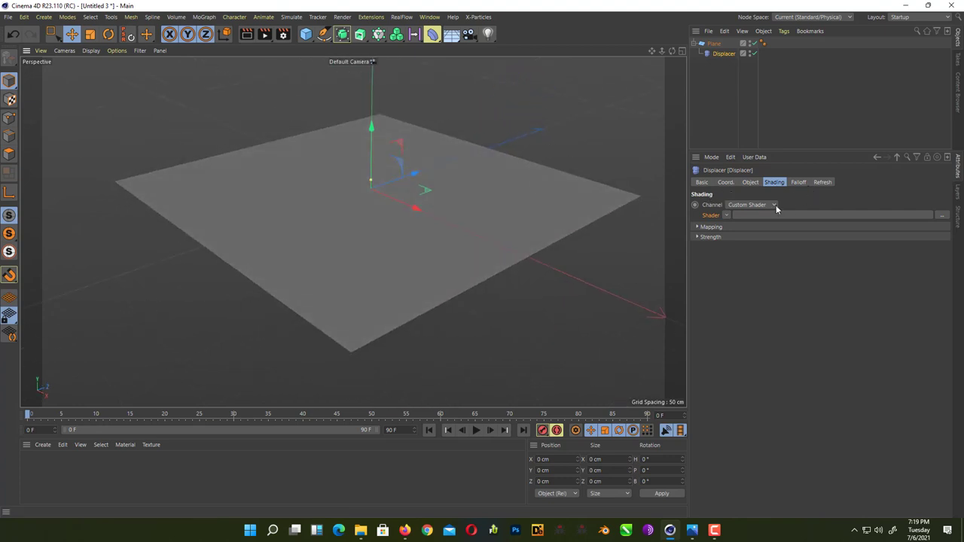
# Step: Load a Layer shader into the displacer's shading and open its shader properties
pyautogui.click(726, 216)
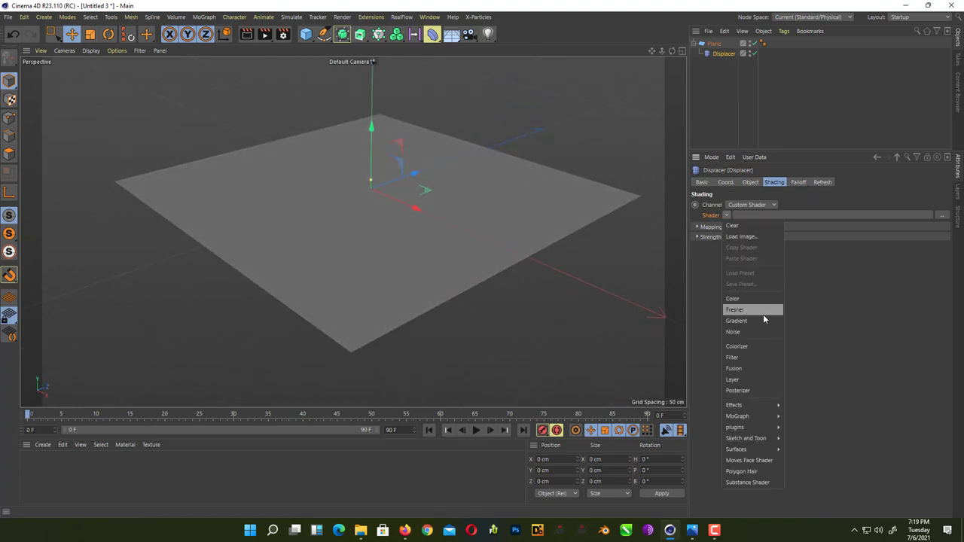
pyautogui.click(732, 379)
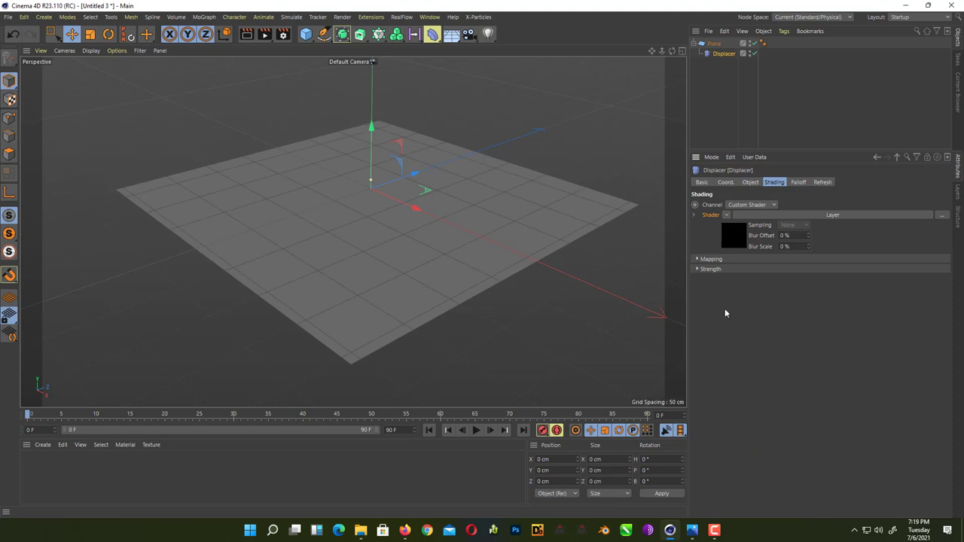
pyautogui.click(761, 218)
pyautogui.keyDown('alt'); pyautogui.moveTo(481, 179); pyautogui.dragTo(479, 205); pyautogui.keyUp('alt')
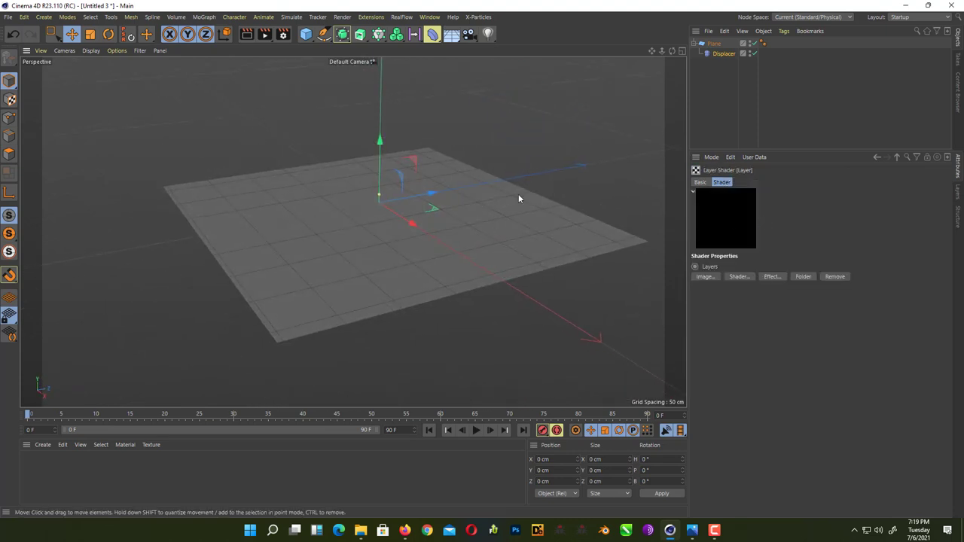
# Step: Add a Gradient to the layer shader and set its type to 2D - Circular
pyautogui.click(738, 277)
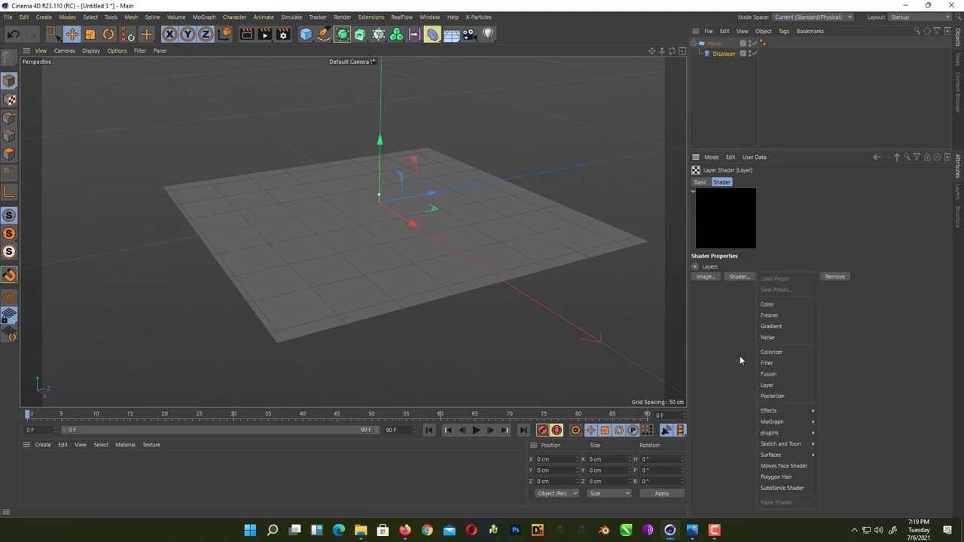
pyautogui.click(772, 326)
pyautogui.keyDown('alt'); pyautogui.moveTo(464, 231); pyautogui.dragTo(434, 231); pyautogui.keyUp('alt')
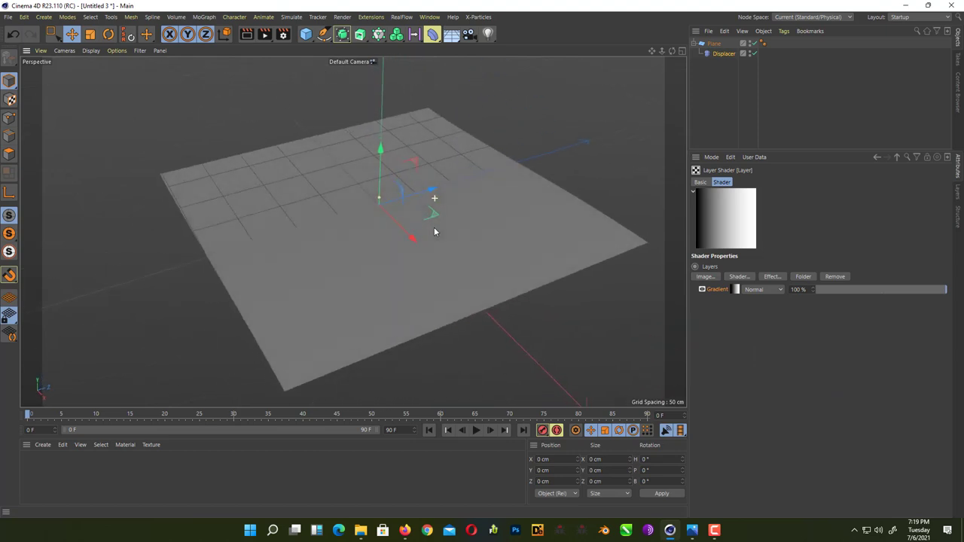
pyautogui.click(735, 291)
pyautogui.click(763, 294)
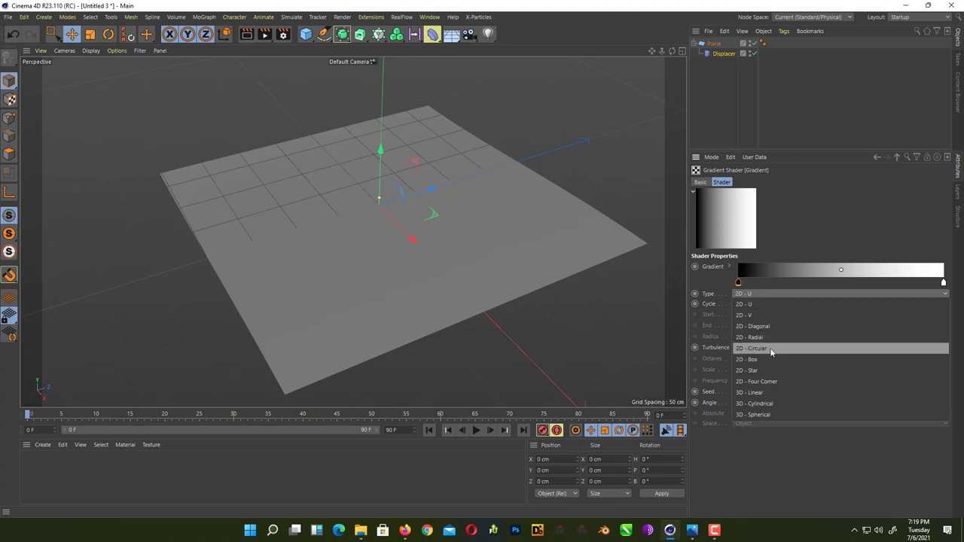
pyautogui.click(771, 349)
# Step: Invert the gradient so it runs from white to black, and raise the displacer's height into a tall mound
pyautogui.keyDown('alt'); pyautogui.moveTo(438, 296); pyautogui.dragTo(465, 274); pyautogui.keyUp('alt')
pyautogui.rightClick(780, 271)
pyautogui.click(801, 277)
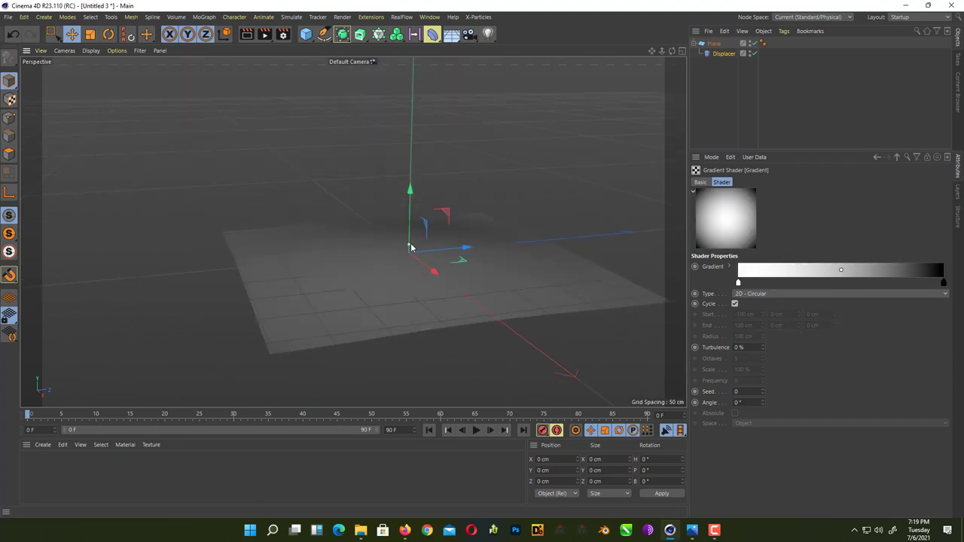
pyautogui.moveTo(409, 247); pyautogui.dragTo(404, 146)
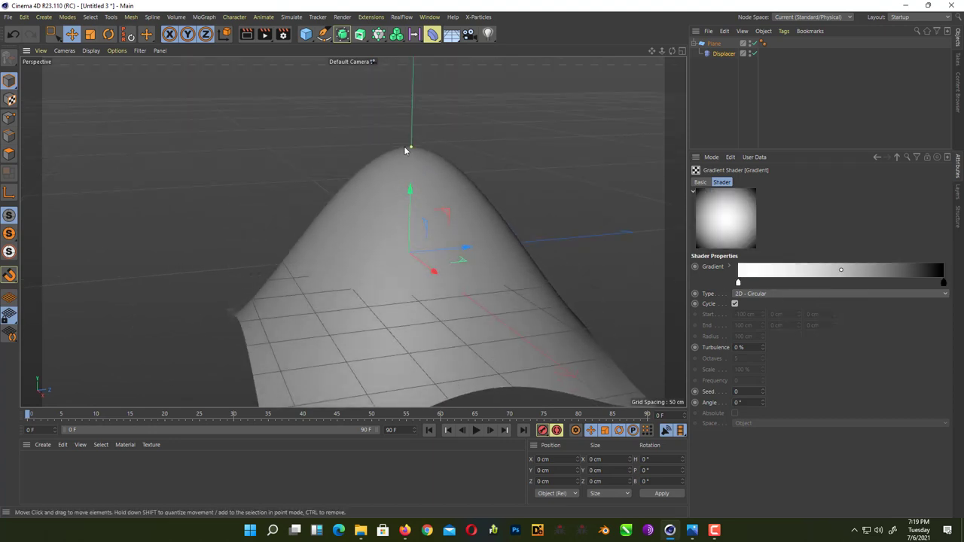
pyautogui.keyDown('alt'); pyautogui.moveTo(414, 180); pyautogui.dragTo(425, 221); pyautogui.keyUp('alt')
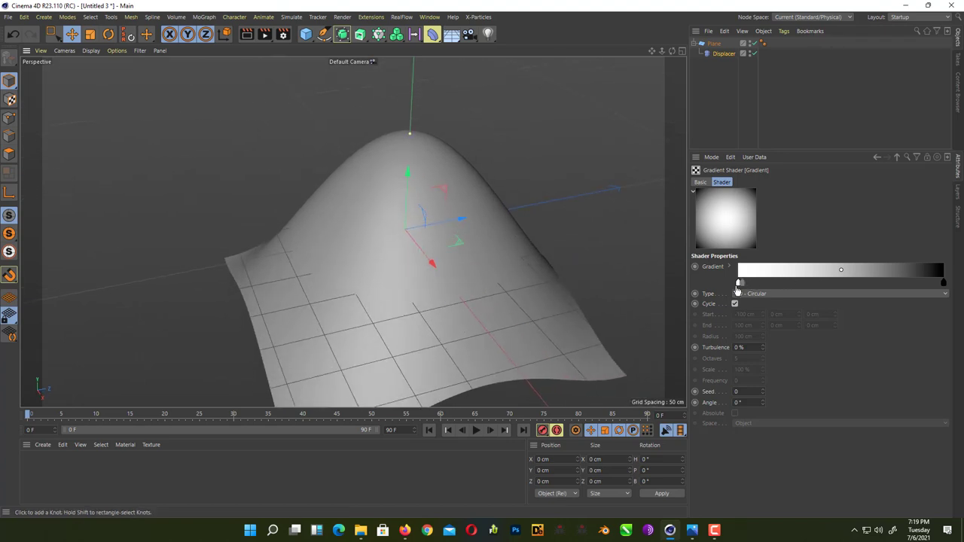
# Step: Move the gradient's black knot inward to a little under halfway, narrowing the mound, and lower the displacement height slightly
pyautogui.moveTo(740, 285); pyautogui.dragTo(798, 282)
pyautogui.hotkey('ctrl', 'z')
pyautogui.click(943, 284)
pyautogui.moveTo(941, 284); pyautogui.dragTo(824, 286)
pyautogui.keyDown('alt'); pyautogui.moveTo(474, 312); pyautogui.dragTo(437, 242); pyautogui.keyUp('alt')
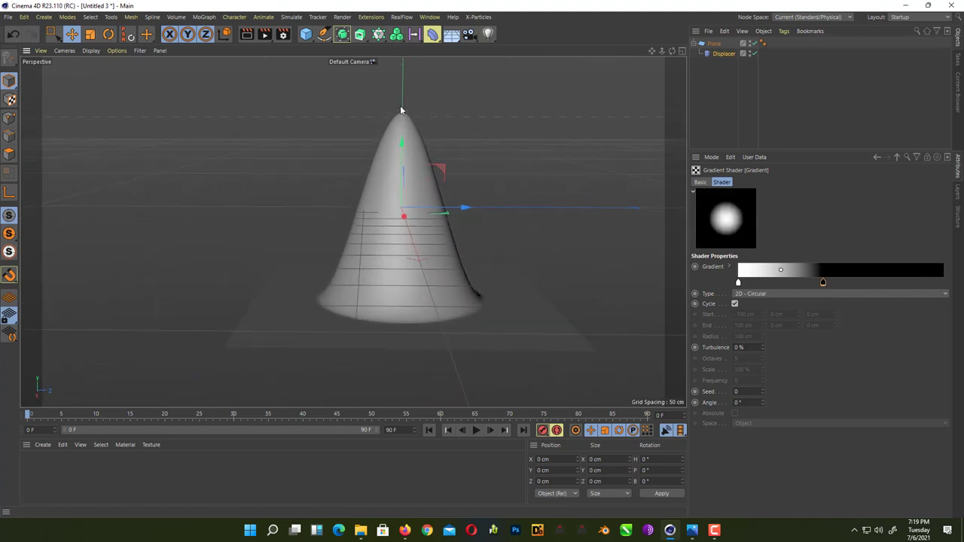
pyautogui.moveTo(403, 114); pyautogui.dragTo(403, 138)
# Step: Shift the gradient's white knot toward the black one to flatten the summit, keeping a second white knot near the start
pyautogui.moveTo(742, 288); pyautogui.dragTo(763, 290)
pyautogui.keyDown('alt'); pyautogui.moveTo(361, 146); pyautogui.dragTo(404, 130); pyautogui.keyUp('alt')
pyautogui.keyDown('alt'); pyautogui.moveTo(400, 157); pyautogui.dragTo(424, 183, button='right'); pyautogui.keyUp('alt')
pyautogui.keyDown('alt'); pyautogui.moveTo(409, 166); pyautogui.dragTo(405, 146); pyautogui.keyUp('alt')
pyautogui.moveTo(791, 271); pyautogui.dragTo(767, 286)
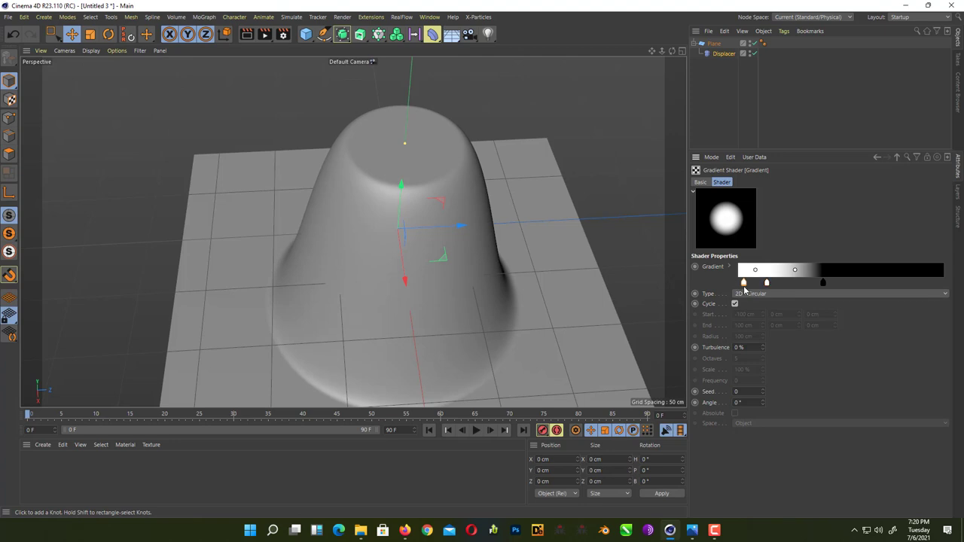
# Step: Set the gradient's first knot to black to sink a crater into the volcano's summit
pyautogui.doubleClick(743, 284)
pyautogui.moveTo(709, 320); pyautogui.dragTo(685, 317)
pyautogui.click(726, 333)
pyautogui.keyDown('alt'); pyautogui.moveTo(448, 214); pyautogui.dragTo(379, 122); pyautogui.keyUp('alt')
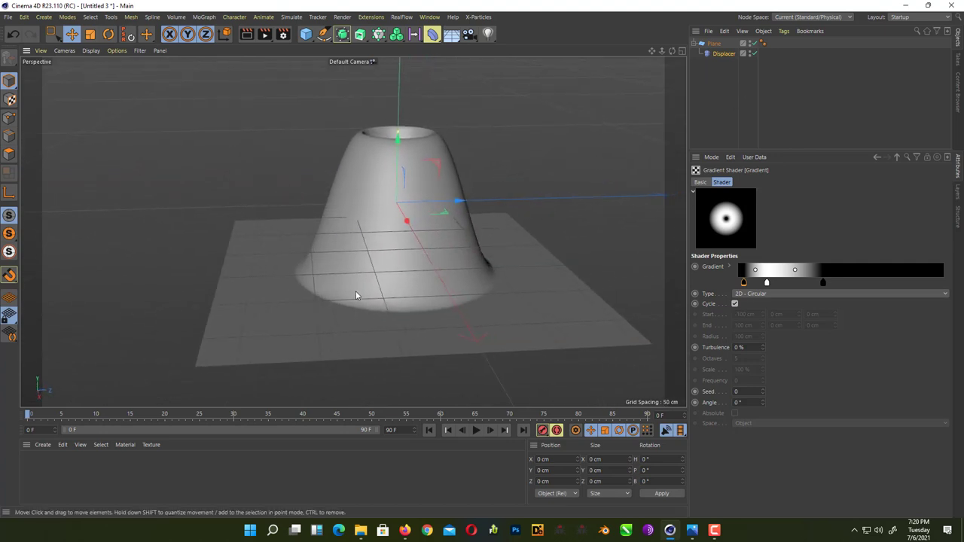
# Step: Add a Noise shader layer above the gradient in the Displacer's Layer shader
pyautogui.click(723, 54)
pyautogui.click(751, 216)
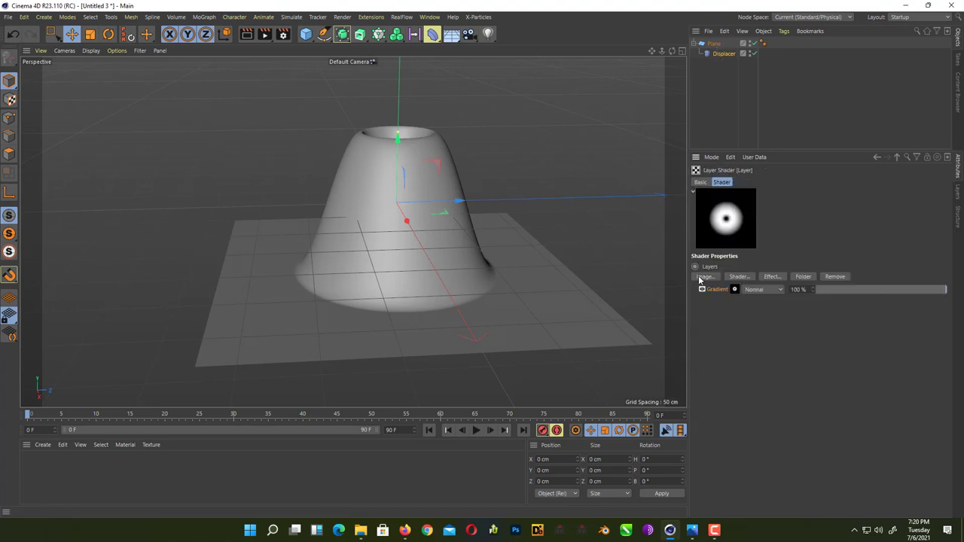
pyautogui.click(750, 281)
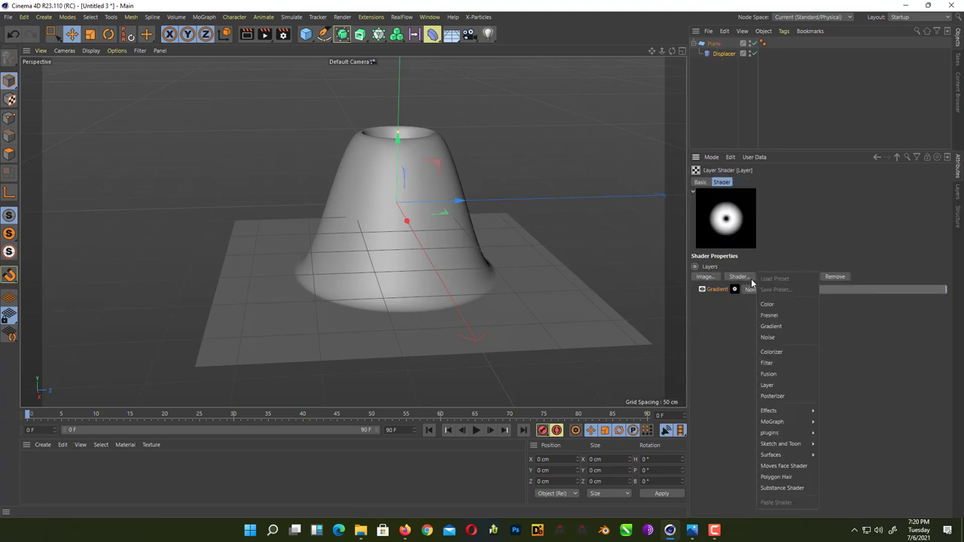
pyautogui.click(801, 340)
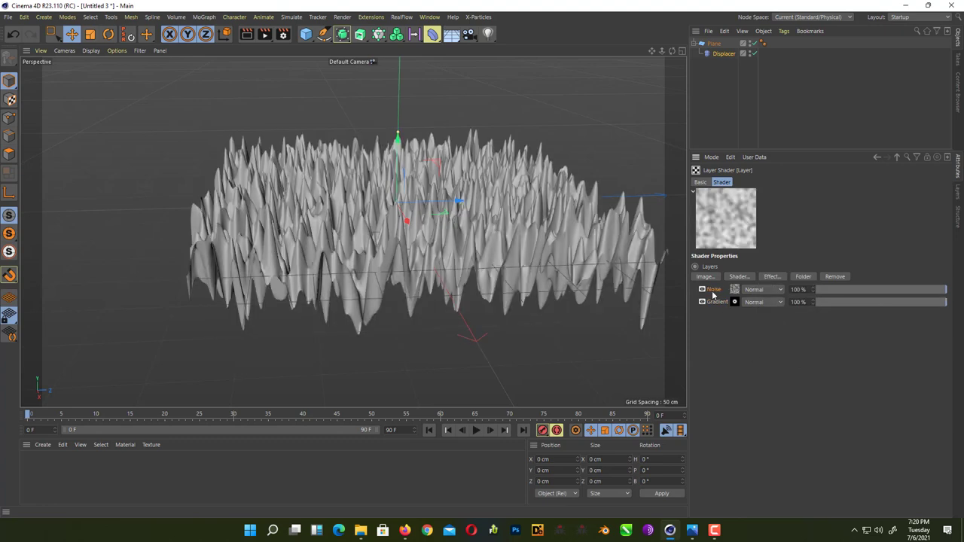
# Step: Rename the new noise layer "Volcano Nois" and toggle its visibility off and back on
pyautogui.doubleClick(714, 291)
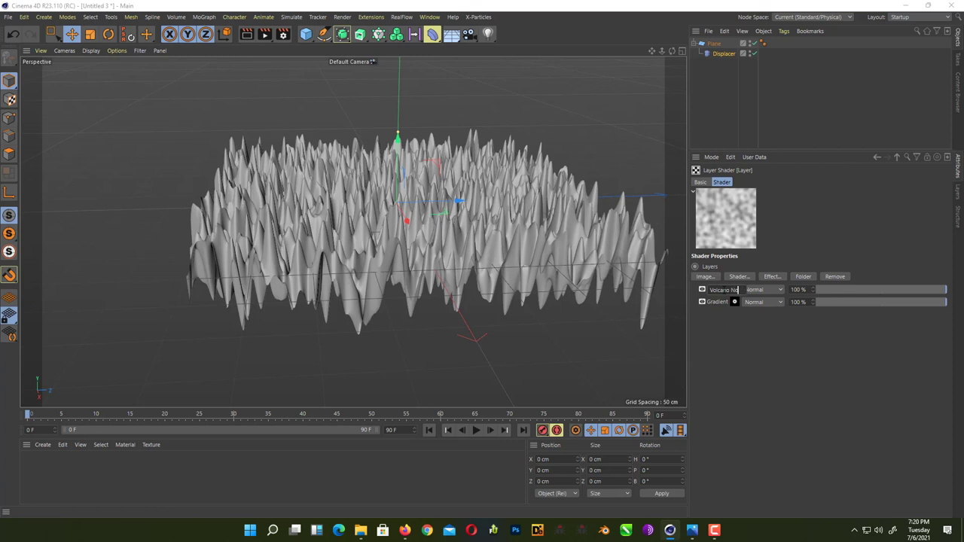
pyautogui.press('Return')
pyautogui.doubleClick(724, 290)
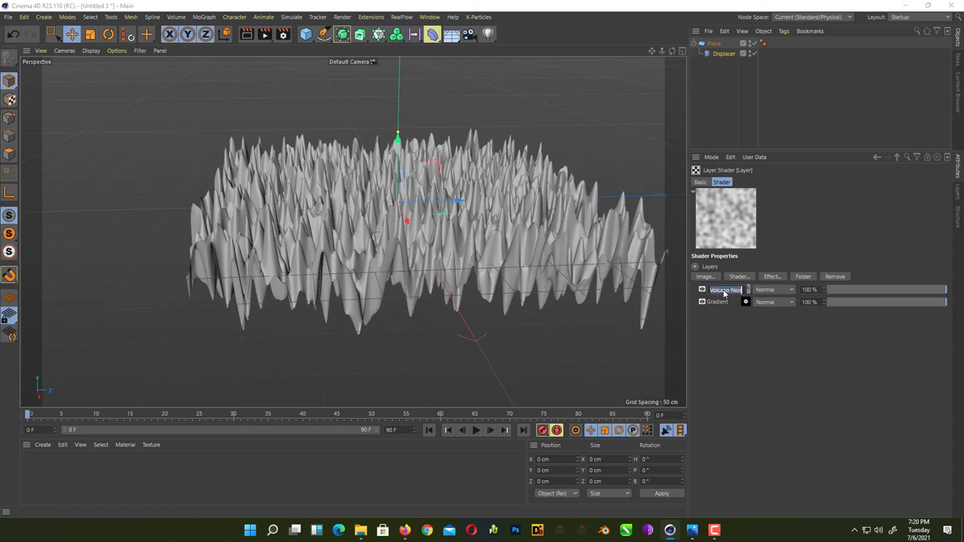
pyautogui.click(720, 290)
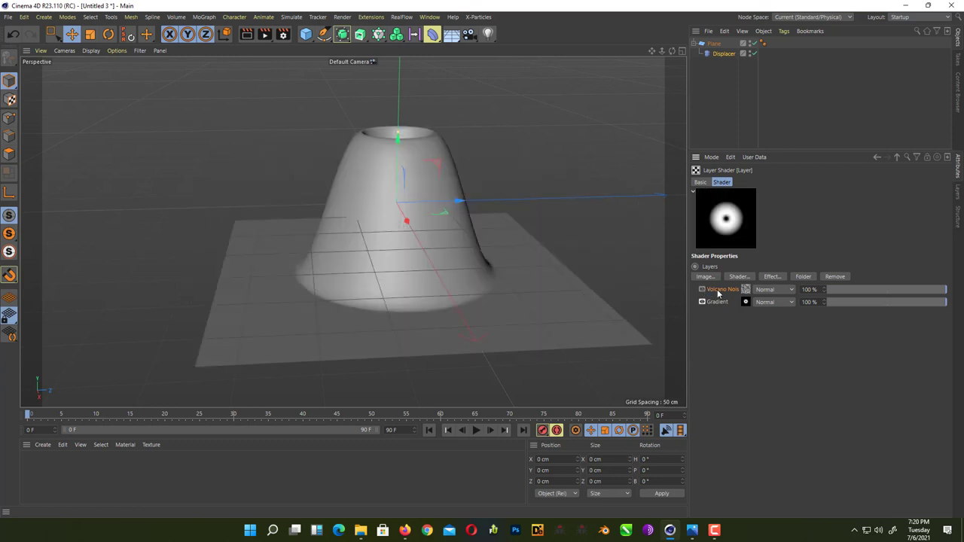
pyautogui.click(702, 289)
# Step: Set the Volcano Nois layer's noise type to Wavy Turbulence
pyautogui.click(745, 289)
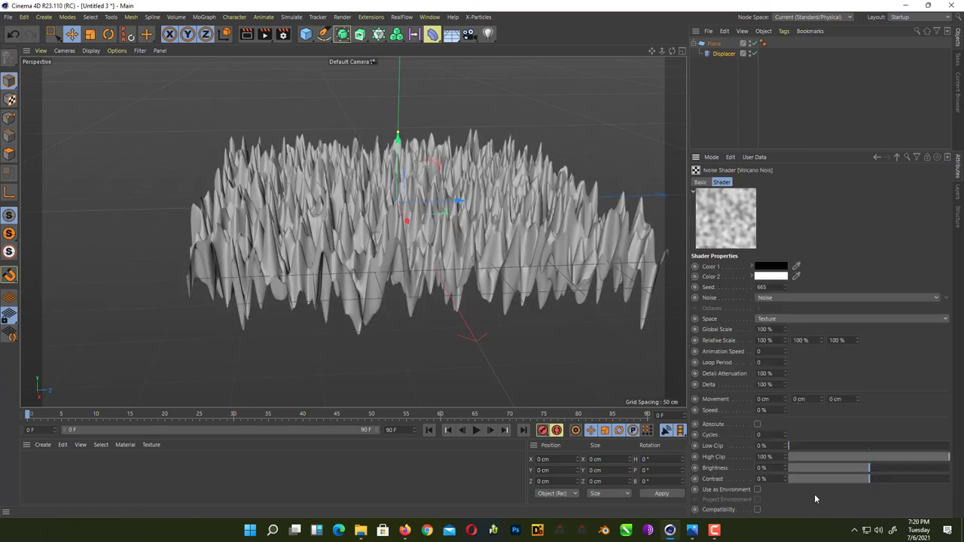
pyautogui.click(949, 300)
pyautogui.click(829, 298)
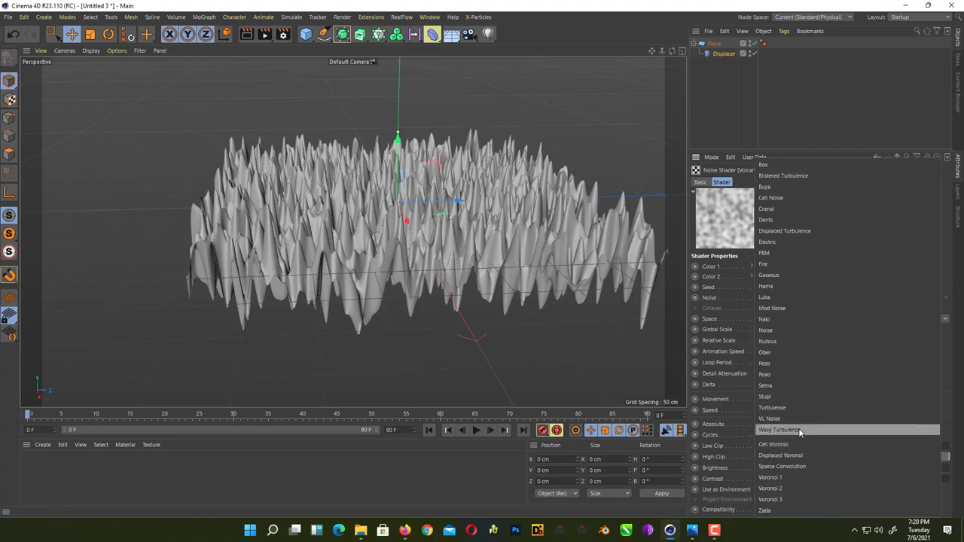
pyautogui.click(779, 430)
# Step: Set the volcano noise's global scale to 1500%
pyautogui.keyDown('alt'); pyautogui.moveTo(545, 298); pyautogui.dragTo(497, 263); pyautogui.keyUp('alt')
pyautogui.click(774, 330)
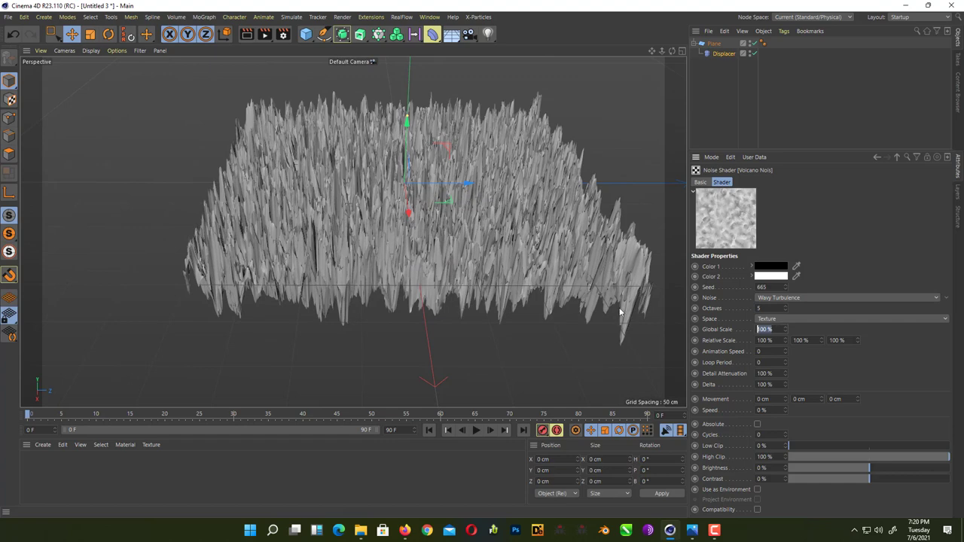
pyautogui.write('1500')
pyautogui.press('Return')
pyautogui.keyDown('alt'); pyautogui.moveTo(578, 285); pyautogui.dragTo(488, 230); pyautogui.keyUp('alt')
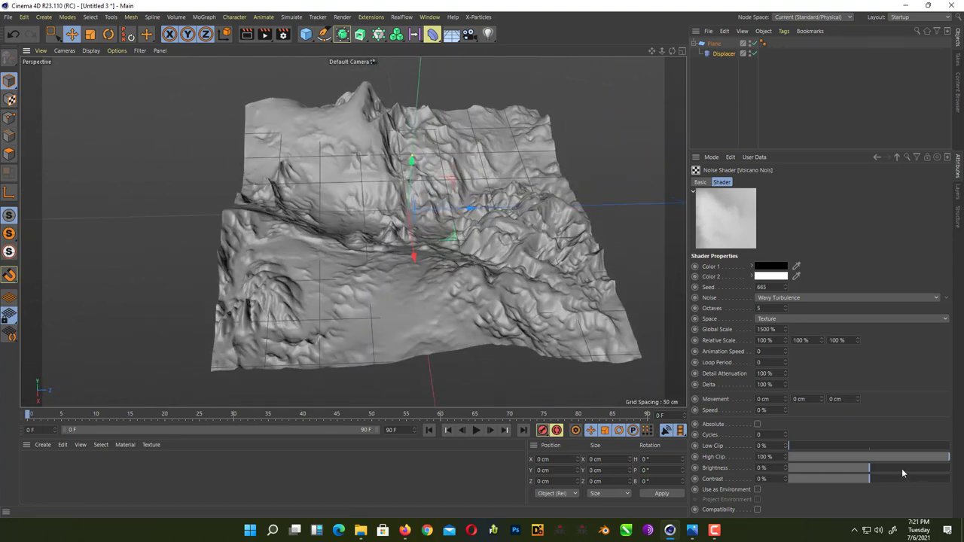
# Step: Try a higher brightness for the volcano noise and undo the change
pyautogui.moveTo(903, 469); pyautogui.dragTo(890, 468)
pyautogui.hotkey('ctrl', 'z')
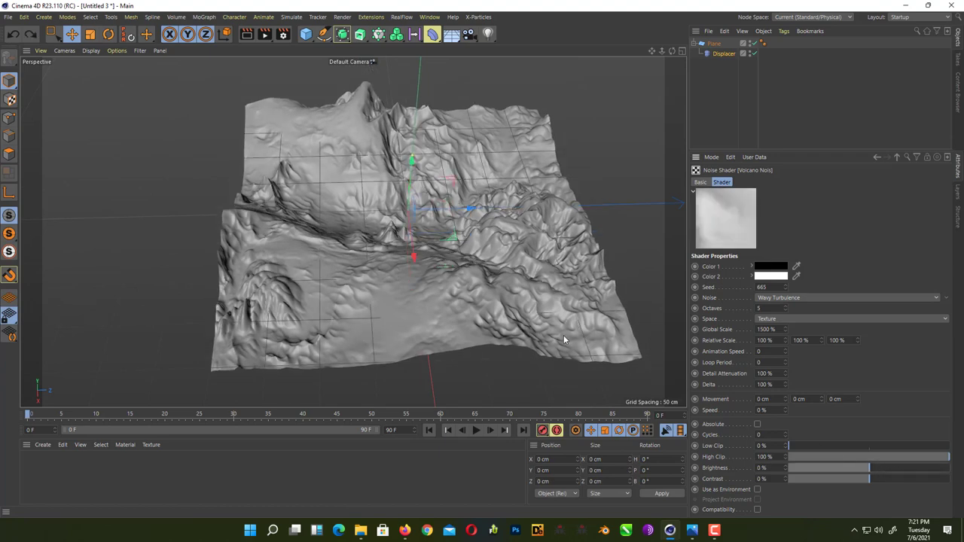
pyautogui.keyDown('alt'); pyautogui.moveTo(434, 288); pyautogui.dragTo(510, 346); pyautogui.keyUp('alt')
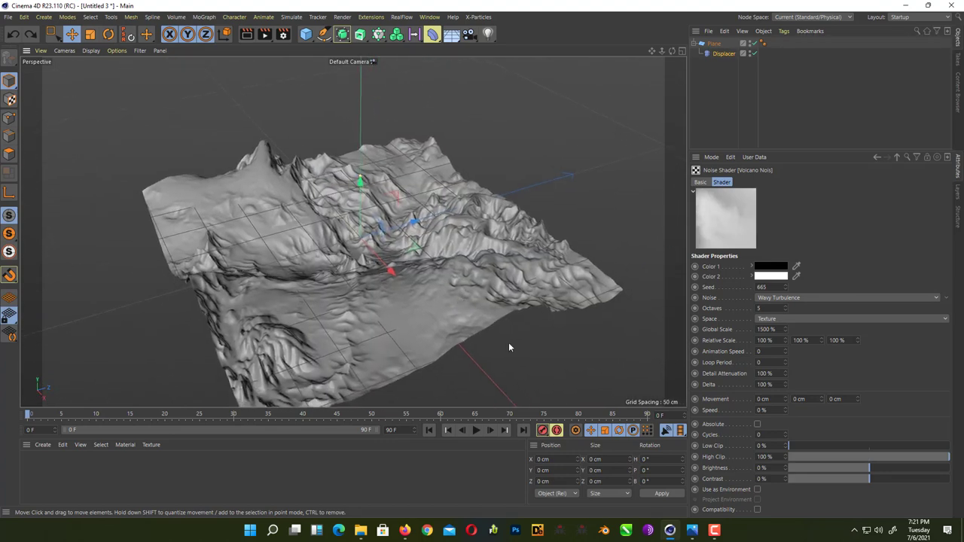
# Step: Set the volcano noise's high clip to 87% and its contrast to 21%
pyautogui.click(881, 481)
pyautogui.moveTo(882, 482); pyautogui.dragTo(929, 461)
pyautogui.hotkey('ctrl', 'z')
pyautogui.click(887, 480)
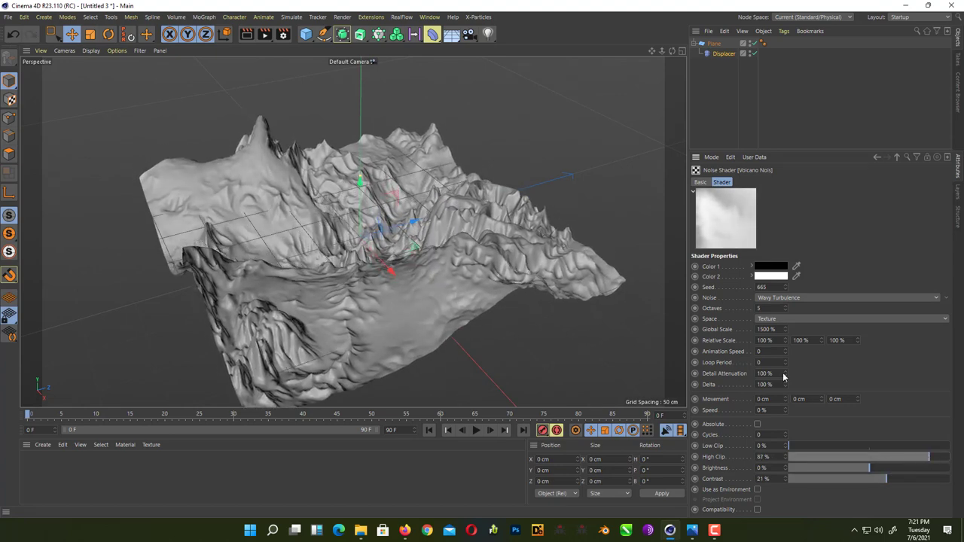
# Step: Set the blend mode of the Volcano Nois layer to Overlay so it combines with the gradient
pyautogui.click(877, 158)
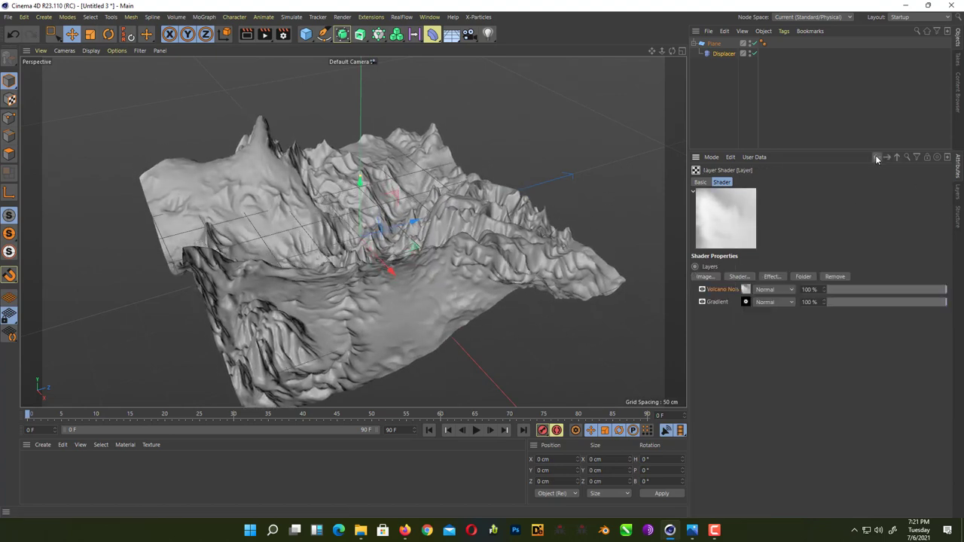
pyautogui.click(770, 292)
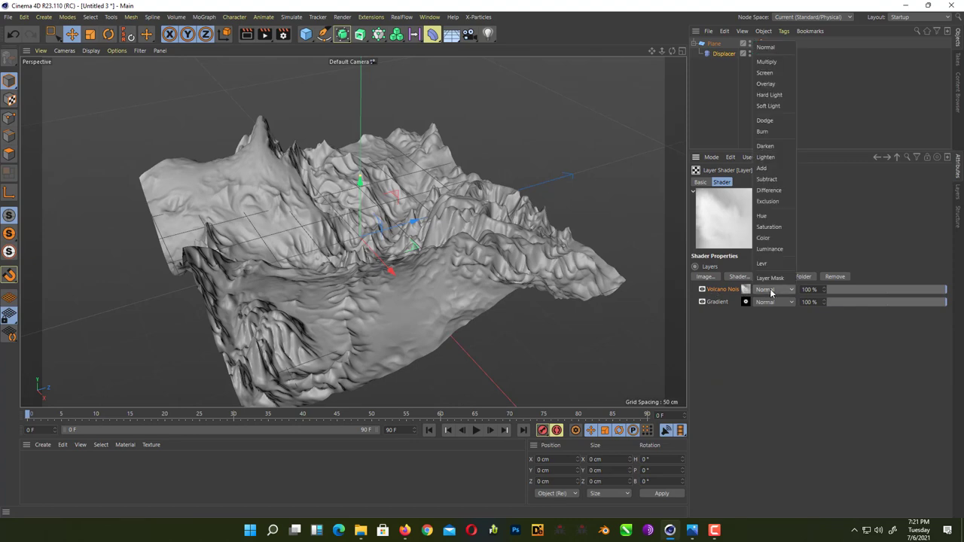
pyautogui.click(765, 84)
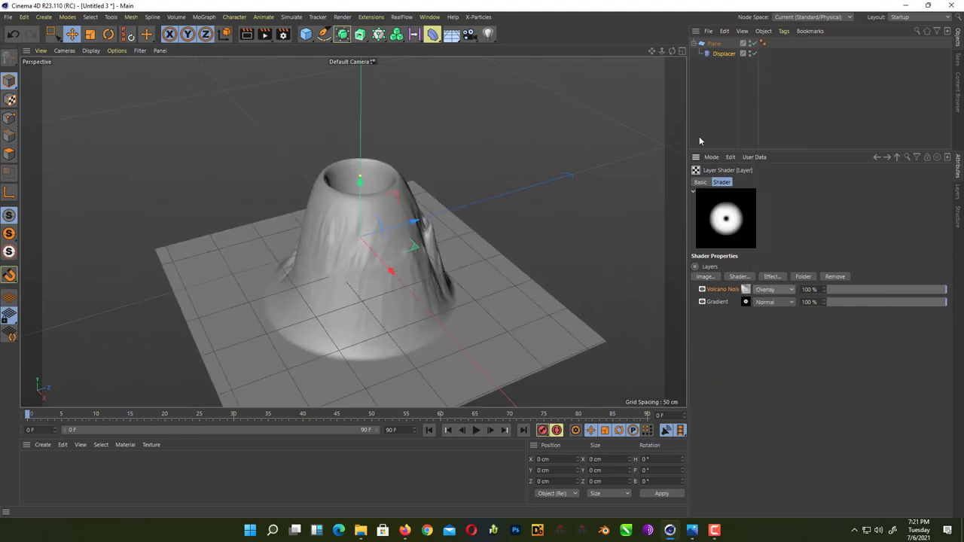
pyautogui.keyDown('alt'); pyautogui.moveTo(475, 317); pyautogui.dragTo(525, 310); pyautogui.keyUp('alt')
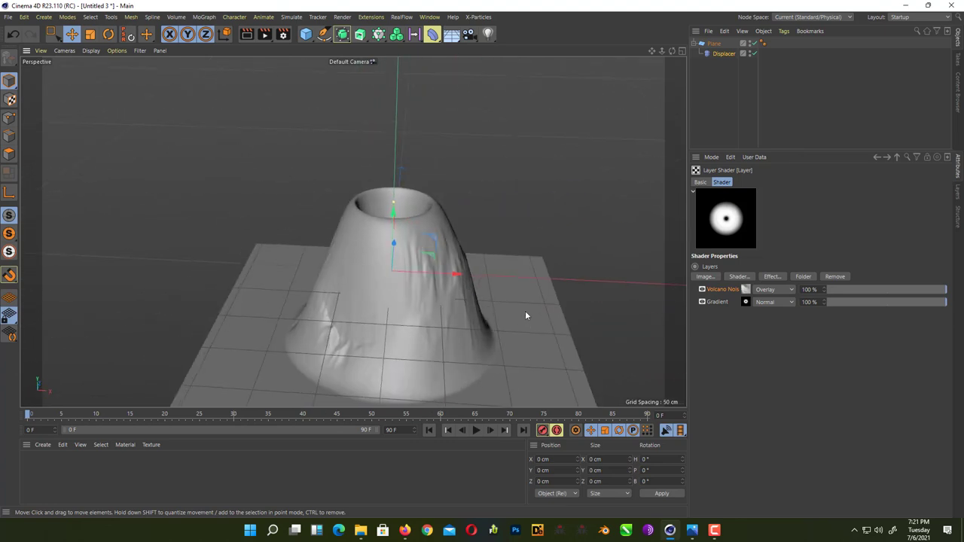
# Step: Set the volcano noise's high clip to 100%, brightness to -7% and contrast to 25%
pyautogui.click(746, 293)
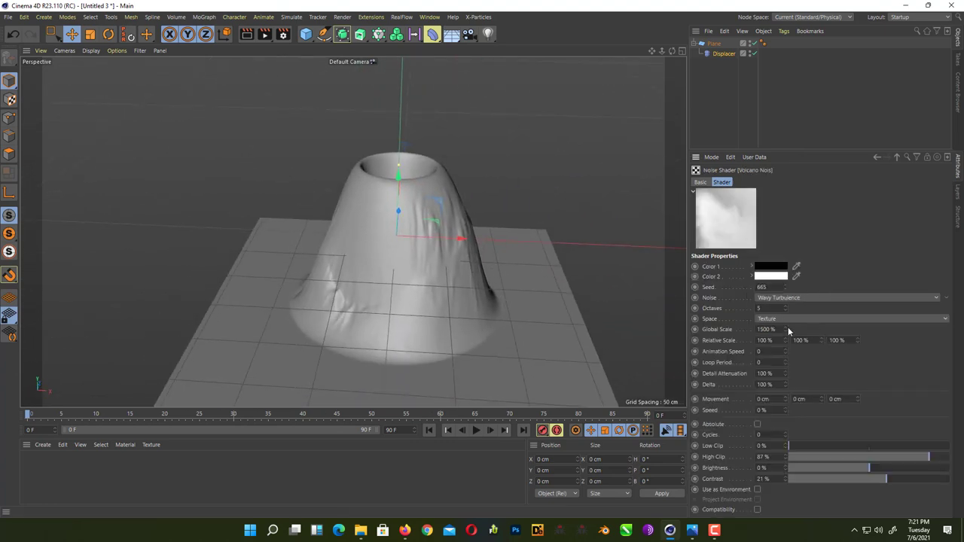
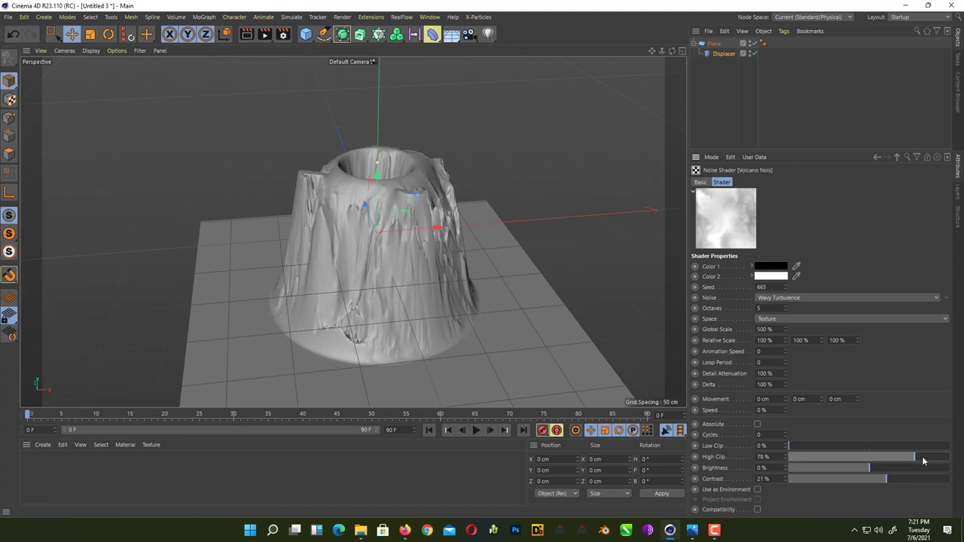
pyautogui.moveTo(901, 480)
pyautogui.mouseDown()
pyautogui.moveTo(874, 471)
pyautogui.moveTo(863, 480)
pyautogui.moveTo(890, 480)
pyautogui.mouseUp()
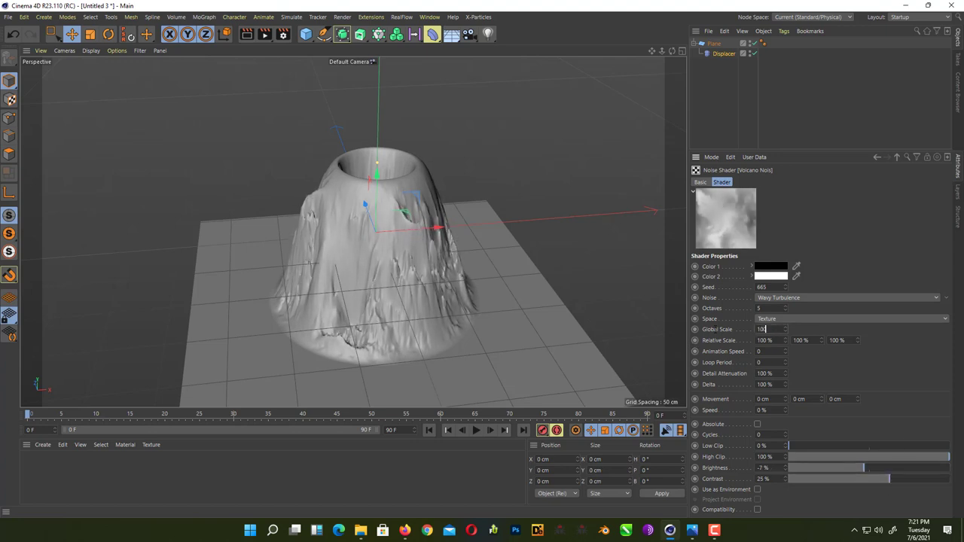
# Step: Try a global scale of 300% on the volcano noise, and raise it to 600%
pyautogui.write('300')
pyautogui.press('Return')
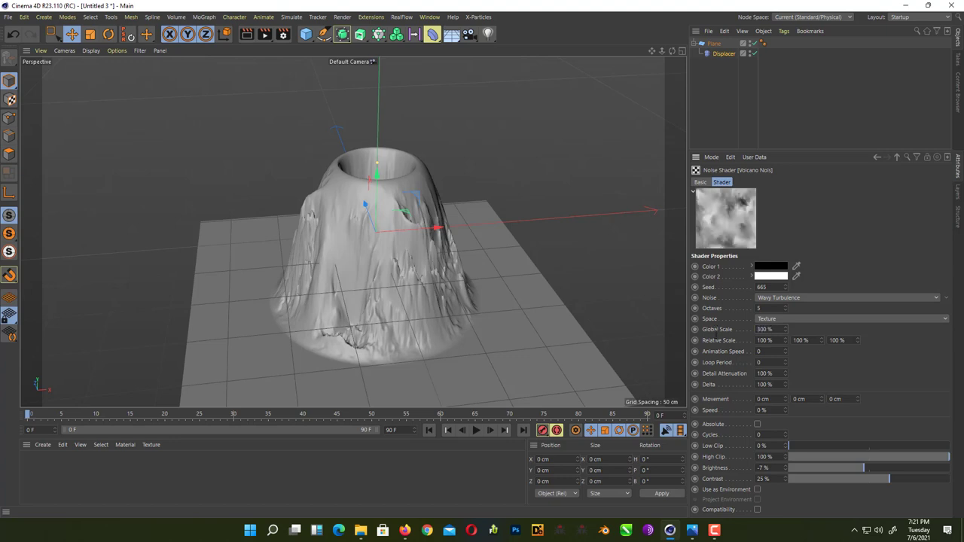
pyautogui.keyDown('alt'); pyautogui.moveTo(457, 298); pyautogui.dragTo(316, 282); pyautogui.keyUp('alt')
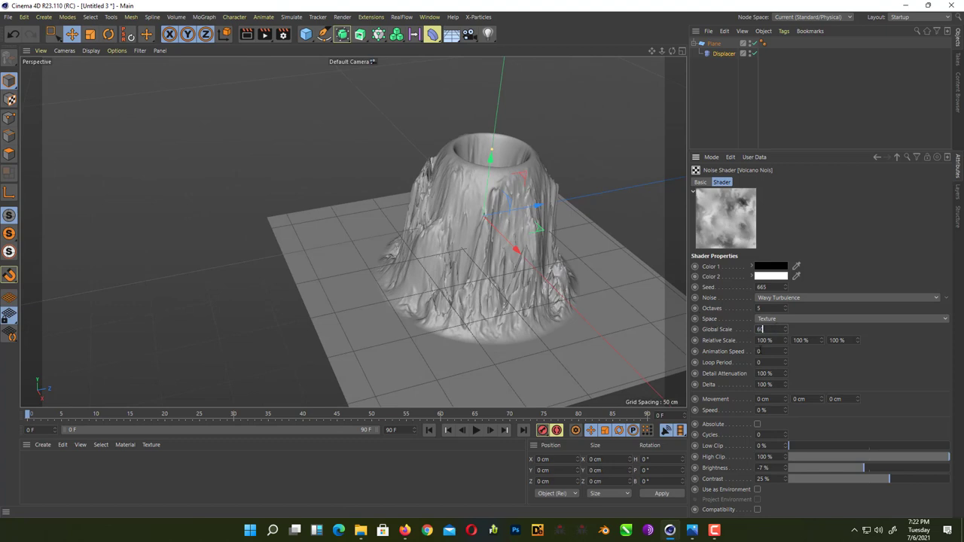
pyautogui.write('600')
pyautogui.press('Return')
pyautogui.keyDown('alt'); pyautogui.moveTo(463, 309); pyautogui.dragTo(538, 280); pyautogui.keyUp('alt')
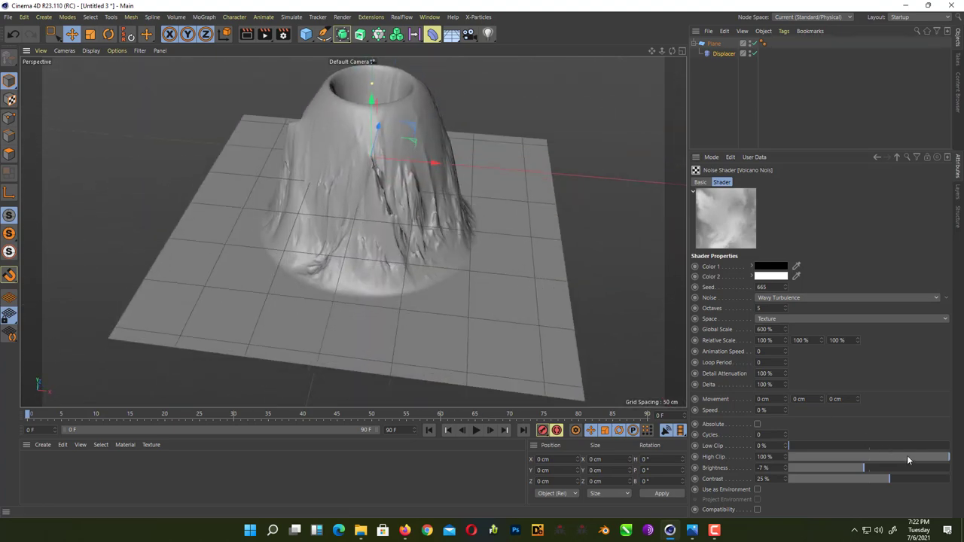
# Step: Try different high clip and low clip amounts on the volcano noise, and undo the low clip change
pyautogui.moveTo(907, 455); pyautogui.dragTo(958, 457)
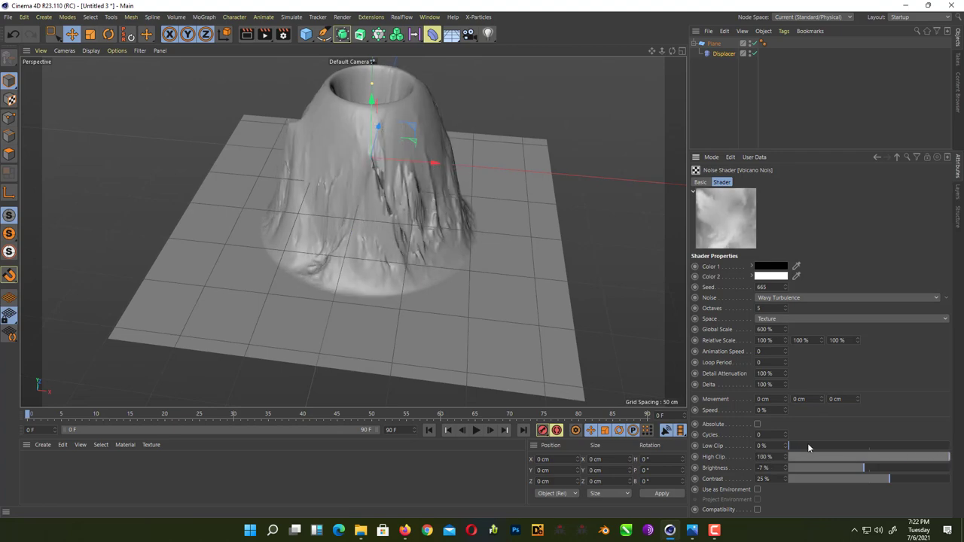
pyautogui.moveTo(809, 446); pyautogui.dragTo(835, 444)
pyautogui.hotkey('ctrl', 'z')
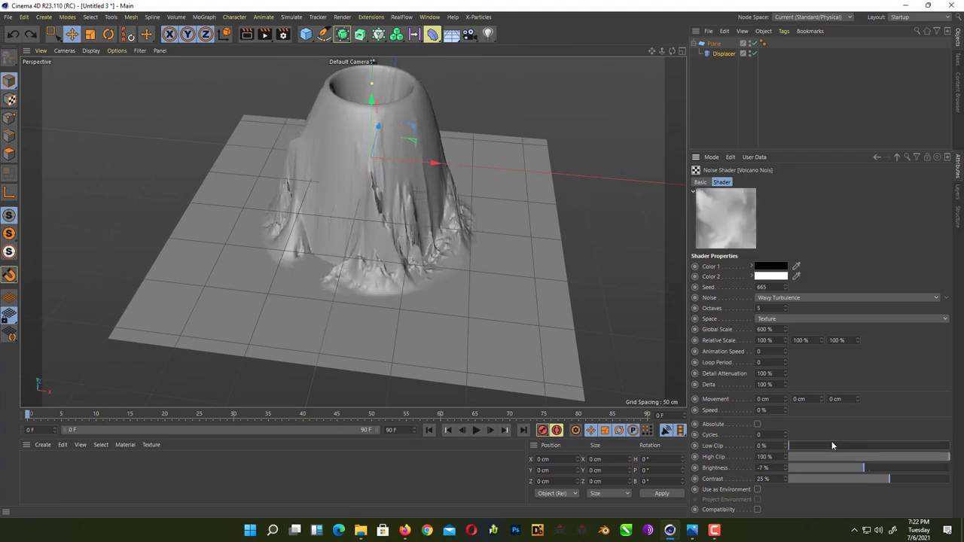
pyautogui.keyDown('alt'); pyautogui.moveTo(403, 276); pyautogui.dragTo(484, 276); pyautogui.keyUp('alt')
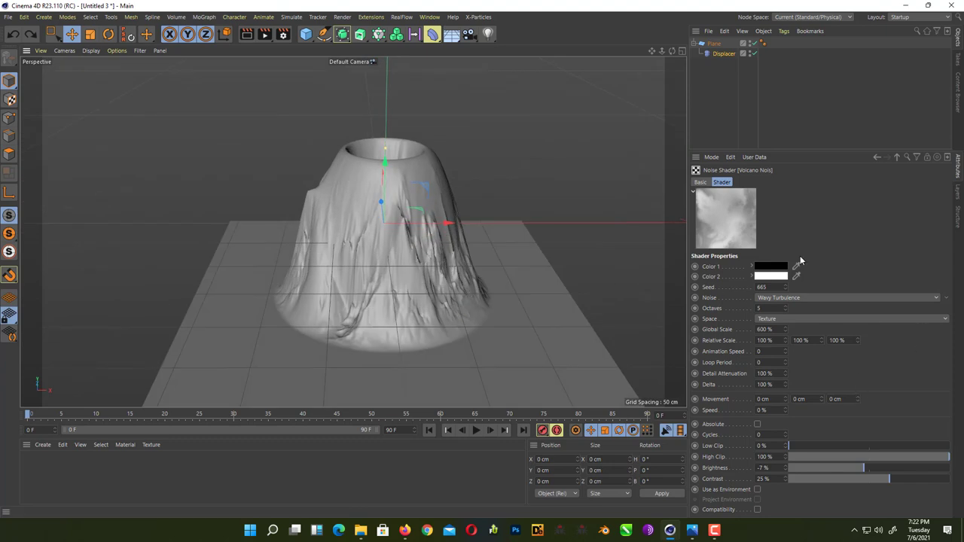
# Step: Adjust the turbulence of the gradient layer slightly
pyautogui.click(877, 157)
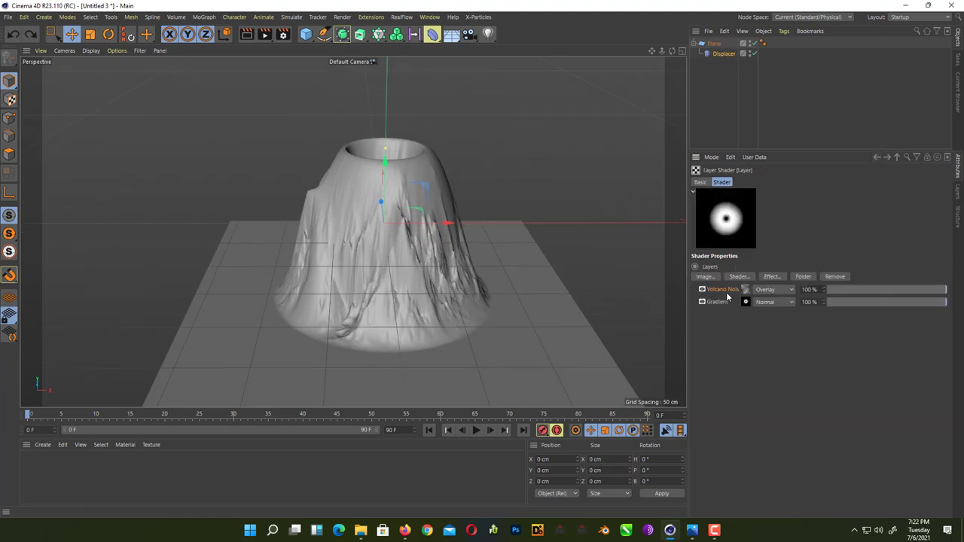
pyautogui.click(746, 304)
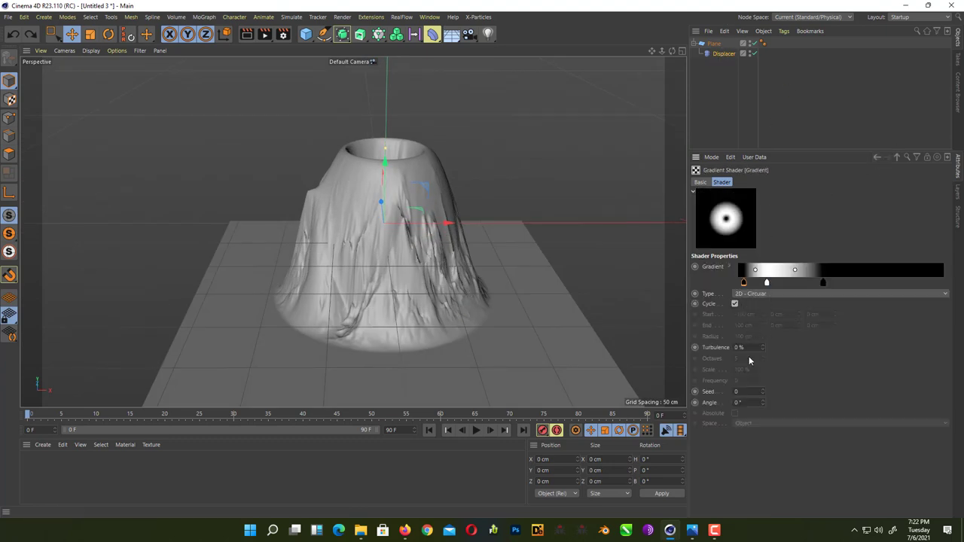
pyautogui.moveTo(762, 347)
pyautogui.mouseDown()
pyautogui.moveTo(762, 335)
pyautogui.moveTo(753, 351)
pyautogui.mouseUp()
pyautogui.keyDown('alt'); pyautogui.moveTo(520, 309); pyautogui.dragTo(611, 151); pyautogui.keyUp('alt')
# Step: Add a second Noise shader layer on top of the Volcano Nois and Gradient layers in the Displacer's Layer shader
pyautogui.click(720, 53)
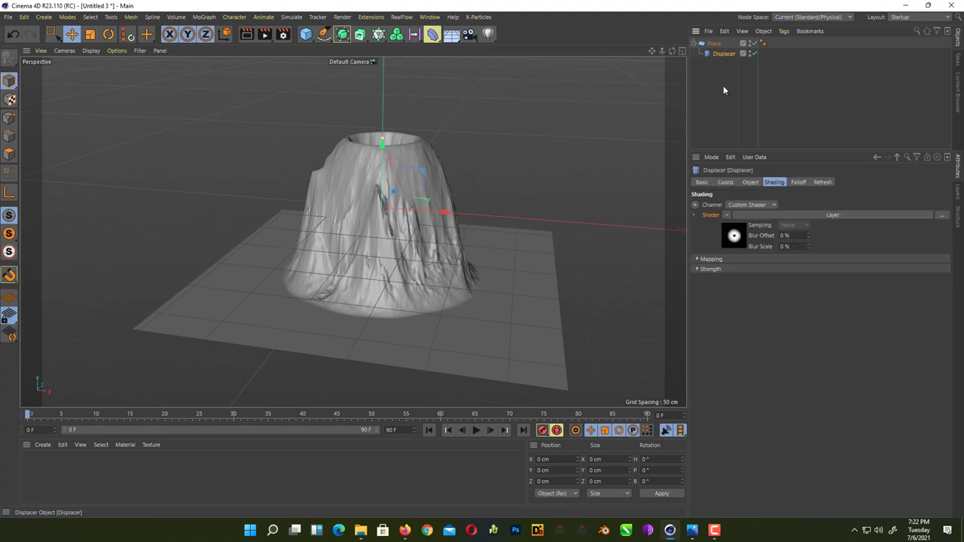
pyautogui.click(739, 216)
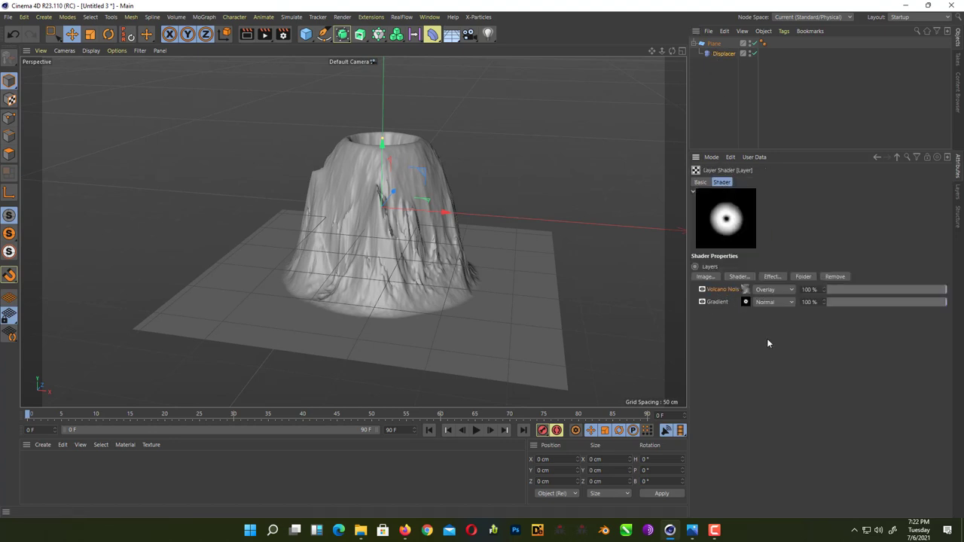
pyautogui.click(745, 278)
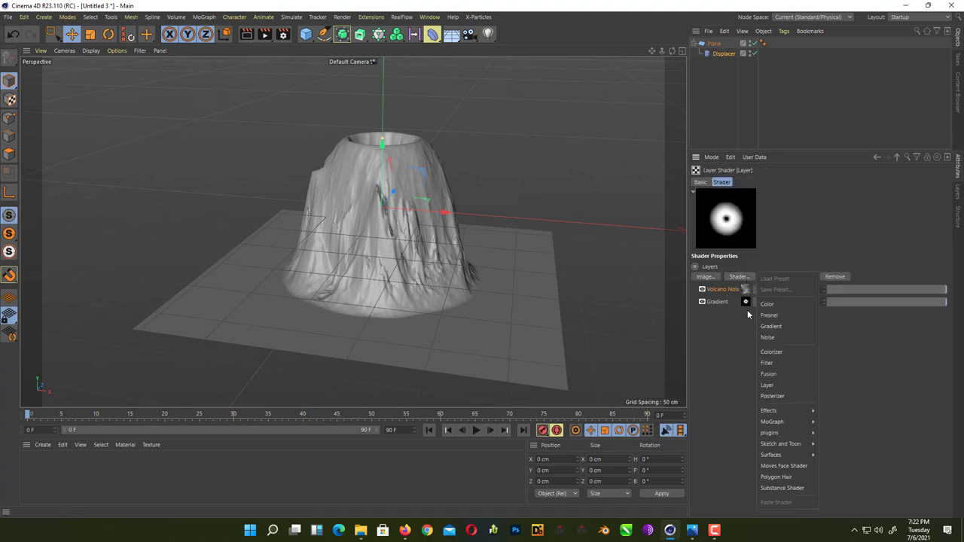
pyautogui.click(787, 338)
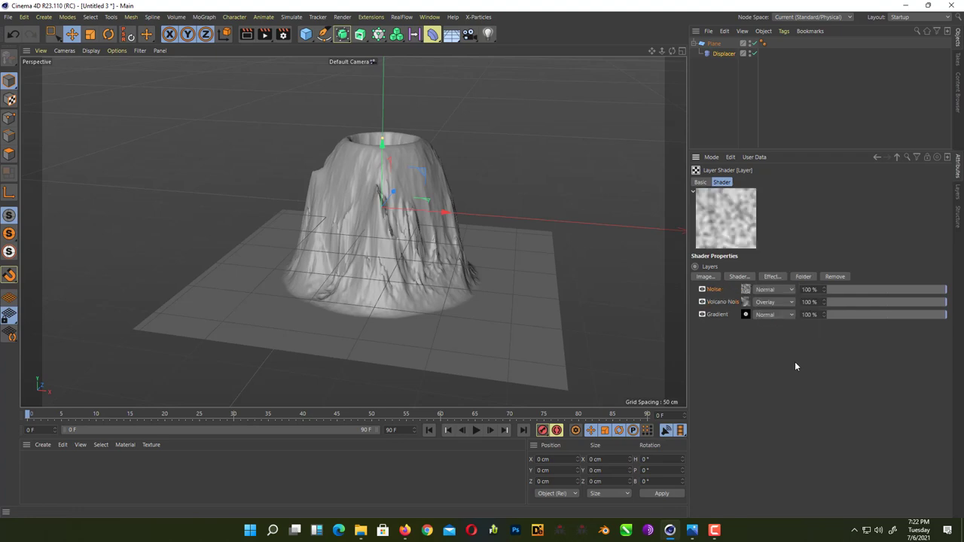
pyautogui.keyDown('alt'); pyautogui.moveTo(394, 239); pyautogui.dragTo(409, 258); pyautogui.keyUp('alt')
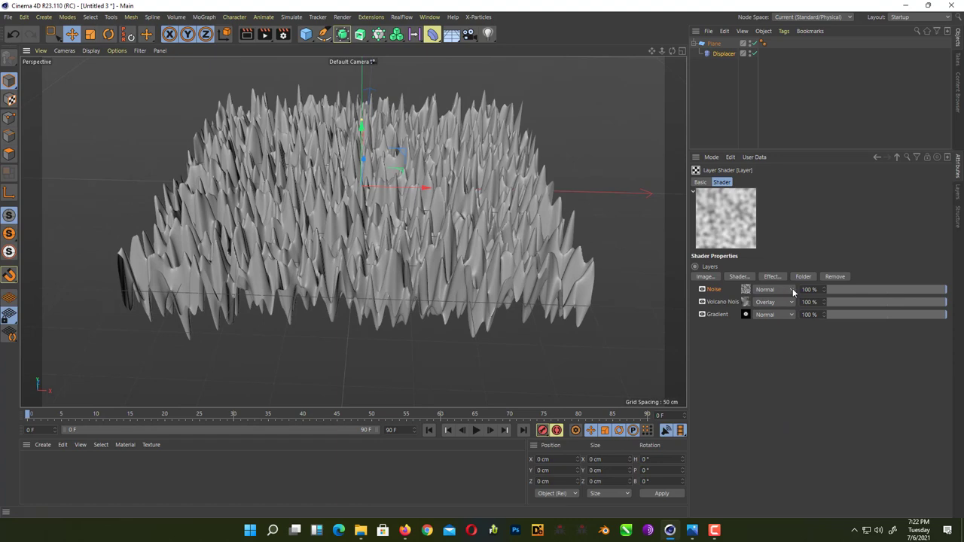
# Step: Set the second noise layer's noise type to Stupl
pyautogui.click(747, 290)
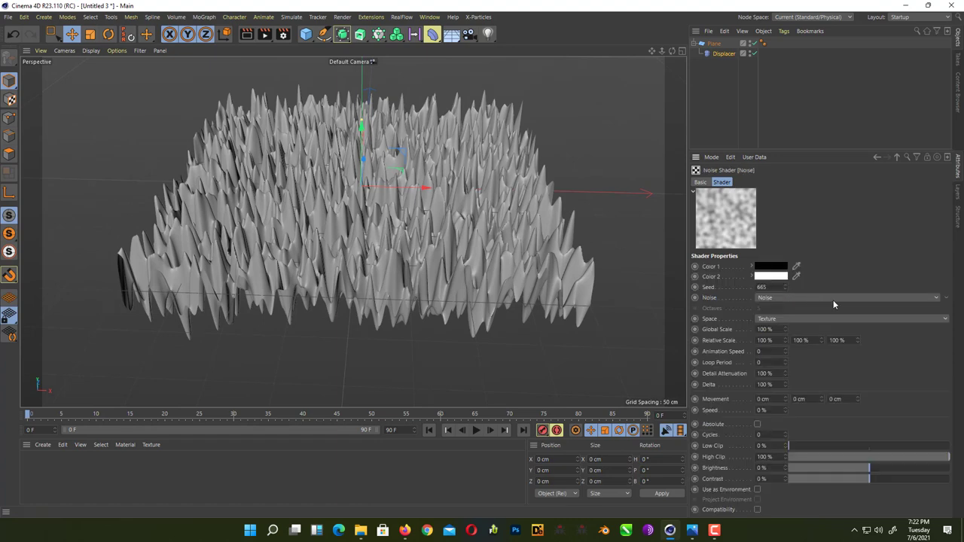
pyautogui.click(937, 298)
pyautogui.click(780, 395)
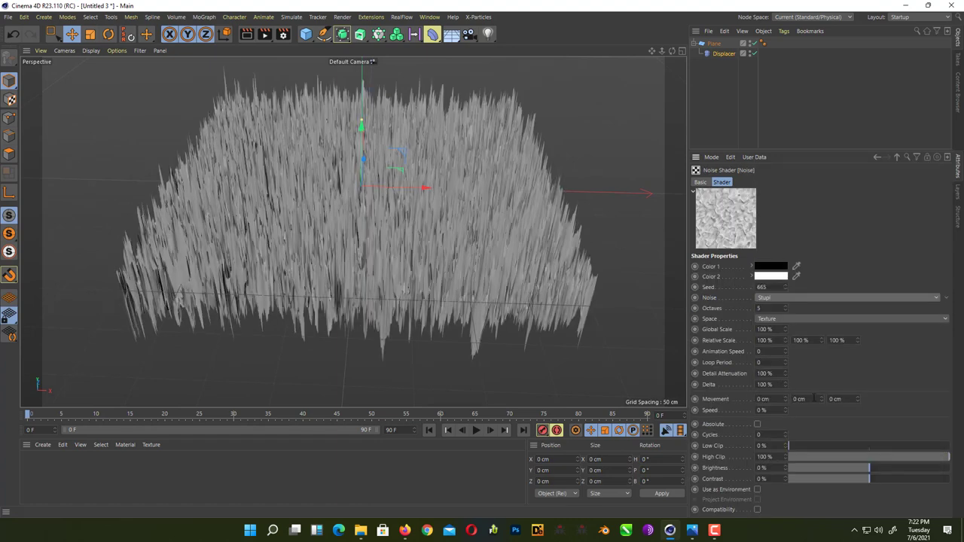
# Step: Set the second noise's global scale to 500 %, and increase it further to 1000 %
pyautogui.click(776, 330)
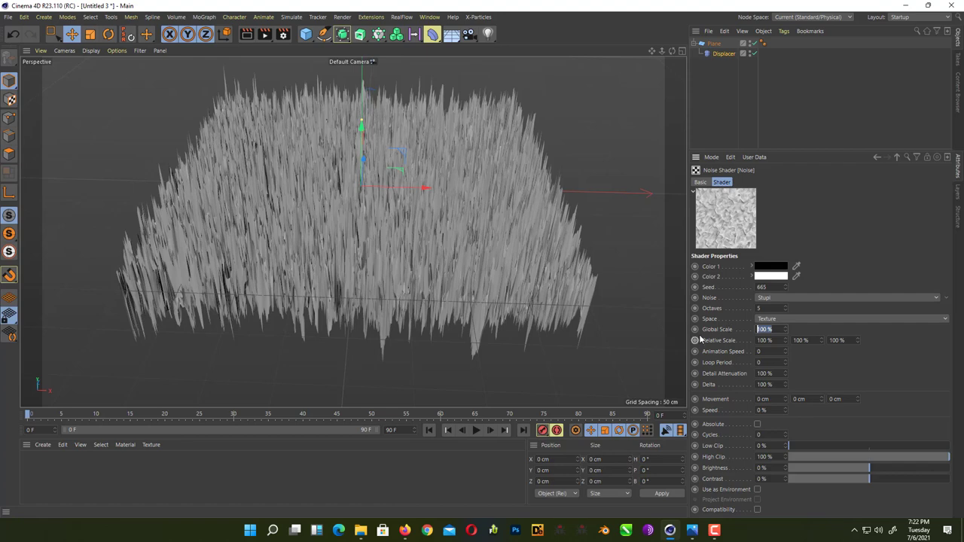
pyautogui.write('500')
pyautogui.press('Return')
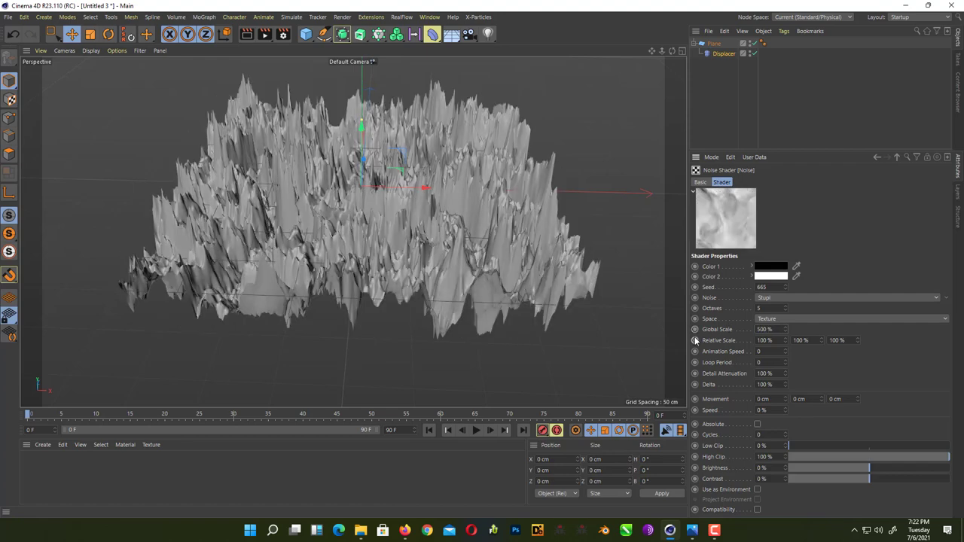
pyautogui.click(772, 329)
pyautogui.write('100')
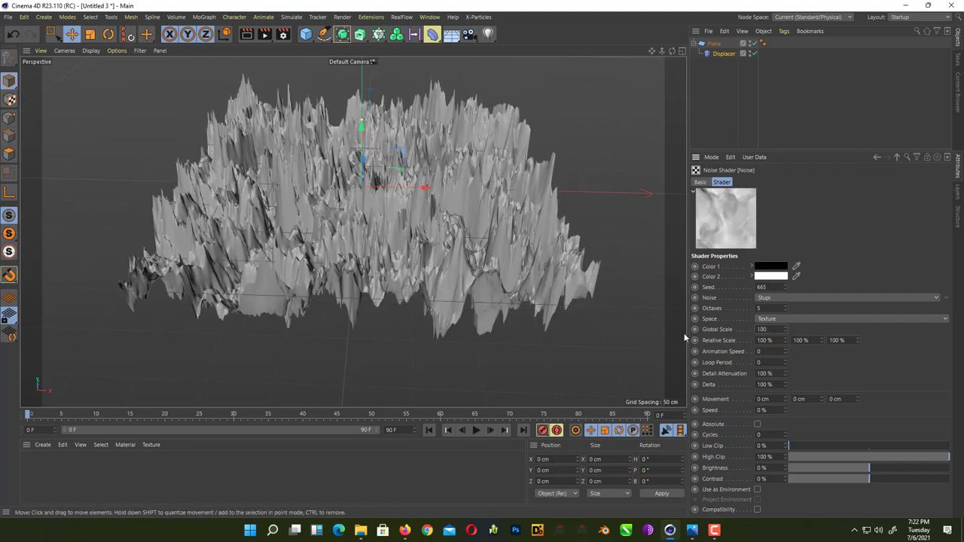
pyautogui.write('0')
pyautogui.press('Return')
# Step: Adjust the second noise's tonal range with high clip 89 %, brightness 18 % and contrast 38 %
pyautogui.keyDown('alt'); pyautogui.moveTo(331, 188); pyautogui.dragTo(460, 241); pyautogui.keyUp('alt')
pyautogui.moveTo(877, 472); pyautogui.dragTo(900, 479)
pyautogui.keyDown('alt'); pyautogui.moveTo(520, 287); pyautogui.dragTo(532, 260); pyautogui.keyUp('alt')
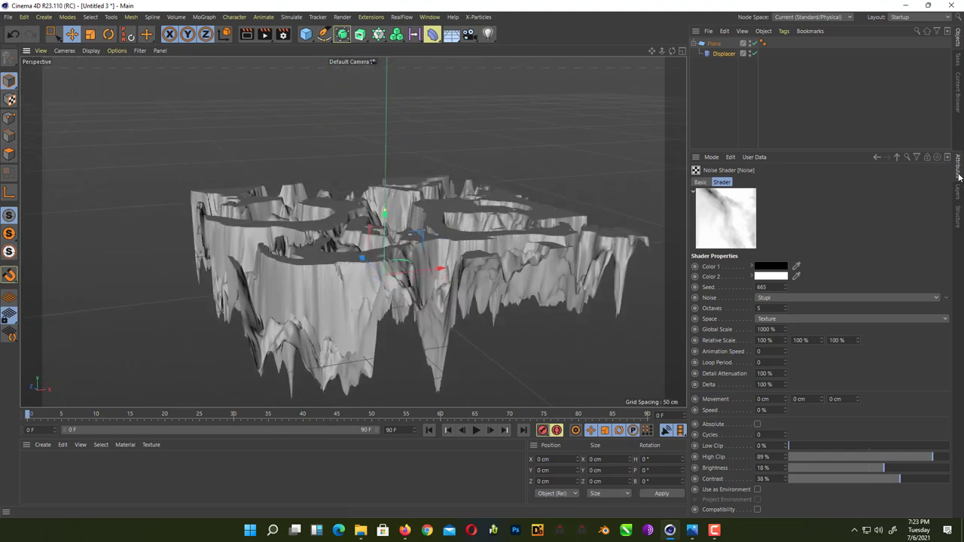
# Step: Lower the second noise layer's strength in the Layer shader to 21 %, trying several values on the way
pyautogui.click(876, 158)
pyautogui.click(908, 290)
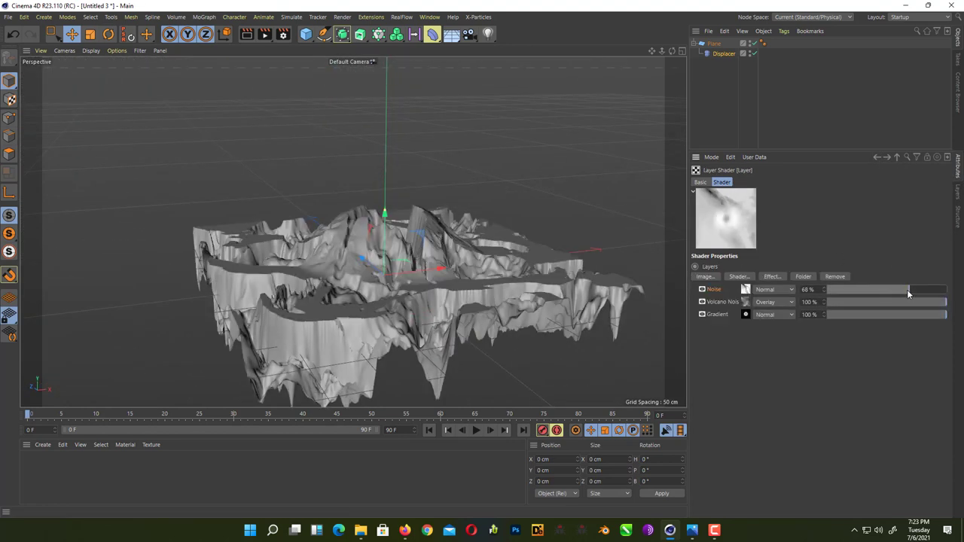
pyautogui.click(898, 290)
pyautogui.click(870, 293)
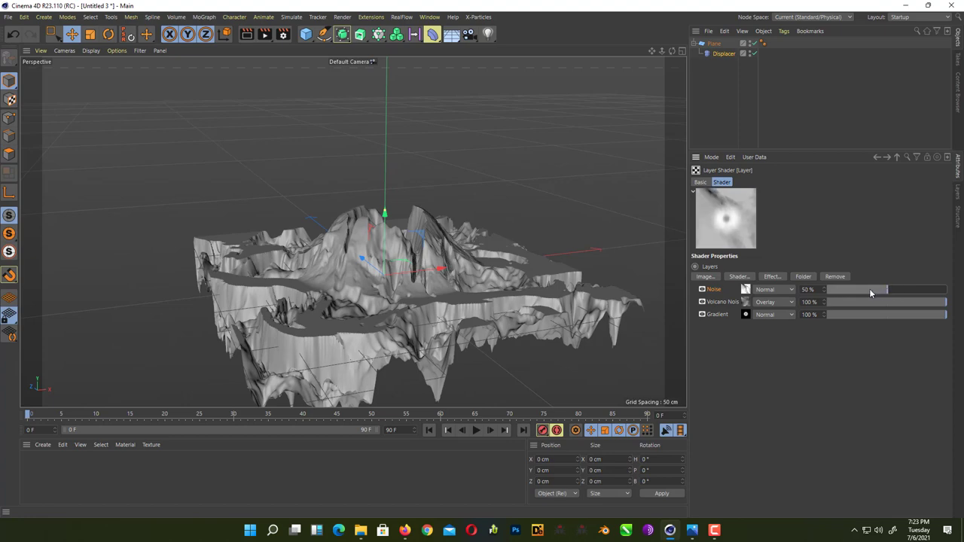
pyautogui.click(850, 291)
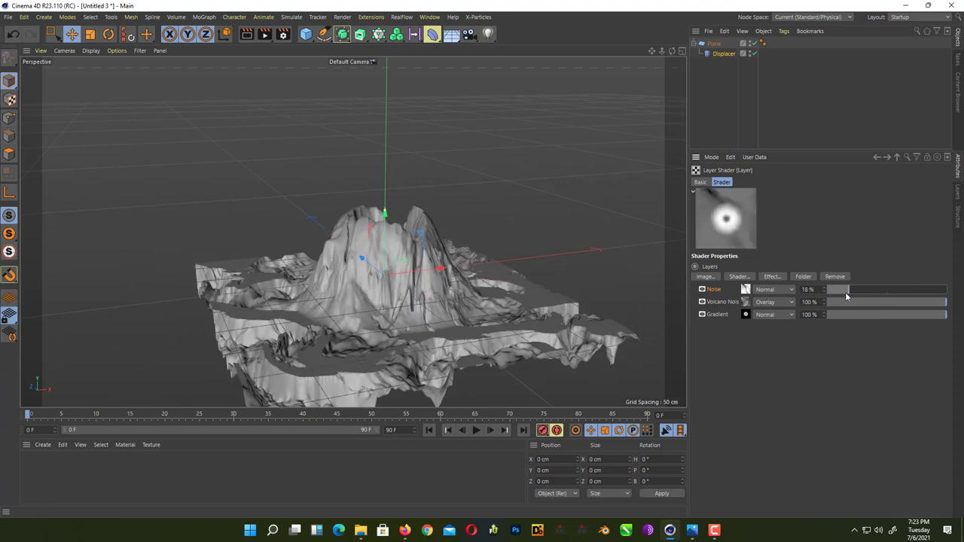
pyautogui.click(839, 292)
pyautogui.keyDown('alt'); pyautogui.moveTo(455, 322); pyautogui.dragTo(419, 264); pyautogui.keyUp('alt')
pyautogui.click(853, 291)
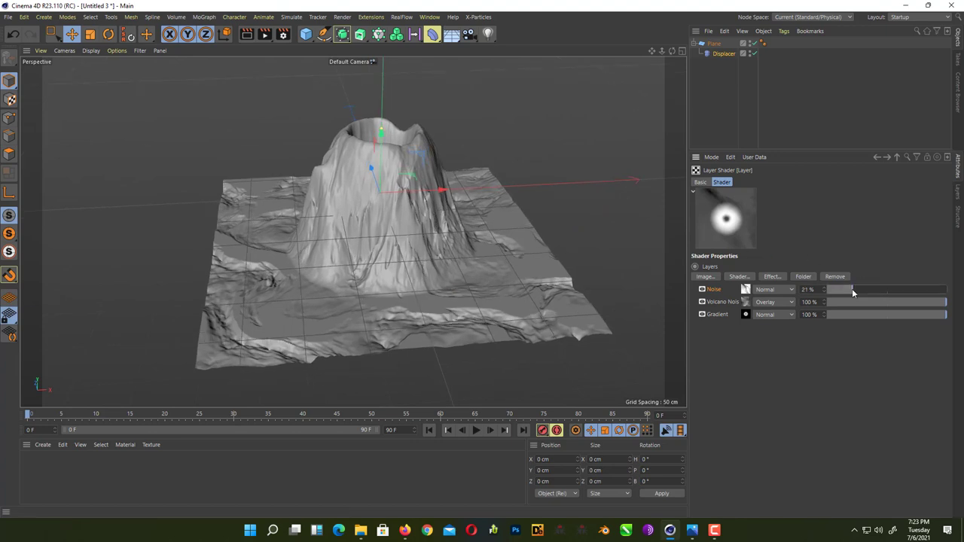
# Step: Set the second noise layer's blending mode to Screen and its strength to 40 %
pyautogui.click(765, 292)
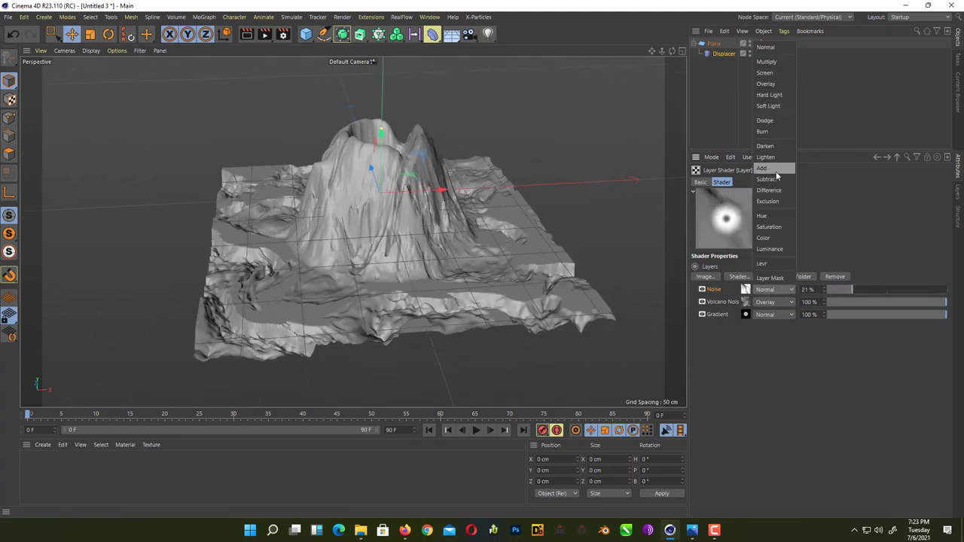
pyautogui.click(760, 73)
pyautogui.keyDown('alt'); pyautogui.moveTo(575, 181); pyautogui.dragTo(527, 229); pyautogui.keyUp('alt')
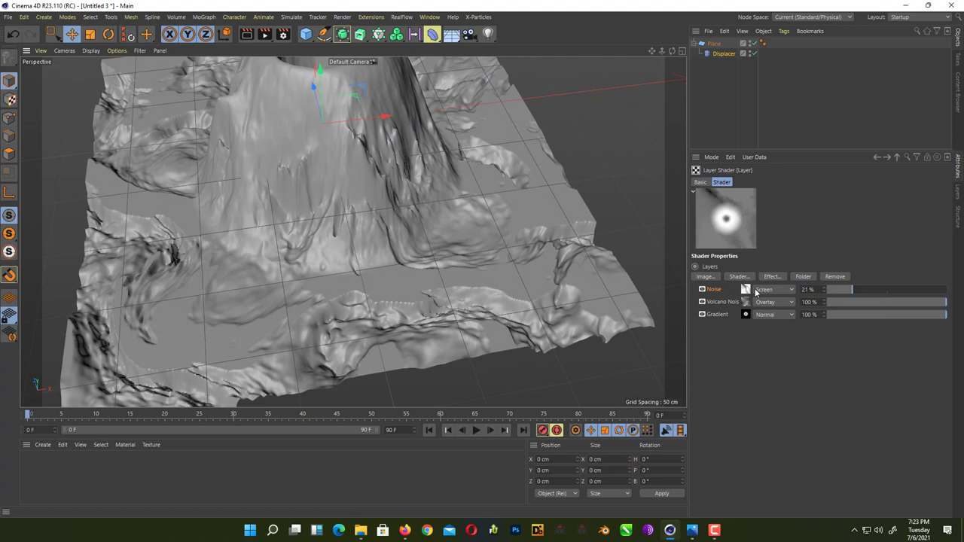
pyautogui.click(774, 291)
pyautogui.click(774, 292)
pyautogui.click(875, 291)
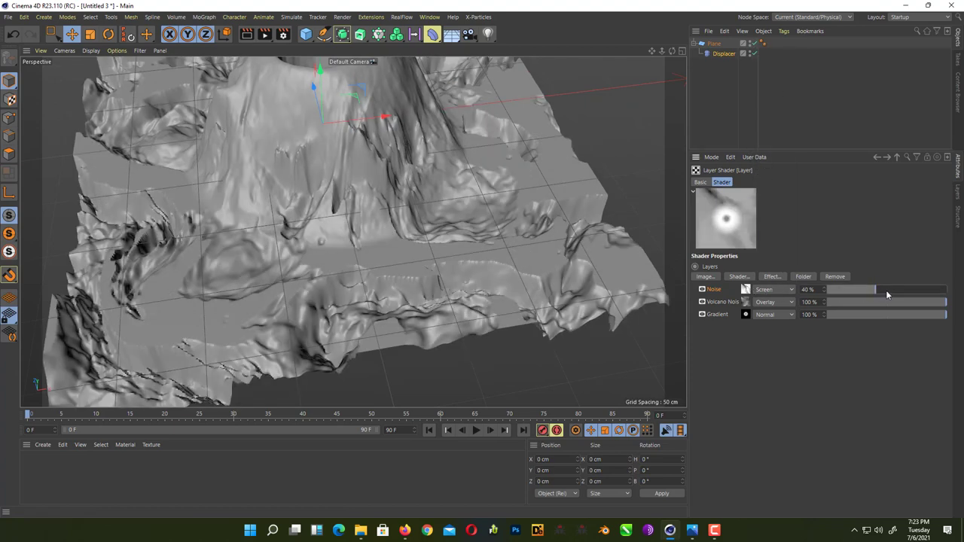
# Step: Increase the Displacer's height to make the volcano taller
pyautogui.keyDown('alt'); pyautogui.moveTo(465, 216); pyautogui.dragTo(419, 194); pyautogui.keyUp('alt')
pyautogui.scroll(-4, 426, 146)
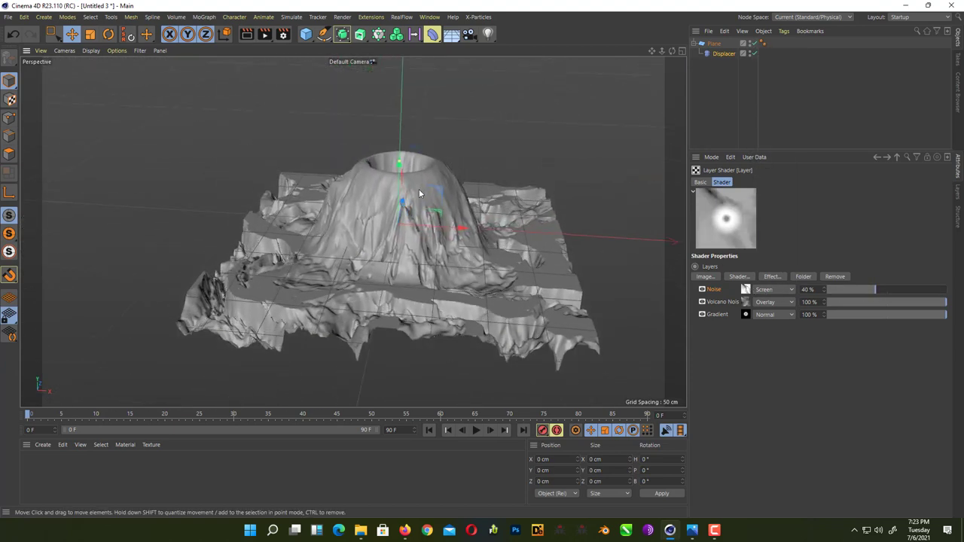
pyautogui.click(434, 158)
pyautogui.click(726, 54)
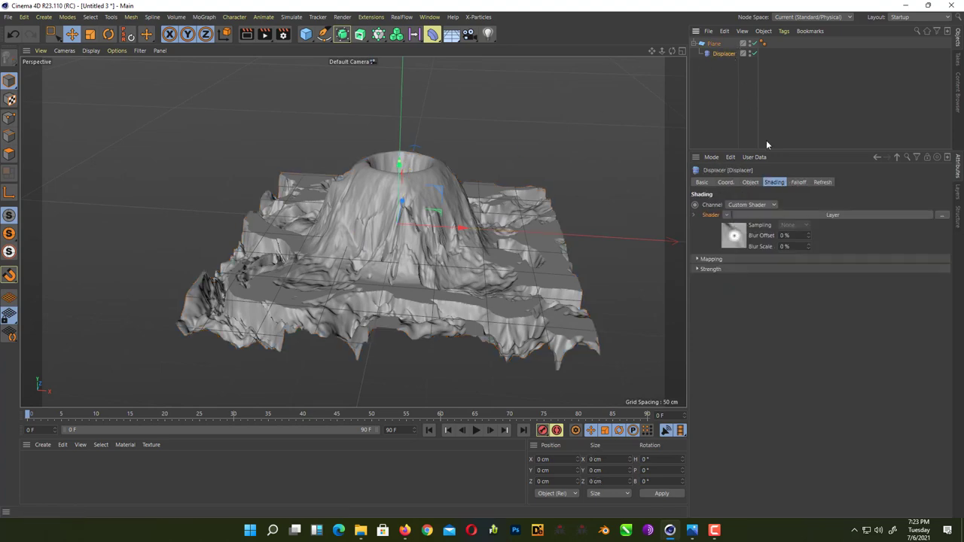
pyautogui.click(784, 216)
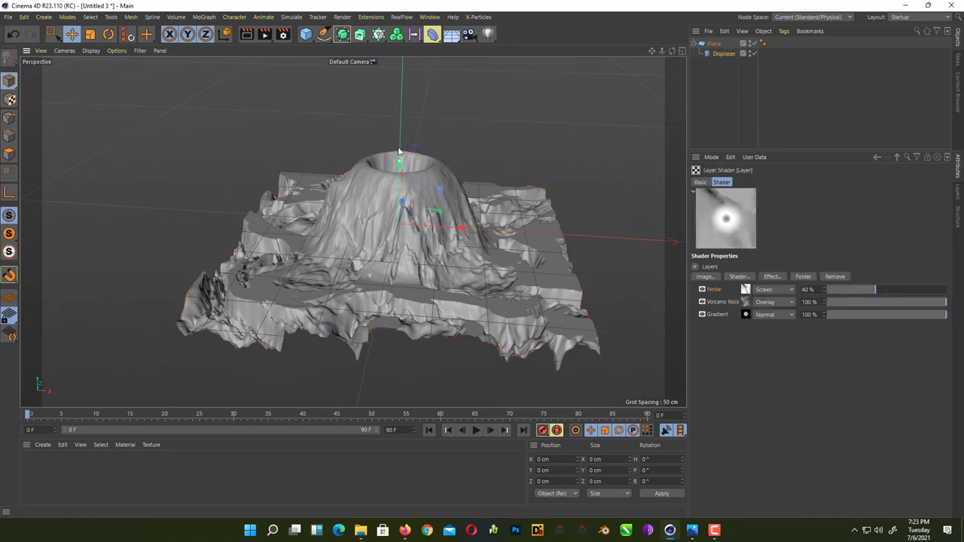
pyautogui.moveTo(399, 148); pyautogui.dragTo(400, 133)
pyautogui.keyDown('alt'); pyautogui.moveTo(413, 196); pyautogui.dragTo(676, 258); pyautogui.keyUp('alt')
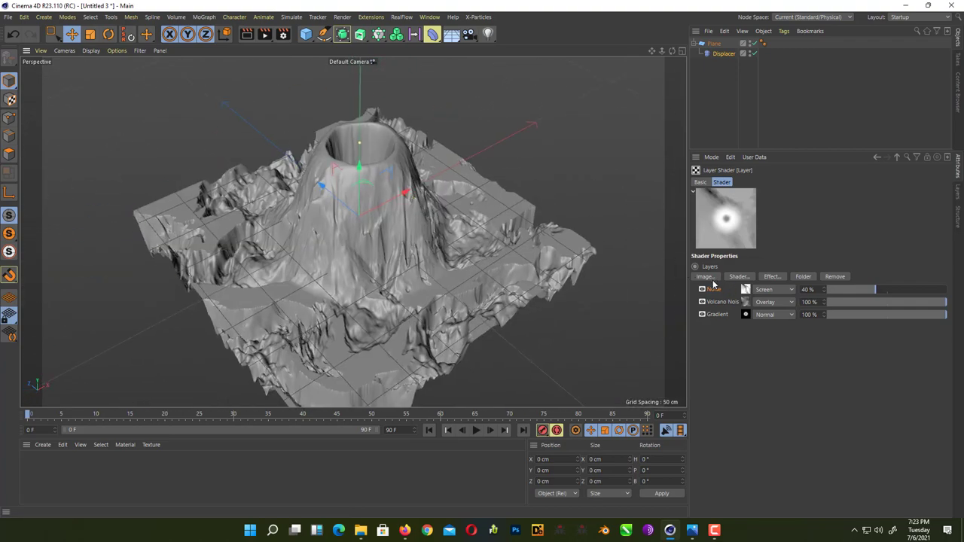
# Step: Set the second noise's high clip to 97 %, and try brightness values of 55 % and 33 %
pyautogui.click(746, 291)
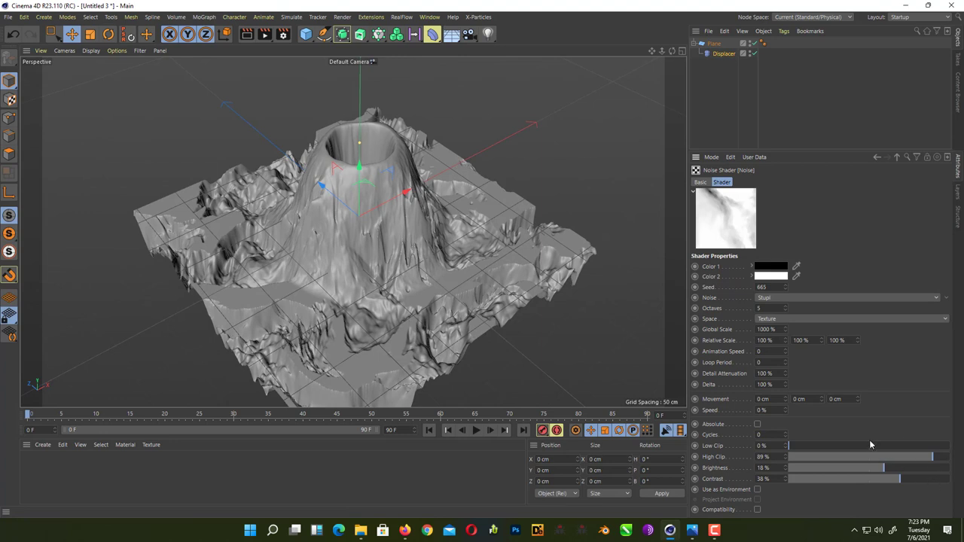
pyautogui.moveTo(925, 458); pyautogui.dragTo(950, 461)
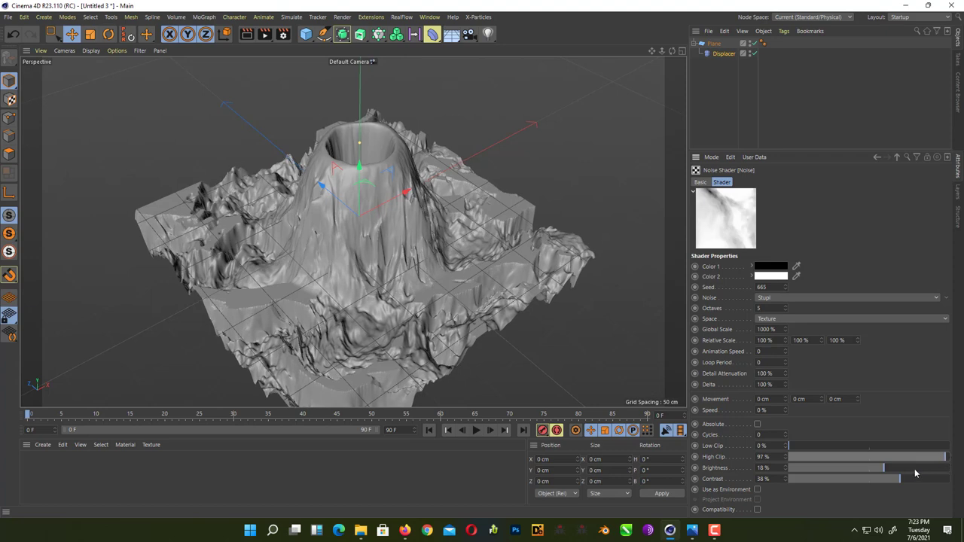
pyautogui.click(915, 470)
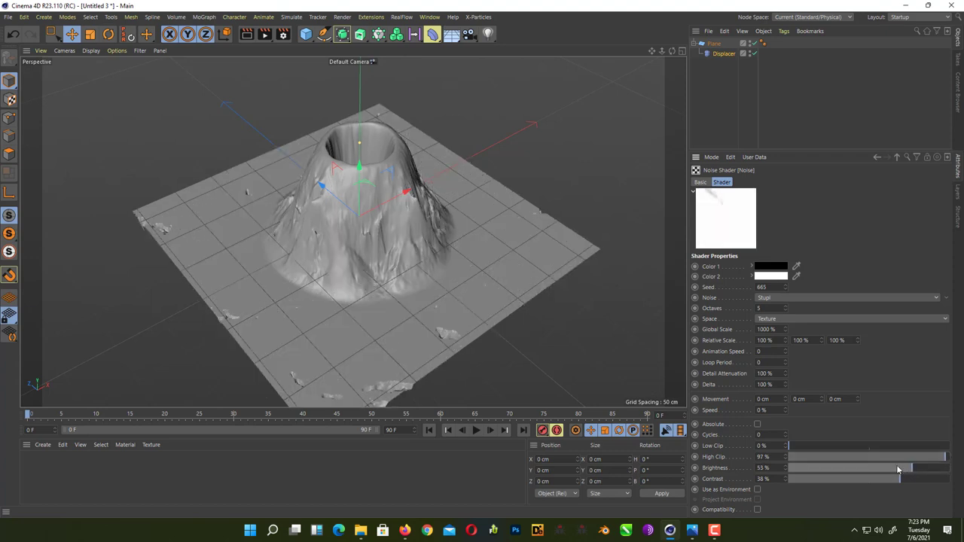
pyautogui.moveTo(902, 467); pyautogui.dragTo(885, 469)
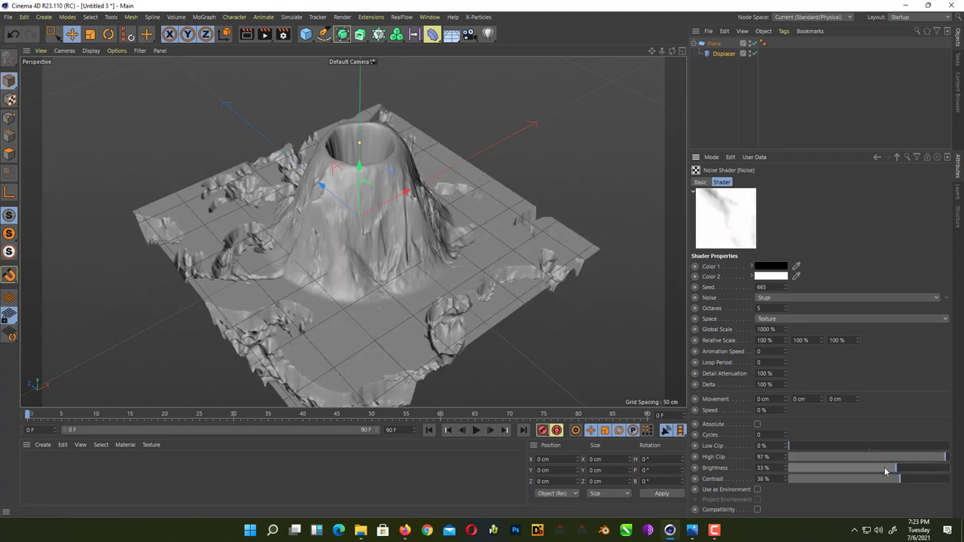
pyautogui.click(885, 468)
pyautogui.keyDown('alt'); pyautogui.moveTo(354, 232); pyautogui.dragTo(467, 219); pyautogui.keyUp('alt')
# Step: Set the Plane's width segments and height segments to 1000 each
pyautogui.click(714, 43)
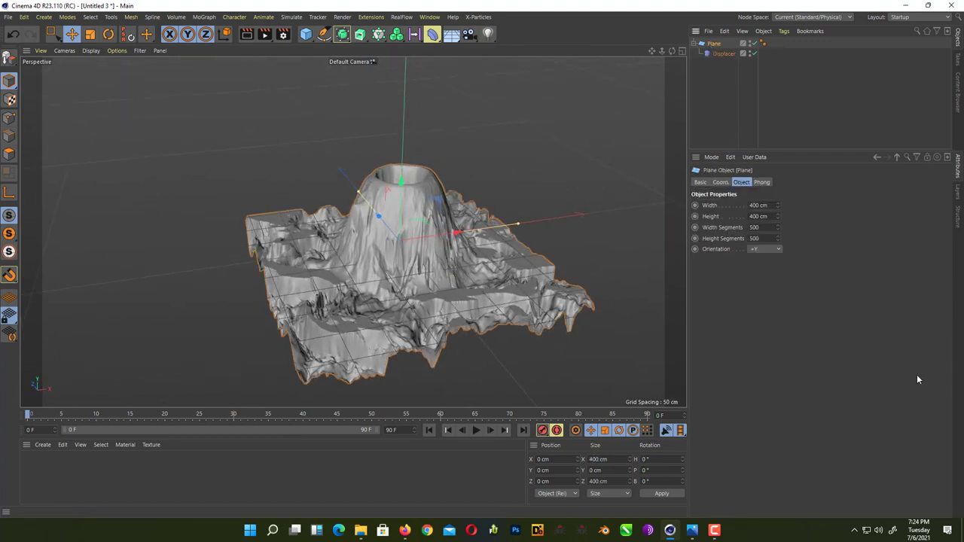
pyautogui.click(756, 228)
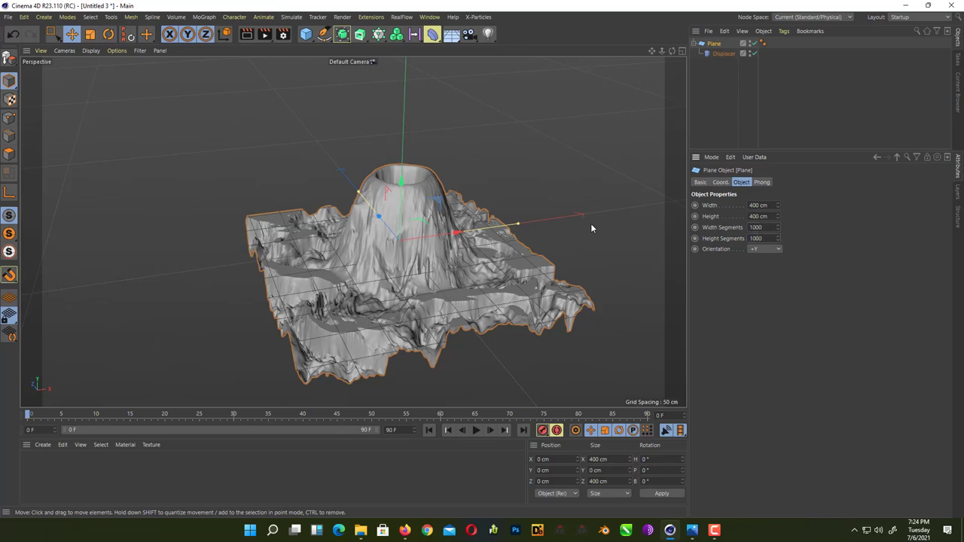
pyautogui.keyDown('alt'); pyautogui.moveTo(392, 266); pyautogui.dragTo(474, 264); pyautogui.keyUp('alt')
pyautogui.keyDown('alt'); pyautogui.moveTo(474, 263); pyautogui.dragTo(497, 273, button='right'); pyautogui.keyUp('alt')
pyautogui.keyDown('alt'); pyautogui.moveTo(498, 273); pyautogui.dragTo(489, 303); pyautogui.keyUp('alt')
# Step: Set the octaves of the Volcano Nois layer in the Displacer's Layer shader to 20
pyautogui.click(724, 55)
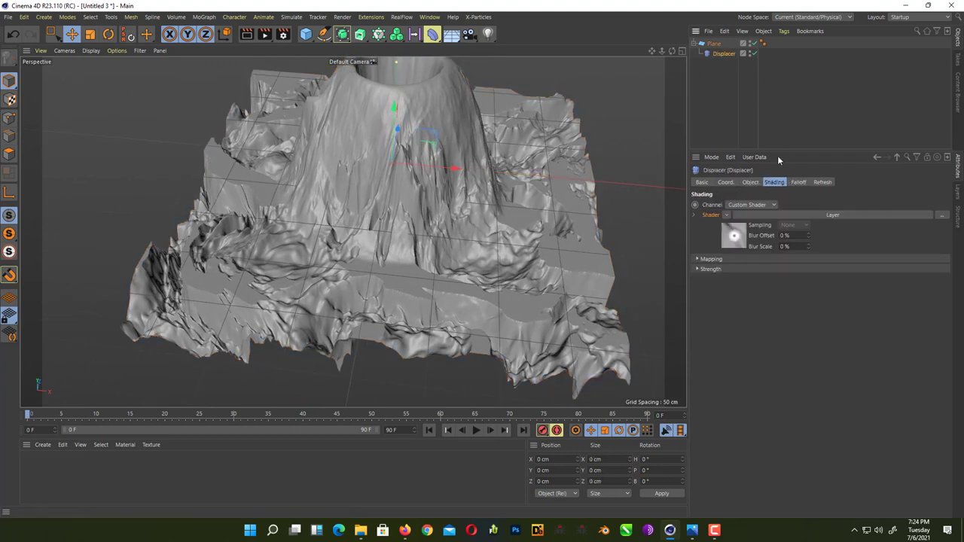
pyautogui.click(789, 218)
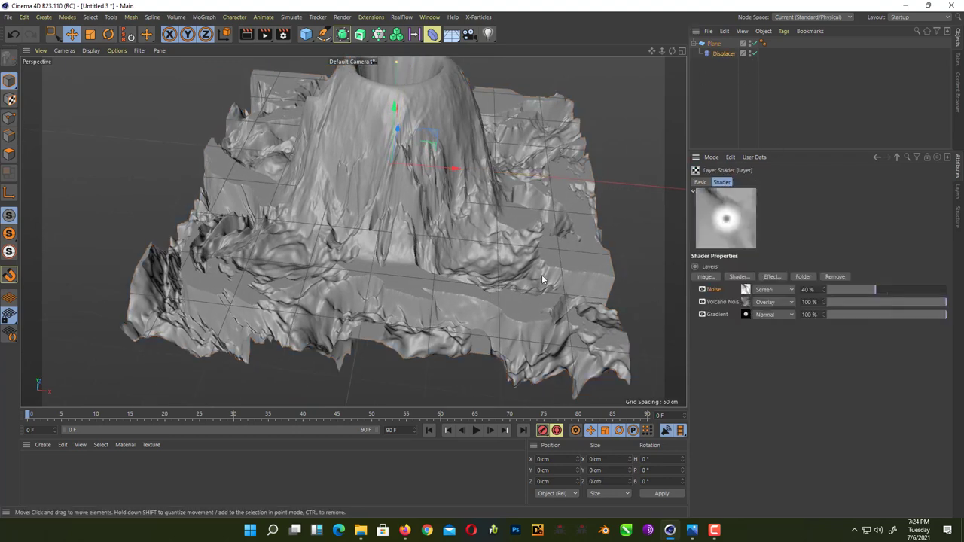
pyautogui.click(744, 301)
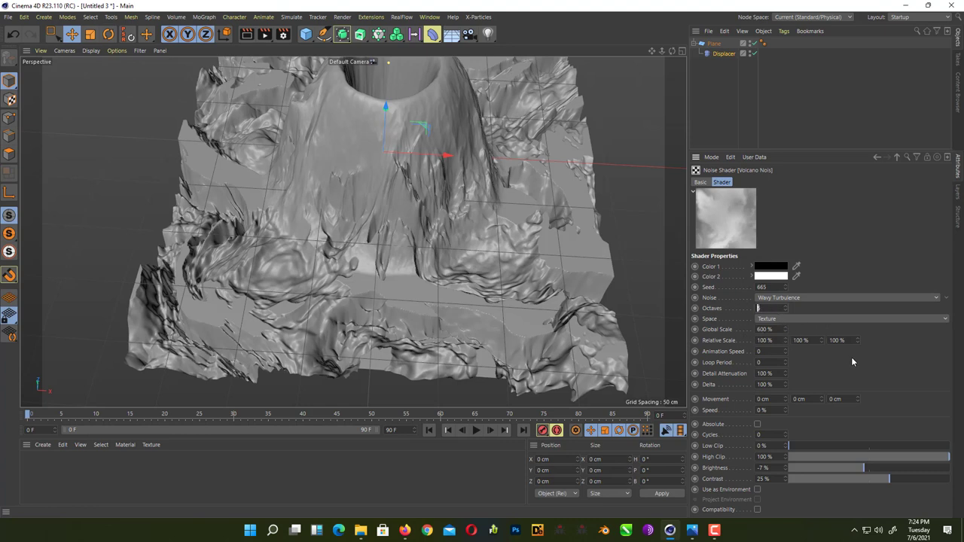
pyautogui.press('Right')
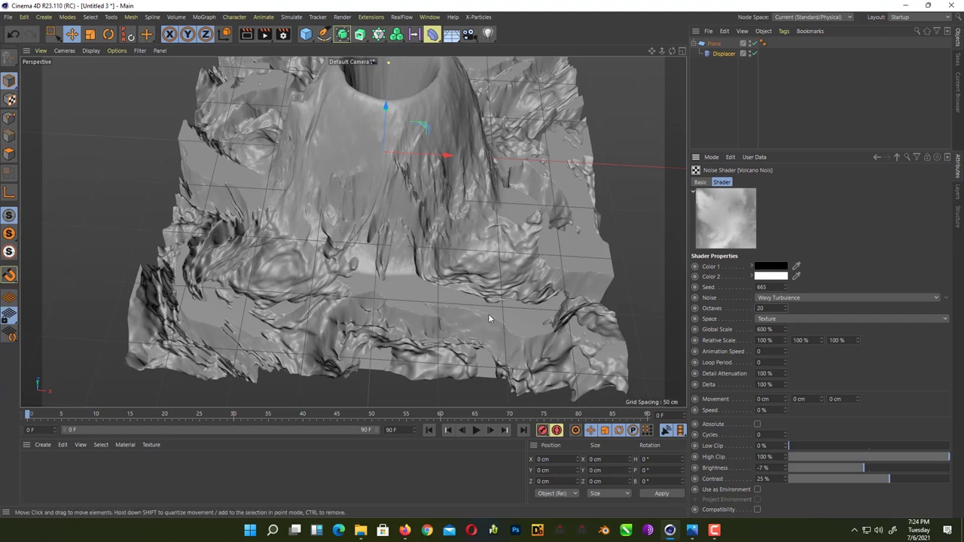
pyautogui.click(876, 160)
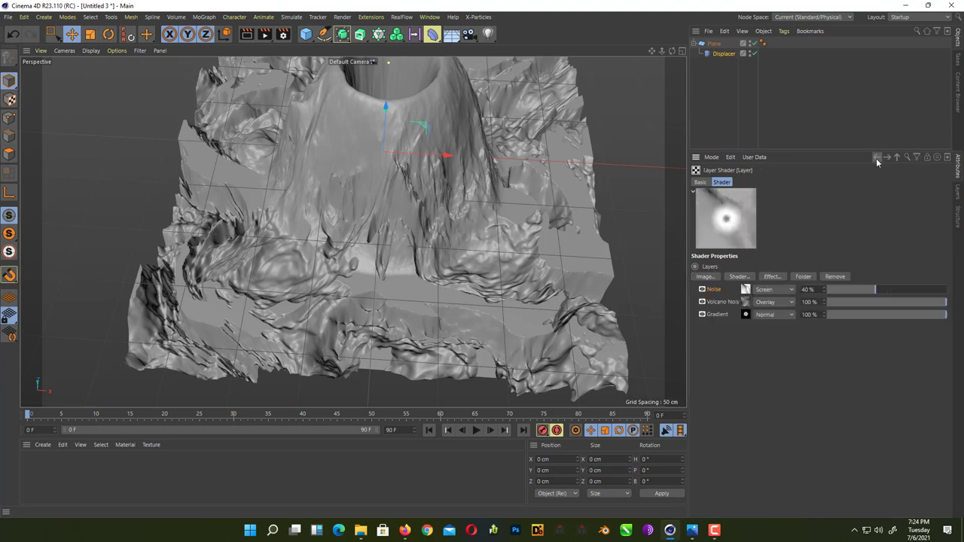
pyautogui.click(745, 303)
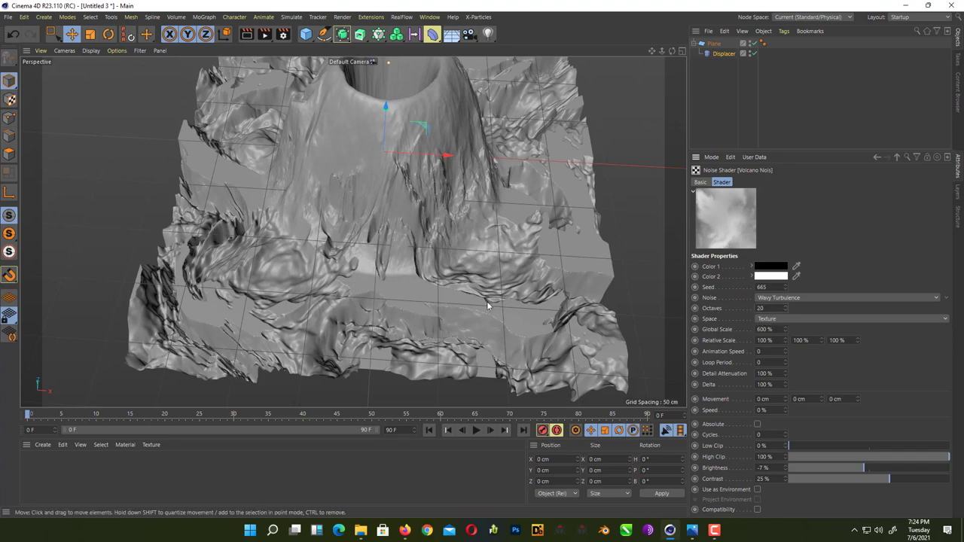
# Step: Duplicate the Plane together with its Displacer, and hide and disable the original Plane
pyautogui.keyDown('alt'); pyautogui.moveTo(491, 306); pyautogui.dragTo(434, 305); pyautogui.keyUp('alt')
pyautogui.scroll(-2, 386, 284)
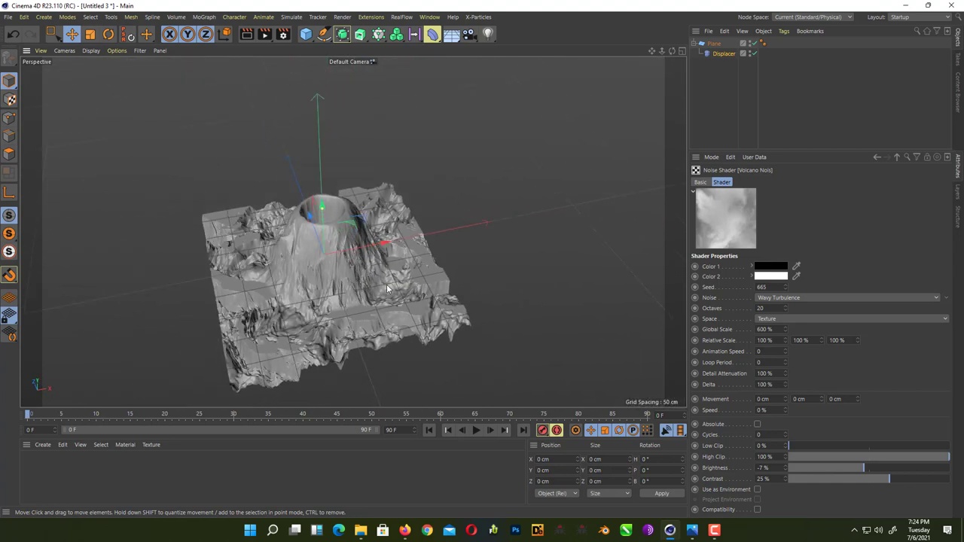
pyautogui.scroll(4, 386, 284)
pyautogui.keyDown('alt'); pyautogui.moveTo(376, 281); pyautogui.dragTo(443, 284); pyautogui.keyUp('alt')
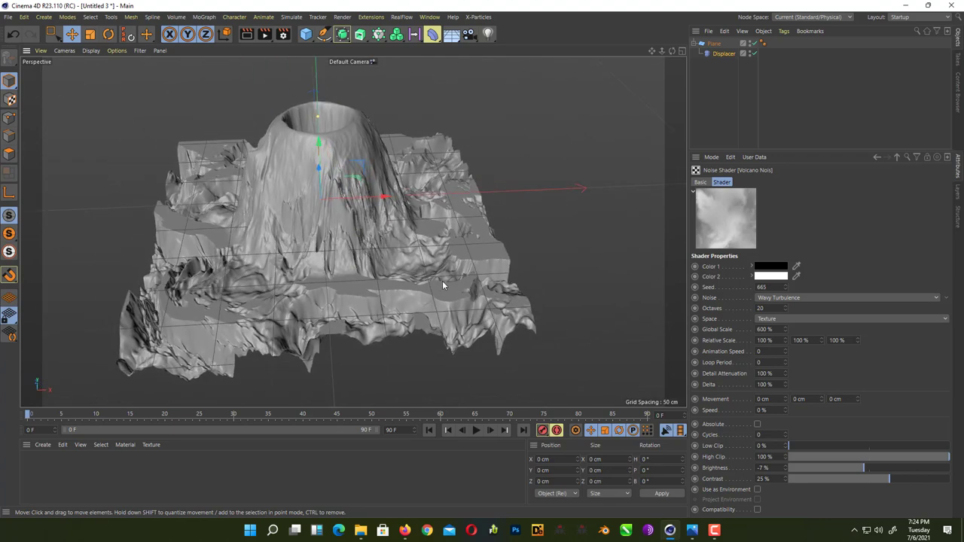
pyautogui.keyDown('alt'); pyautogui.moveTo(394, 263); pyautogui.dragTo(379, 271, button='middle'); pyautogui.keyUp('alt')
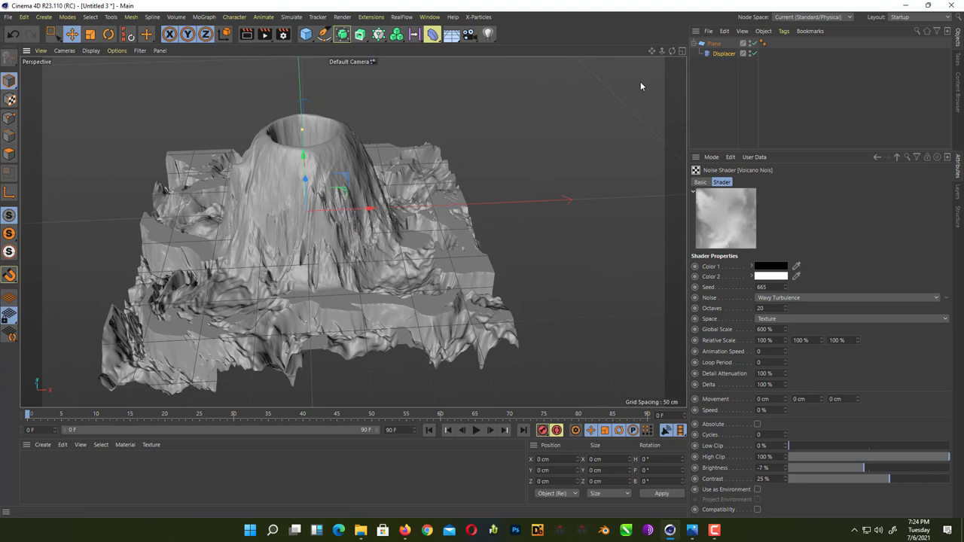
pyautogui.keyDown('shift'); pyautogui.click(716, 44); pyautogui.keyUp('shift')
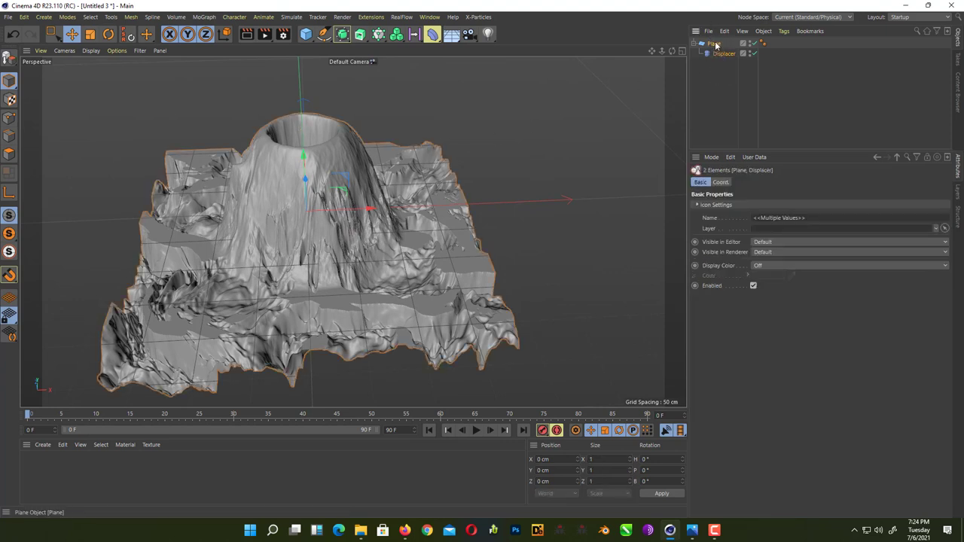
pyautogui.keyDown('ctrl'); pyautogui.moveTo(716, 93); pyautogui.dragTo(717, 89); pyautogui.keyUp('ctrl')
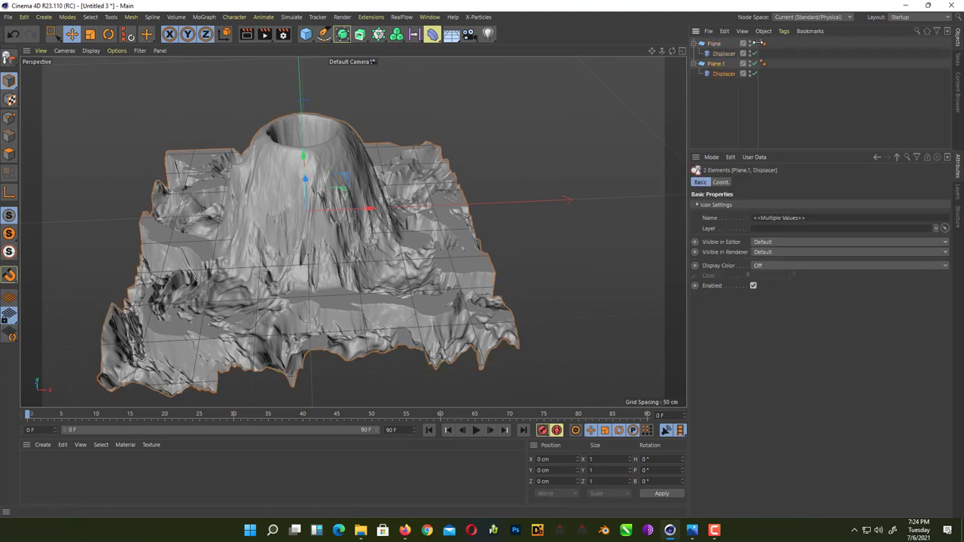
pyautogui.click(750, 47)
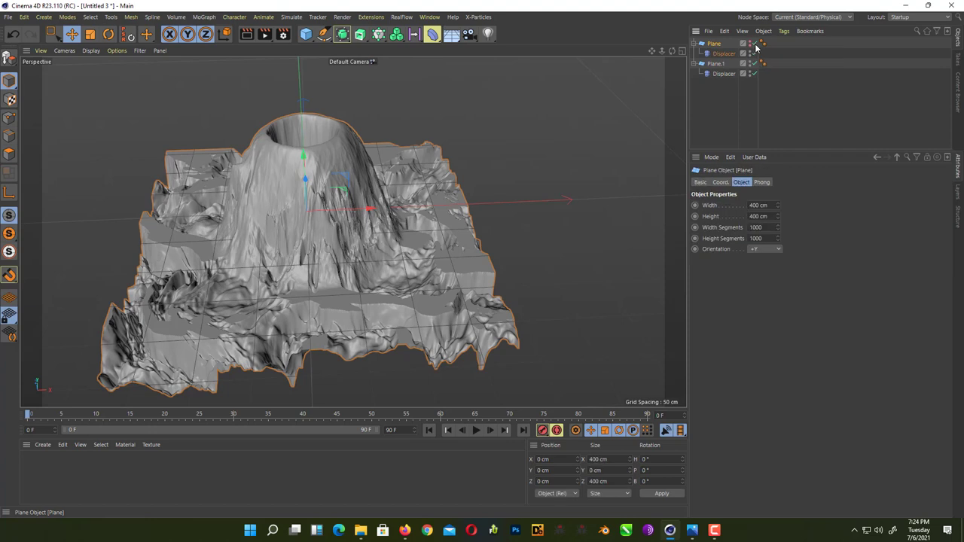
# Step: Select the duplicated plane's Displacer and clear its Layer shader
pyautogui.click(723, 74)
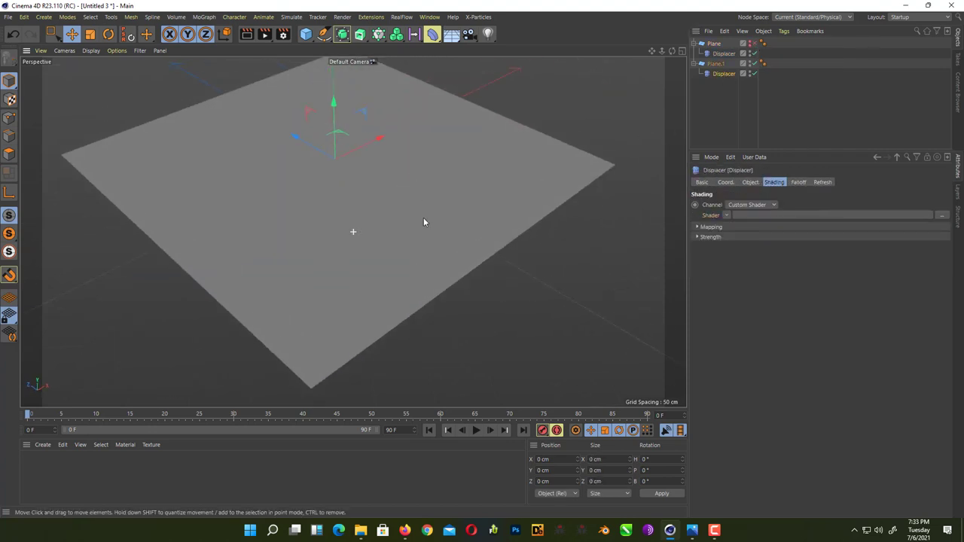
pyautogui.keyDown('alt'); pyautogui.moveTo(424, 222); pyautogui.dragTo(434, 248, button='middle'); pyautogui.keyUp('alt')
pyautogui.scroll(-2, 423, 222)
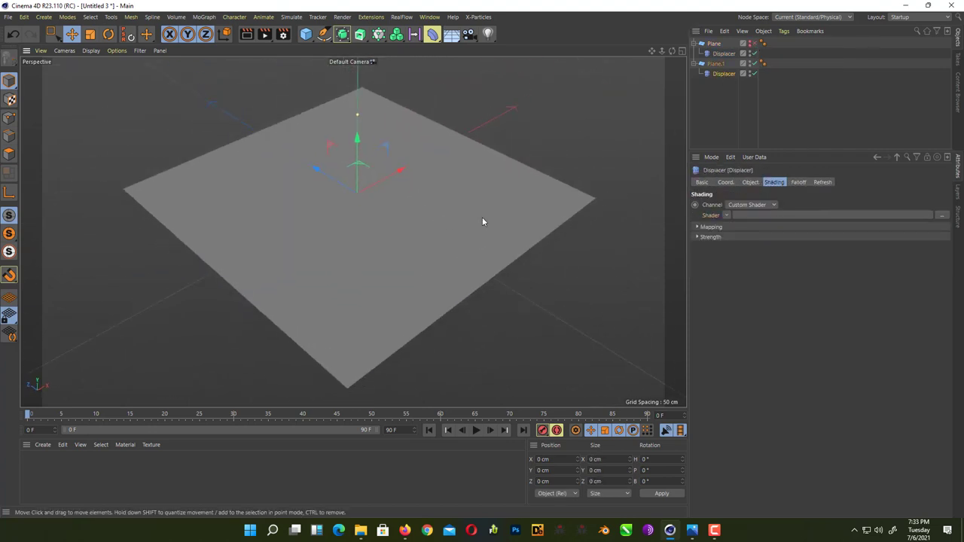
# Step: Load a Layer shader into the duplicated plane's Displacer and add a Noise shader layer to it
pyautogui.keyDown('alt'); pyautogui.moveTo(538, 213); pyautogui.dragTo(526, 185); pyautogui.keyUp('alt')
pyautogui.click(727, 215)
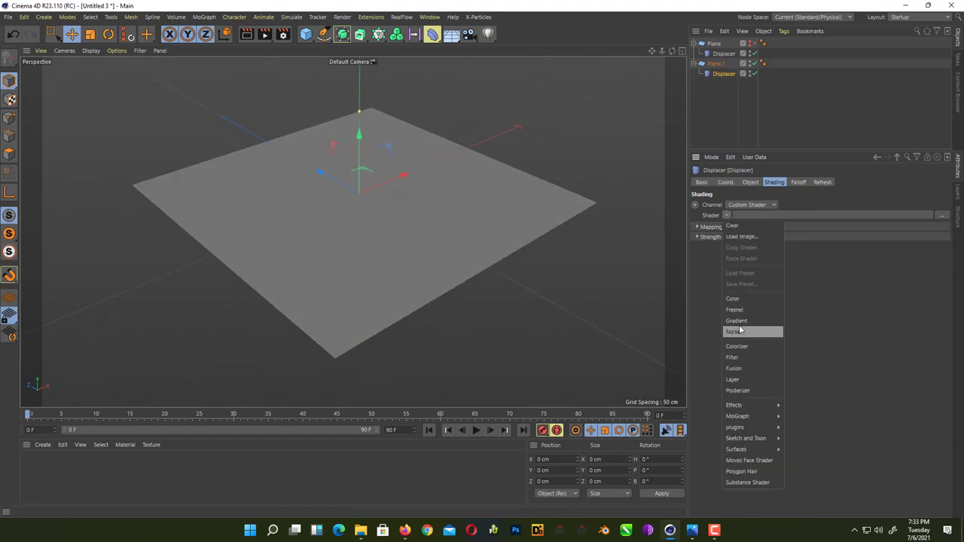
pyautogui.click(733, 378)
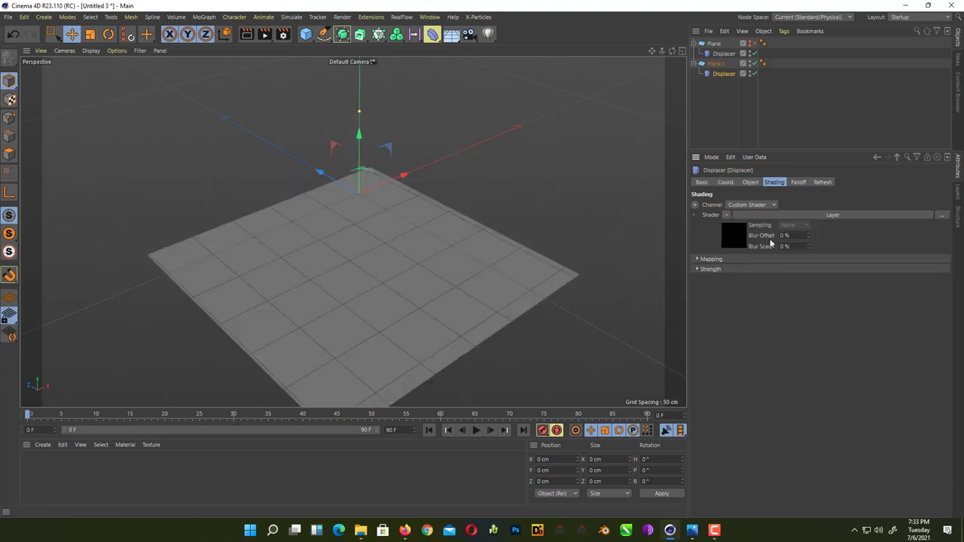
pyautogui.click(772, 225)
pyautogui.click(741, 277)
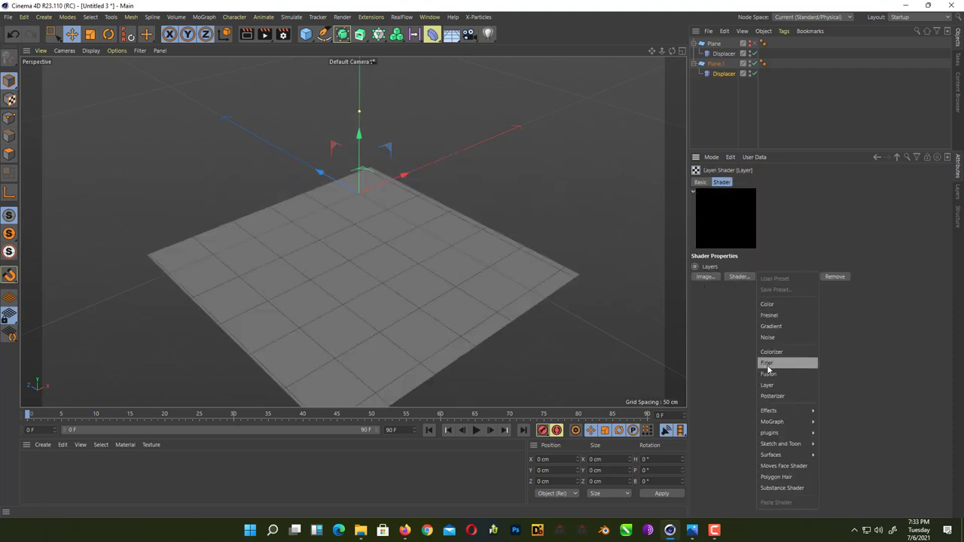
pyautogui.click(784, 336)
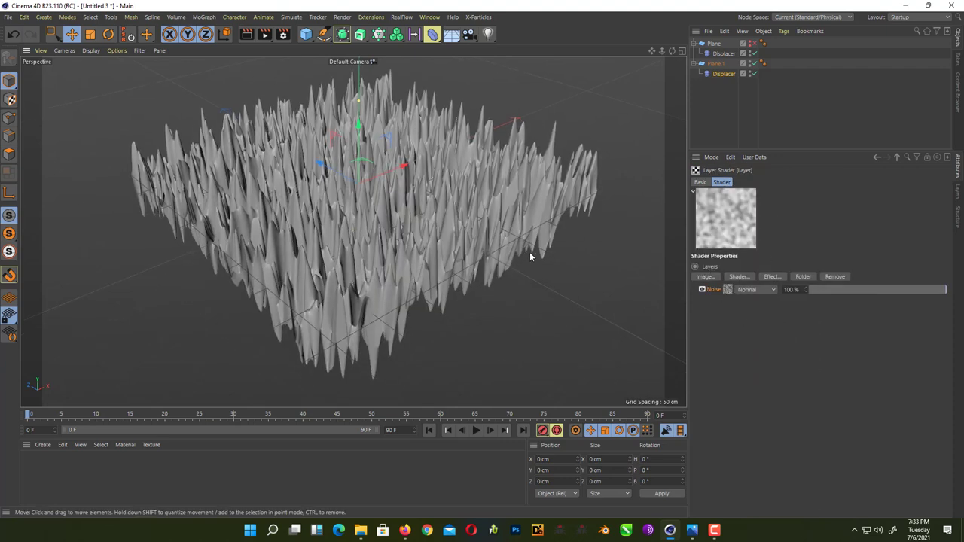
# Step: Set the Noise layer's type to Fire with a global scale of 1000 % and 20 octaves
pyautogui.click(728, 290)
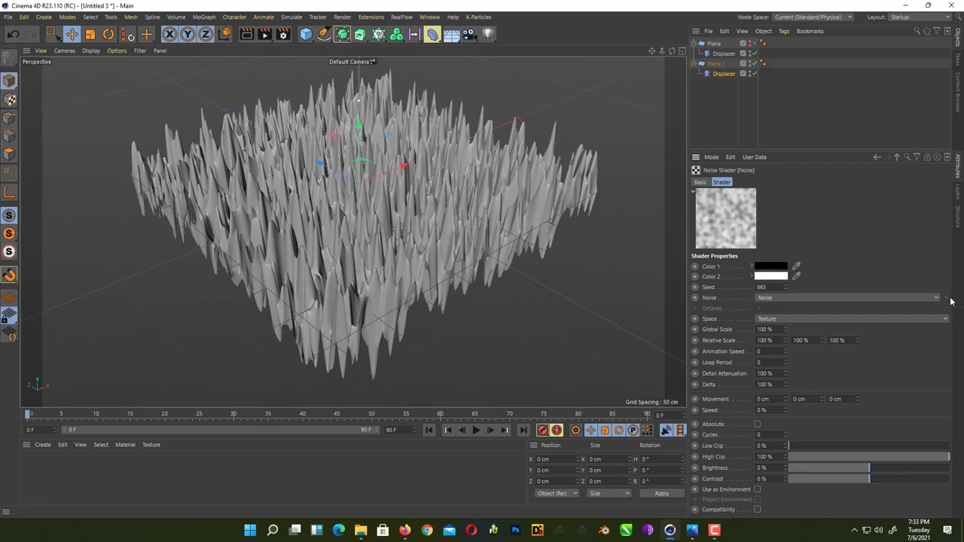
pyautogui.click(935, 298)
pyautogui.click(785, 265)
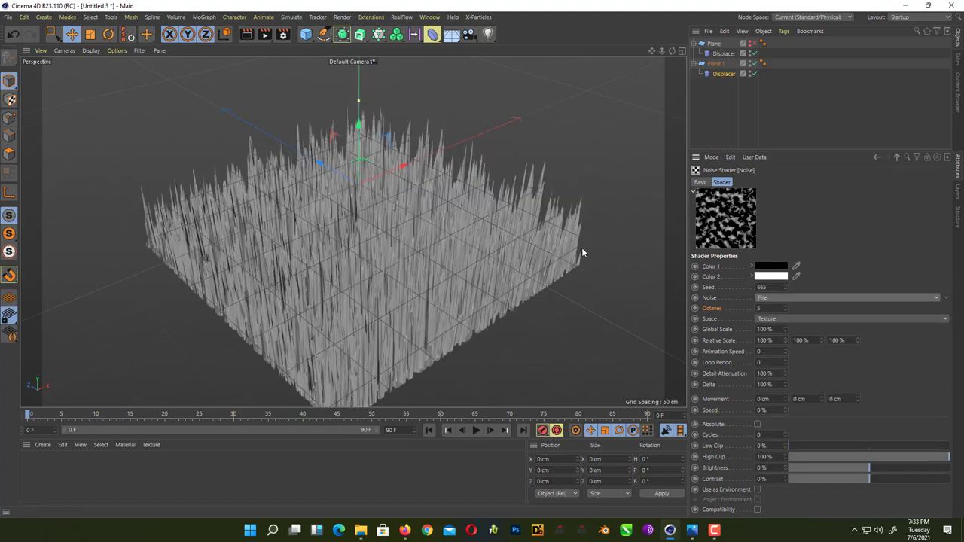
pyautogui.click(784, 329)
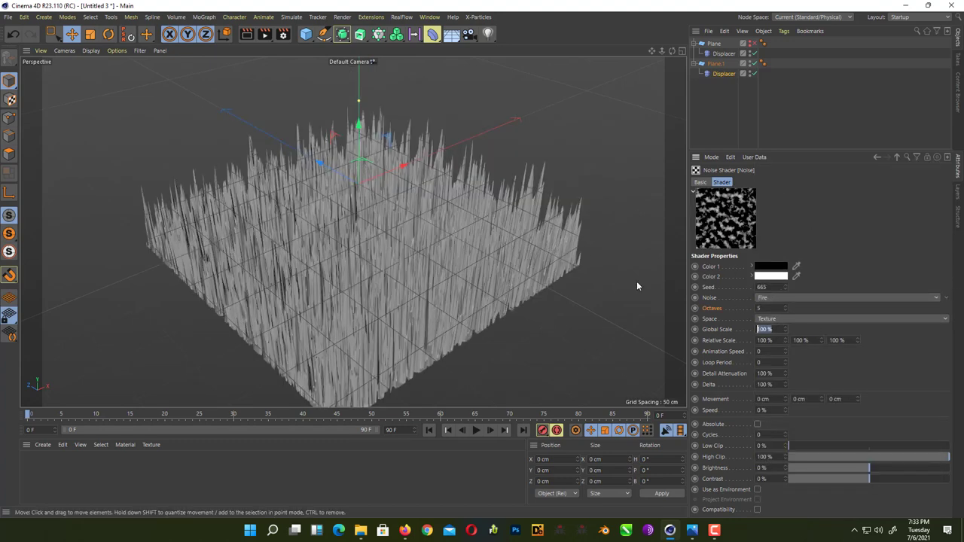
pyautogui.write('1000')
pyautogui.press('Return')
pyautogui.moveTo(774, 308); pyautogui.dragTo(649, 324)
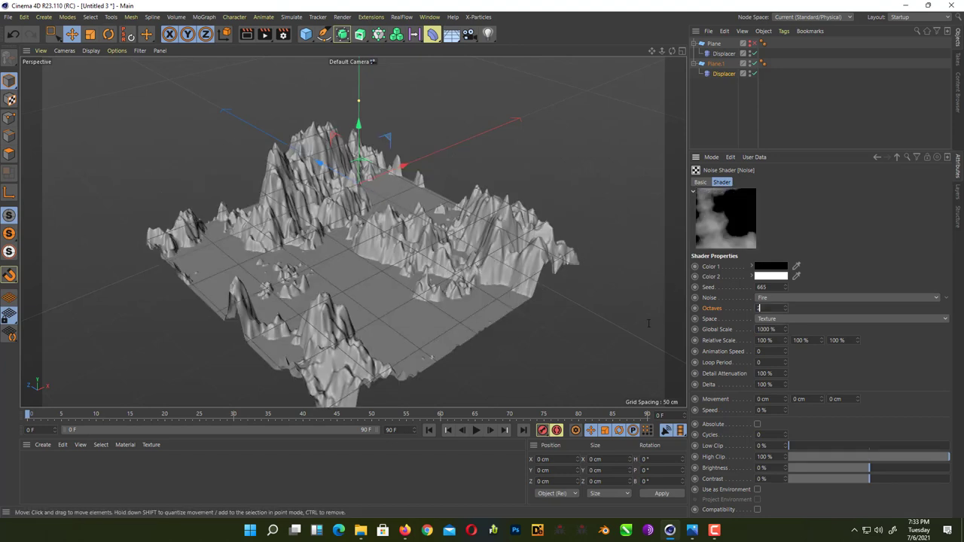
pyautogui.press('Return')
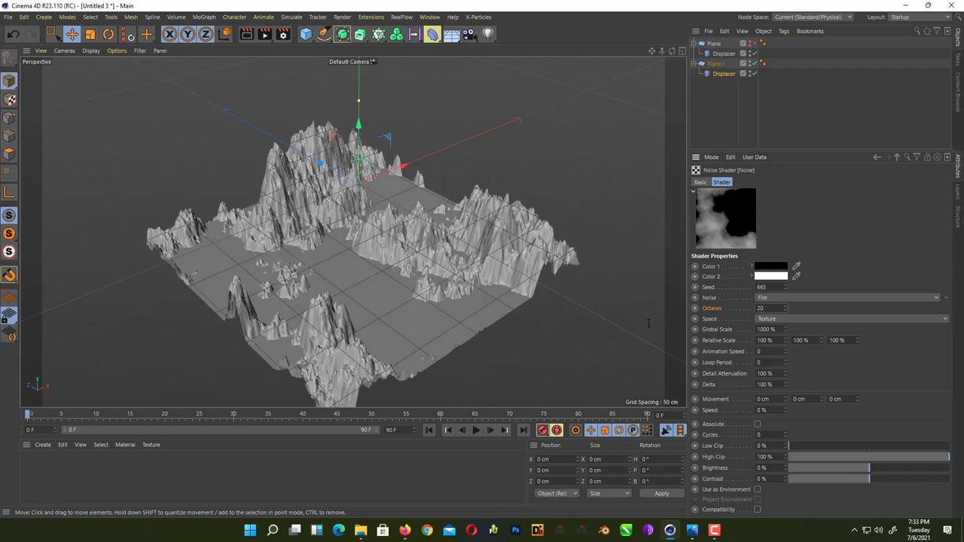
pyautogui.keyDown('alt'); pyautogui.moveTo(480, 253); pyautogui.dragTo(440, 230); pyautogui.keyUp('alt')
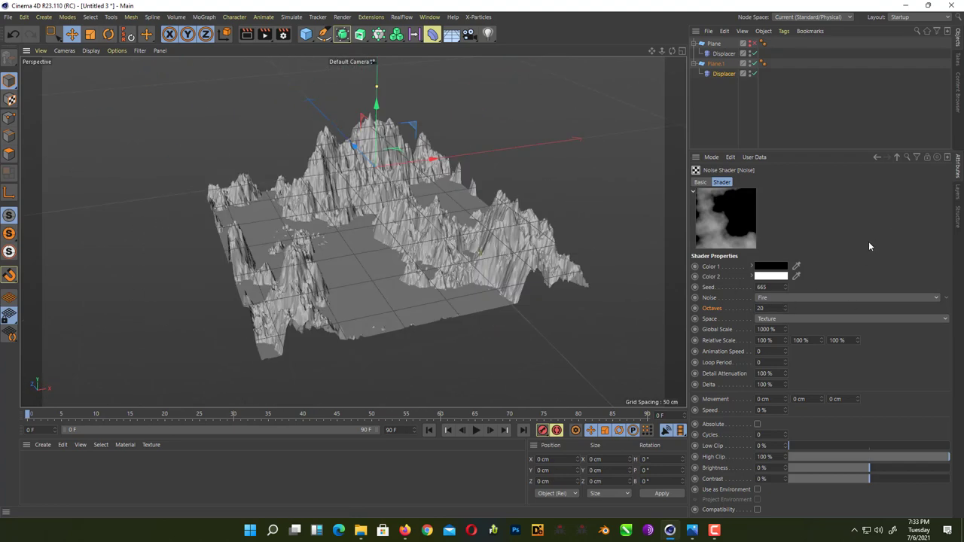
# Step: Add a second Noise layer above the Fire noise in the Layer shader and set its noise type to Stupi
pyautogui.click(896, 157)
pyautogui.click(748, 278)
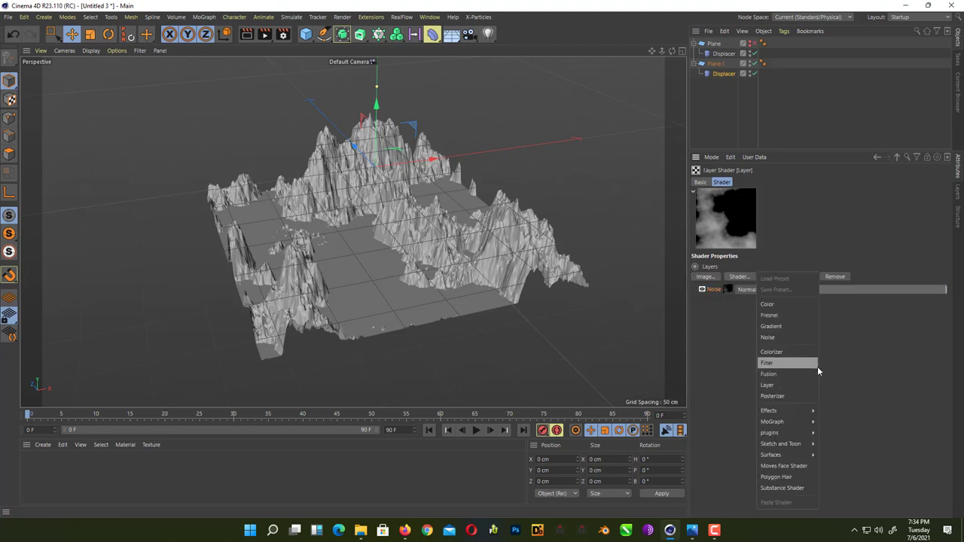
pyautogui.click(781, 337)
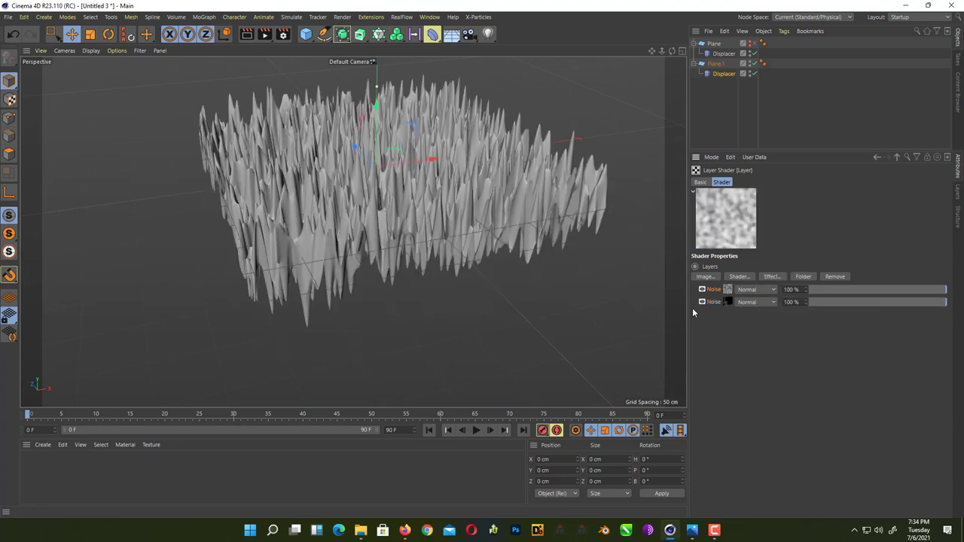
pyautogui.click(727, 291)
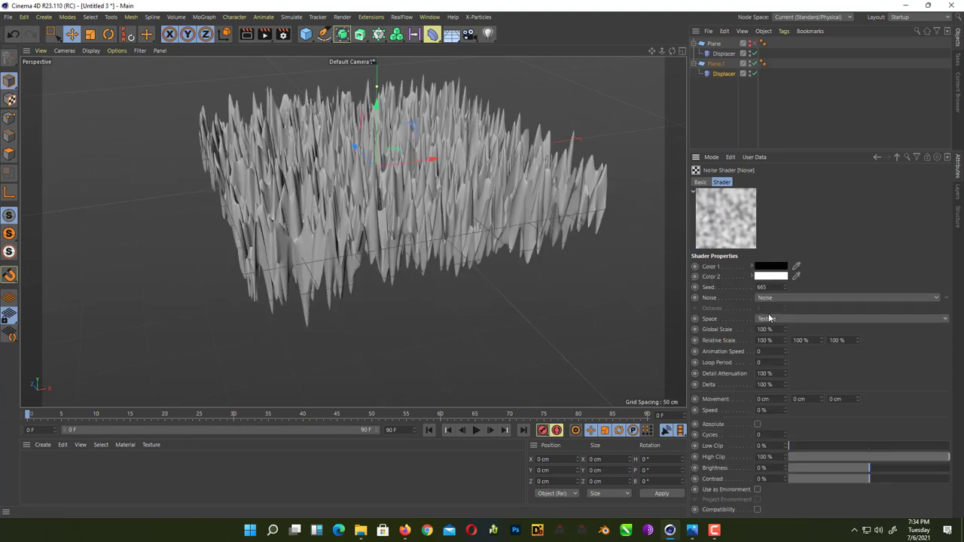
pyautogui.click(935, 299)
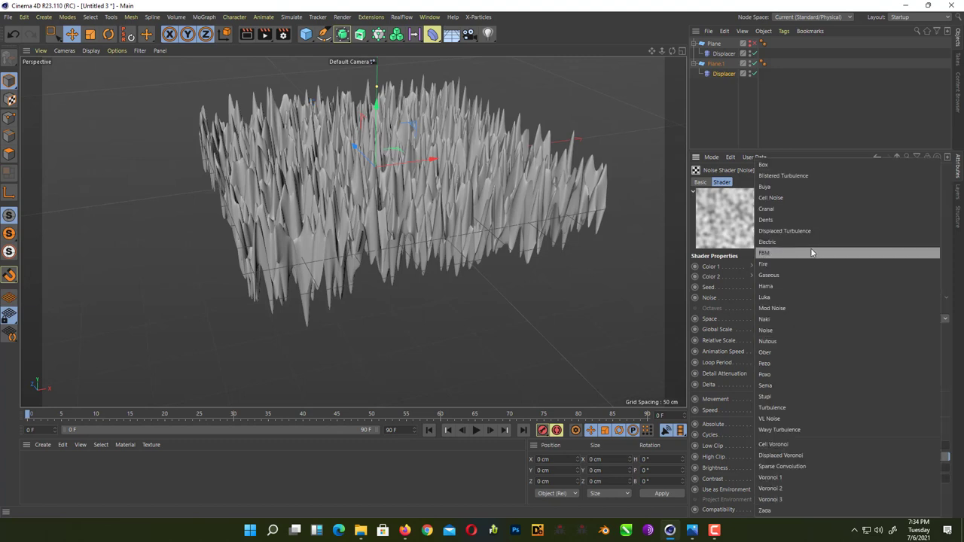
pyautogui.click(788, 397)
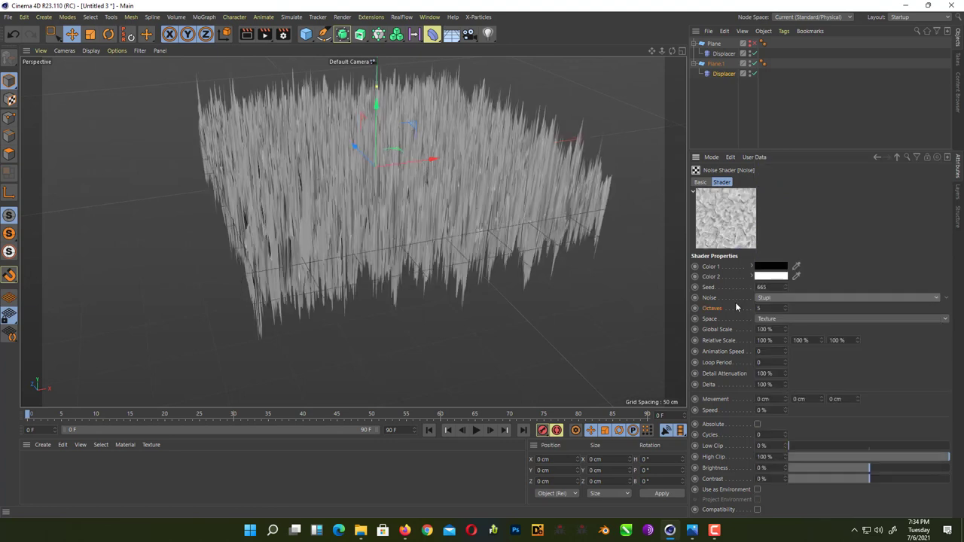
# Step: Set the Stupi noise's global scale to 2000 % and its octaves to 20
pyautogui.click(765, 329)
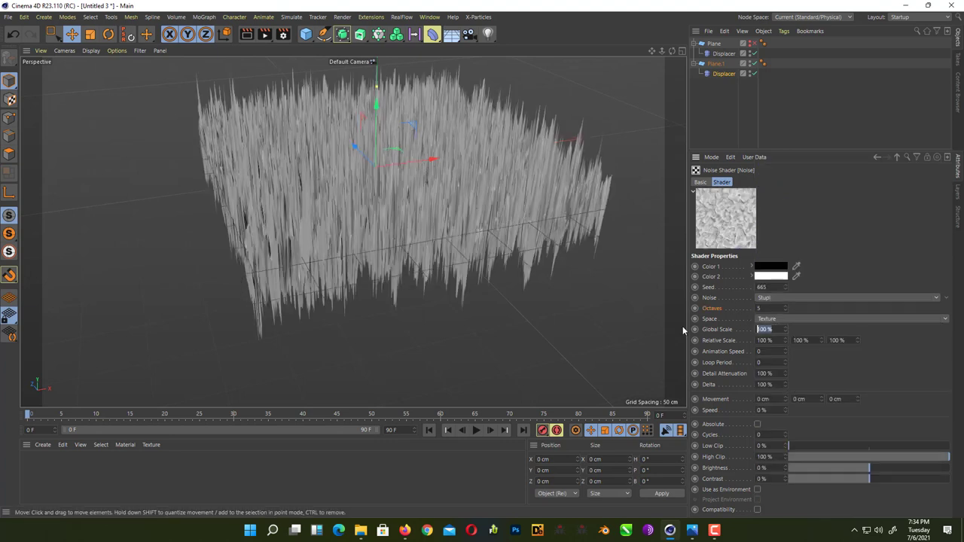
pyautogui.write('2000')
pyautogui.press('Return')
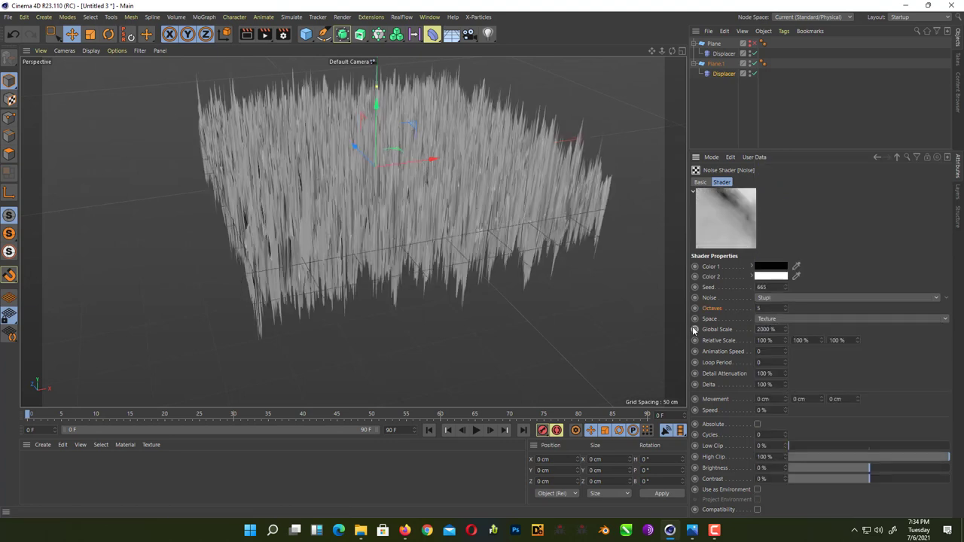
pyautogui.keyDown('alt'); pyautogui.moveTo(427, 176); pyautogui.dragTo(519, 286); pyautogui.keyUp('alt')
pyautogui.click(763, 308)
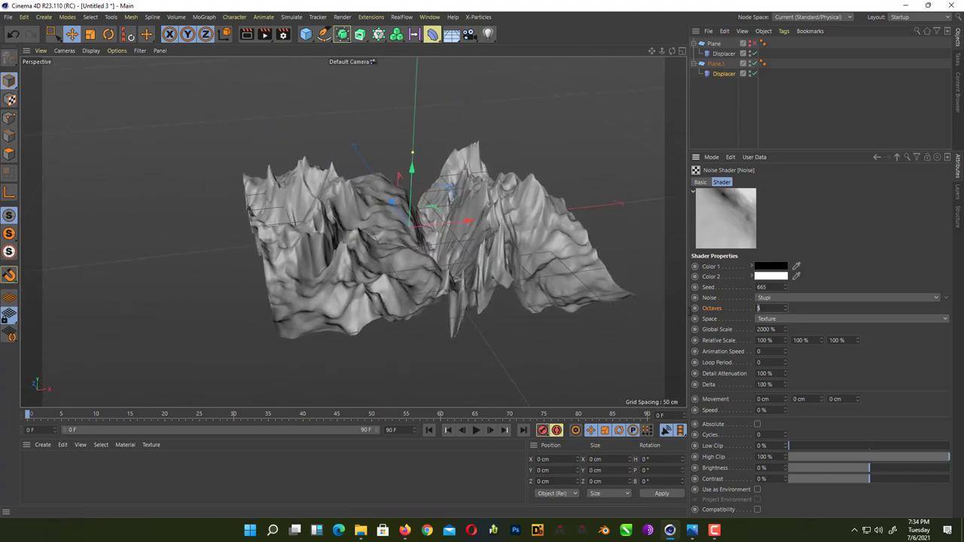
pyautogui.press('Return')
pyautogui.keyDown('alt'); pyautogui.moveTo(432, 213); pyautogui.dragTo(460, 199); pyautogui.keyUp('alt')
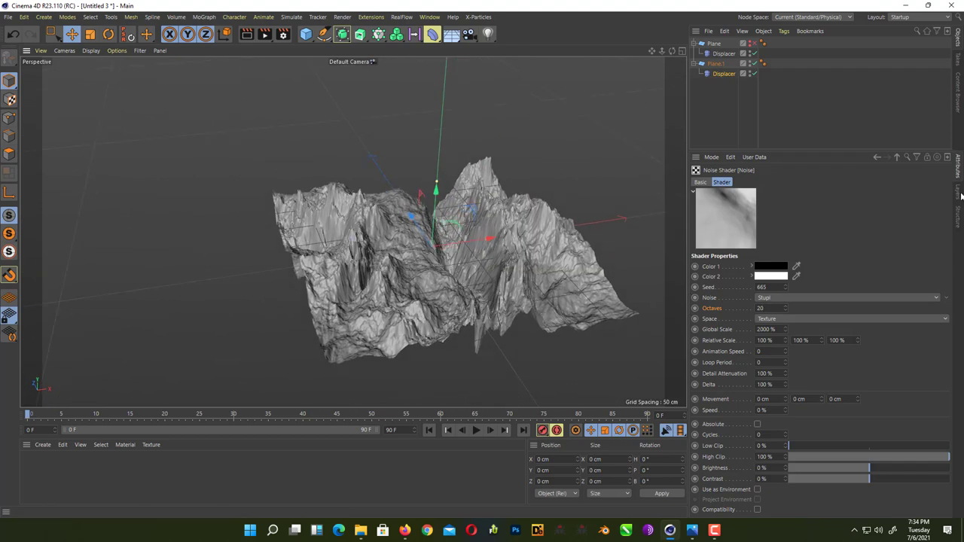
# Step: Set the upper Noise layer's blend mode to Overlay in the Layer shader and reduce the layer's opacity
pyautogui.click(877, 157)
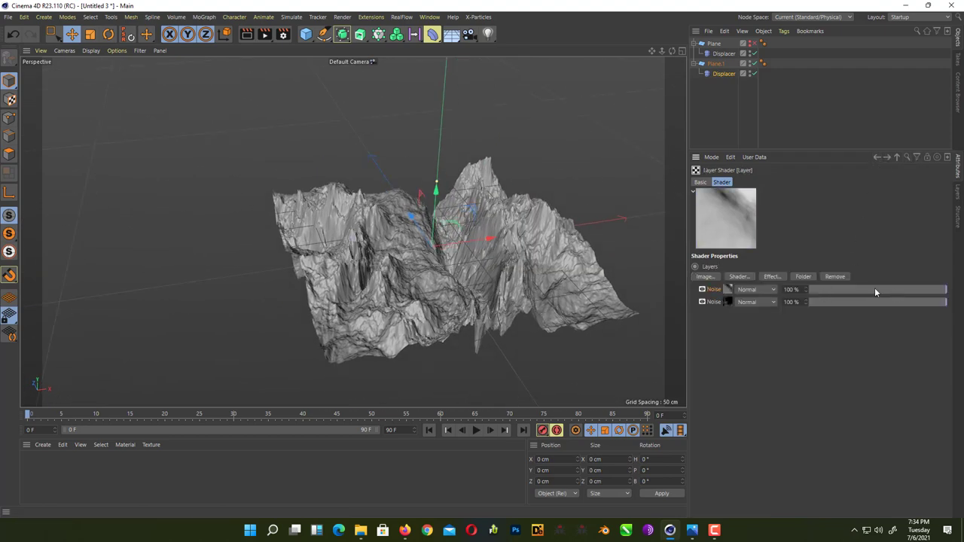
pyautogui.click(767, 291)
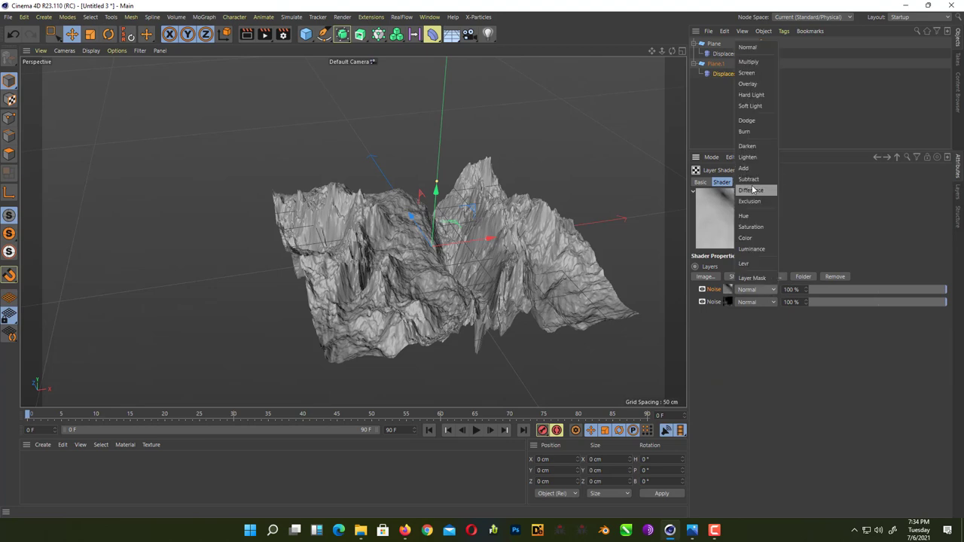
pyautogui.click(749, 83)
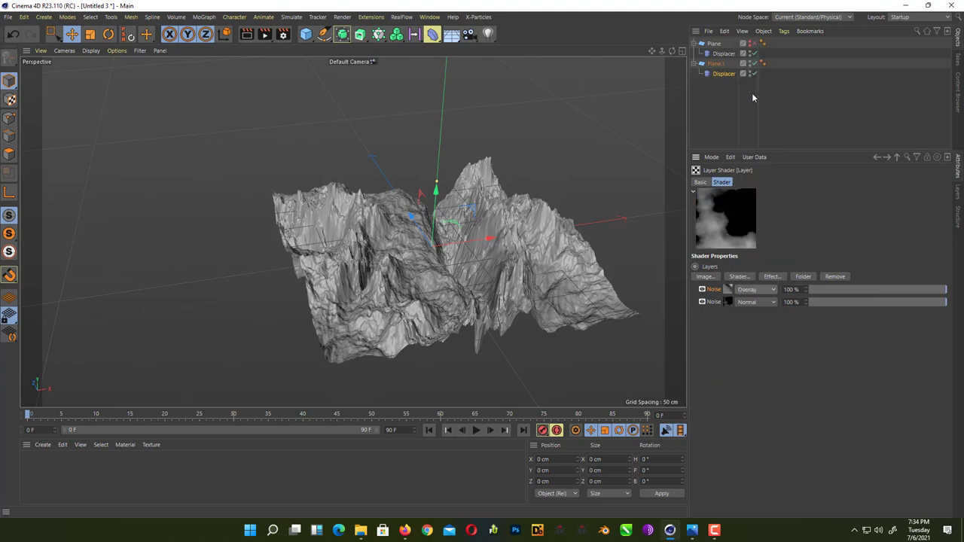
pyautogui.keyDown('alt'); pyautogui.moveTo(532, 312); pyautogui.dragTo(553, 295); pyautogui.keyUp('alt')
pyautogui.moveTo(894, 290); pyautogui.dragTo(879, 290)
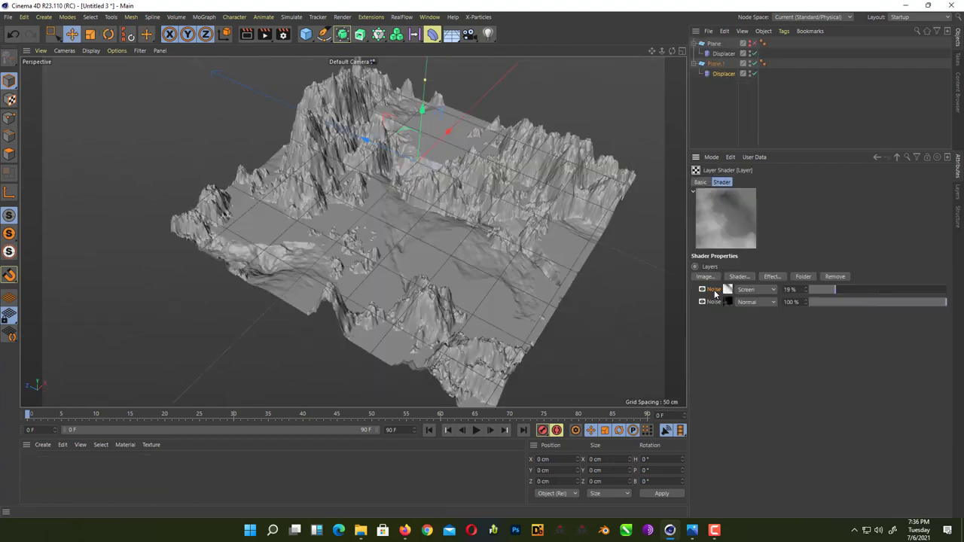
# Step: Replace the upper Noise layer with a new Noise layer and paste the copied shader into it
pyautogui.keyDown('alt'); pyautogui.moveTo(496, 233); pyautogui.dragTo(462, 243); pyautogui.keyUp('alt')
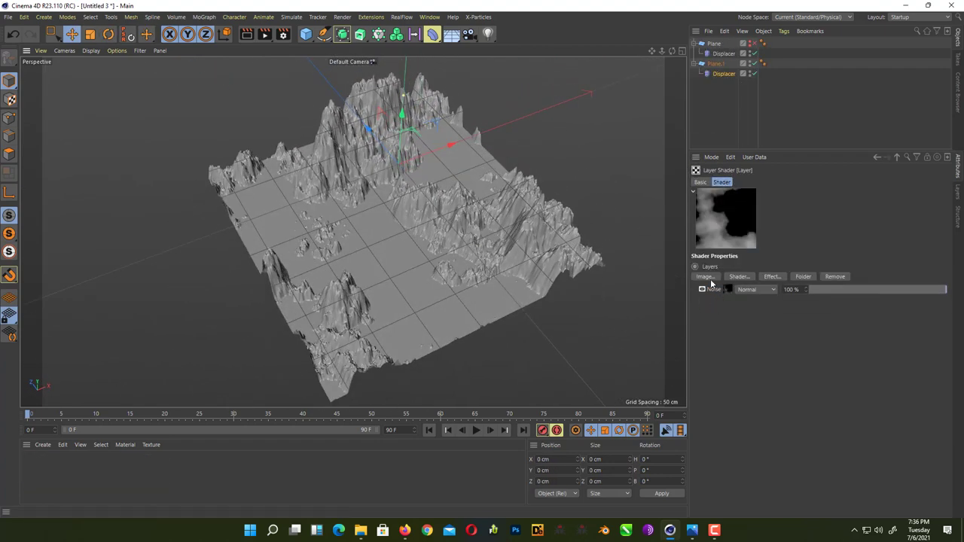
pyautogui.click(738, 276)
pyautogui.click(776, 337)
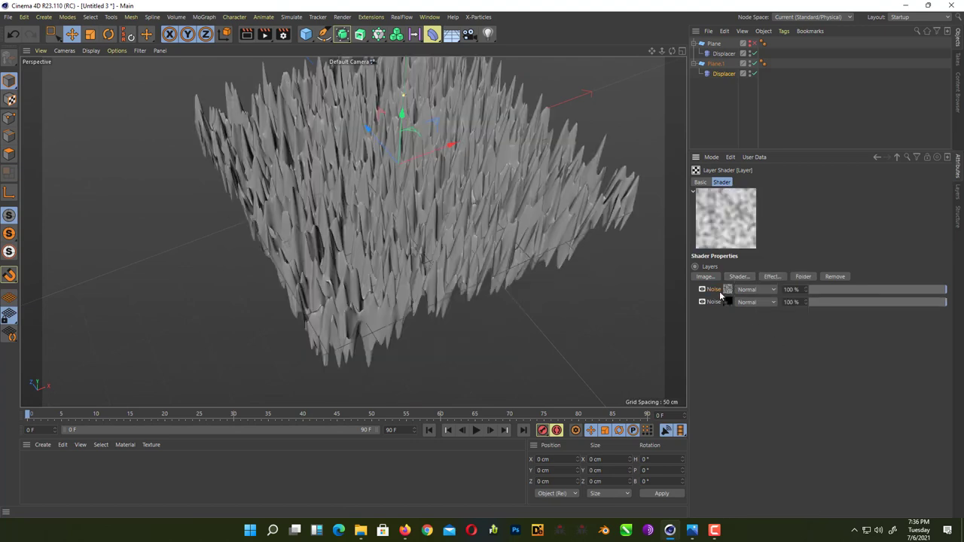
pyautogui.click(719, 290)
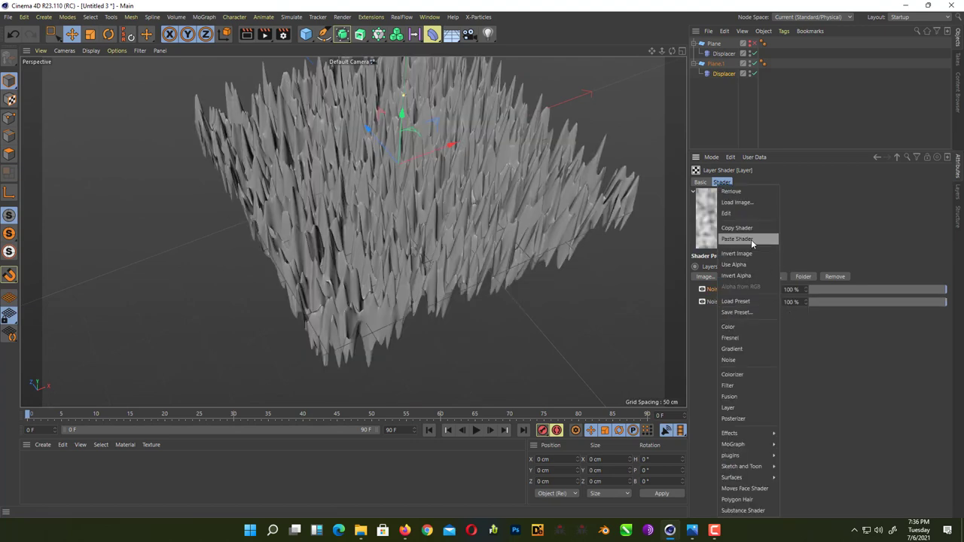
pyautogui.click(751, 239)
# Step: Set the new upper Noise layer's type to Stupi and its global scale to 2000 %
pyautogui.click(725, 291)
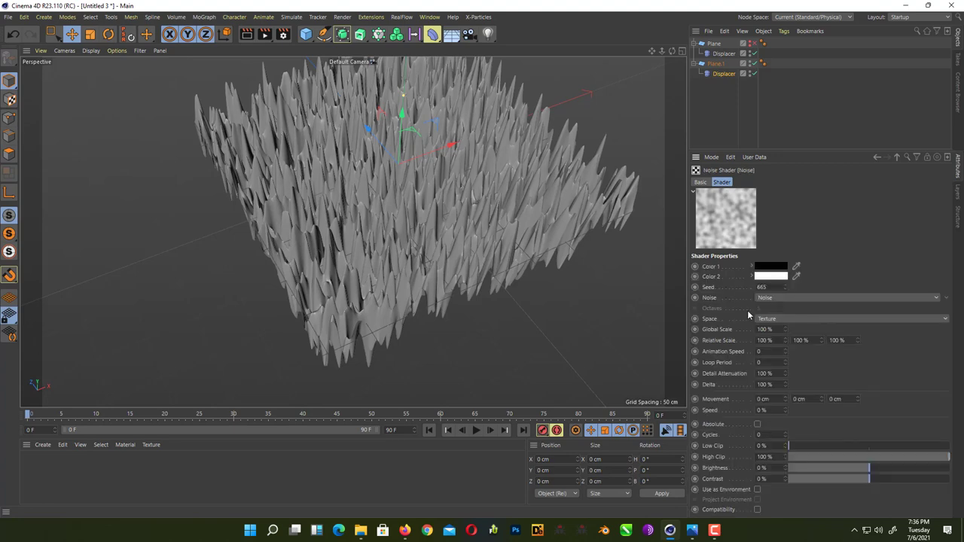
pyautogui.click(784, 297)
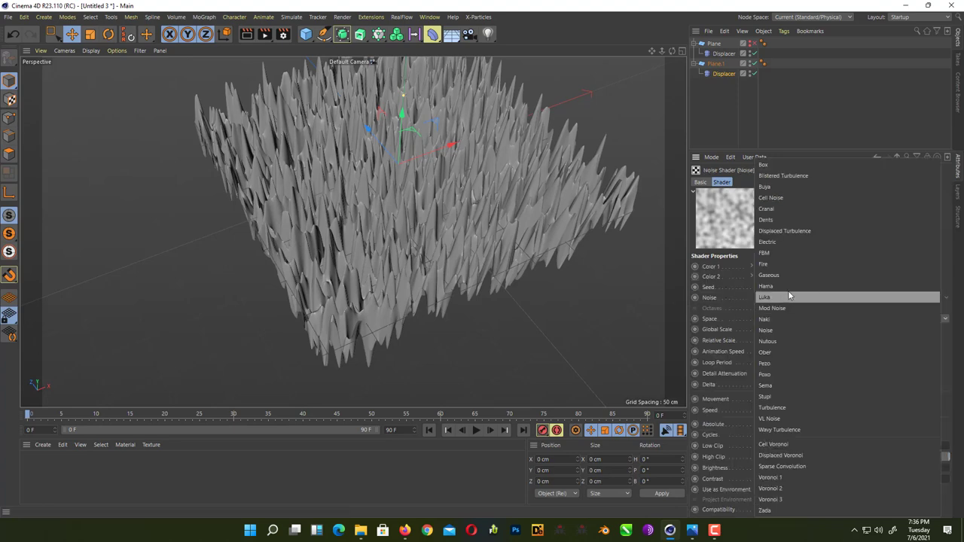
pyautogui.click(800, 396)
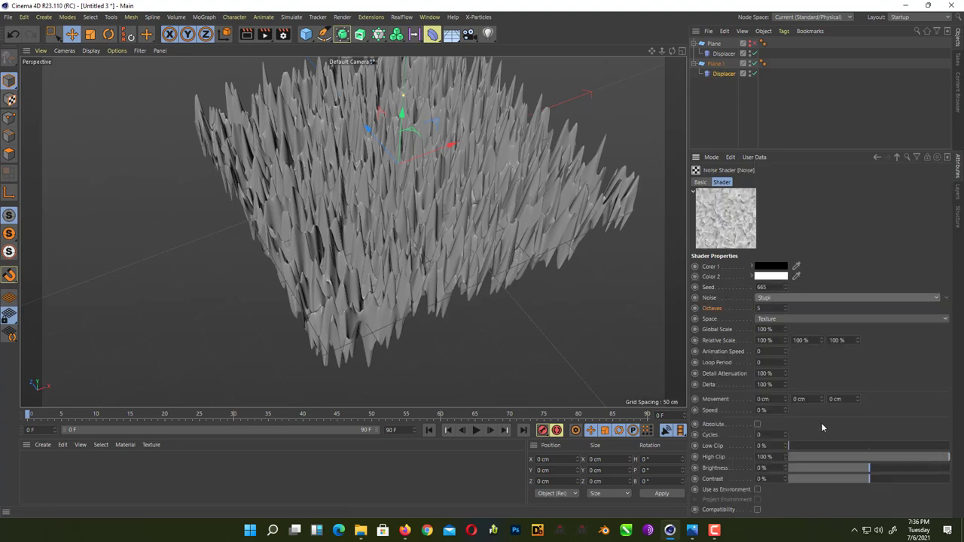
pyautogui.keyDown('alt'); pyautogui.moveTo(516, 343); pyautogui.dragTo(518, 345); pyautogui.keyUp('alt')
pyautogui.moveTo(778, 329); pyautogui.dragTo(692, 332)
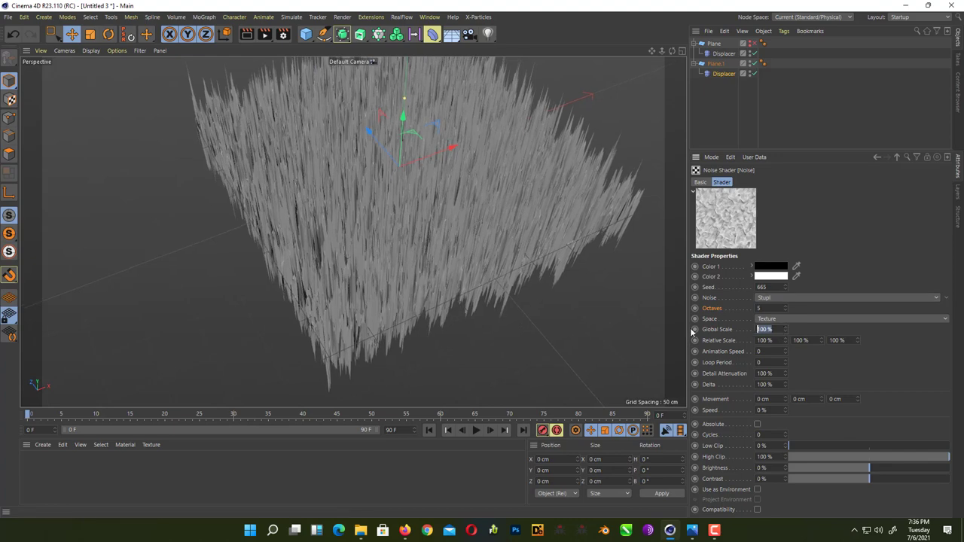
pyautogui.write('2000')
pyautogui.press('Return')
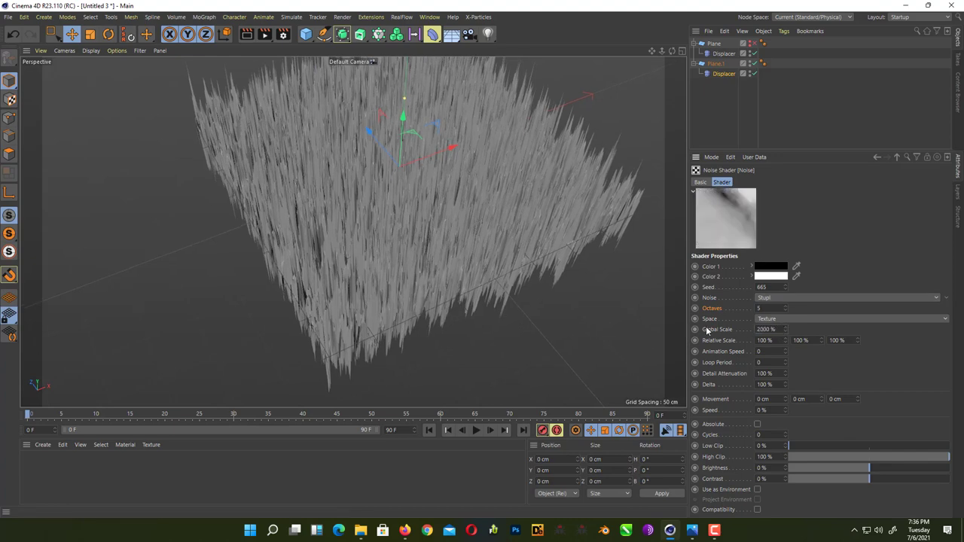
pyautogui.keyDown('alt'); pyautogui.moveTo(589, 301); pyautogui.dragTo(603, 339); pyautogui.keyUp('alt')
# Step: Set the Stupi noise's low clip to 7 %, high clip to 89 %, brightness to 25 % and contrast to 24 %
pyautogui.click(797, 446)
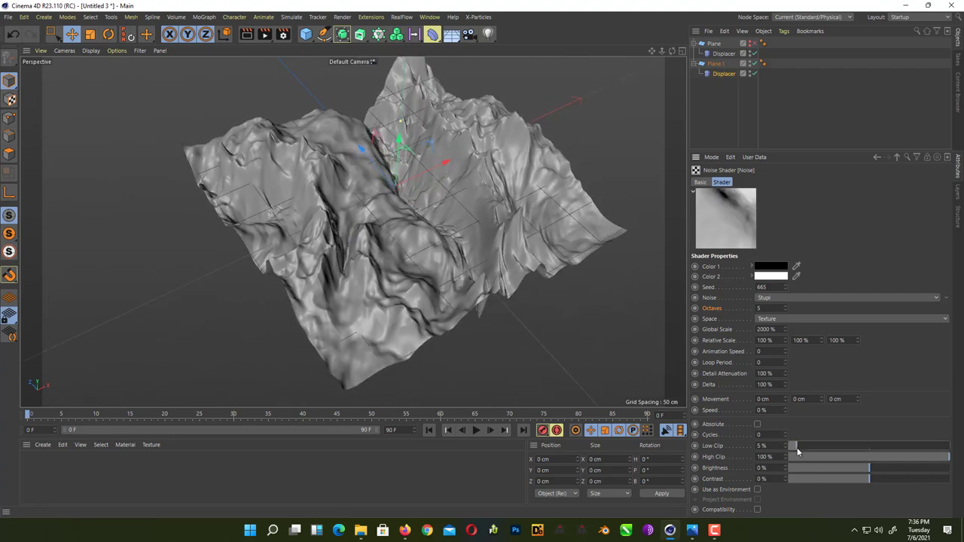
pyautogui.moveTo(802, 446); pyautogui.dragTo(803, 449)
pyautogui.moveTo(920, 457); pyautogui.dragTo(933, 457)
pyautogui.click(889, 469)
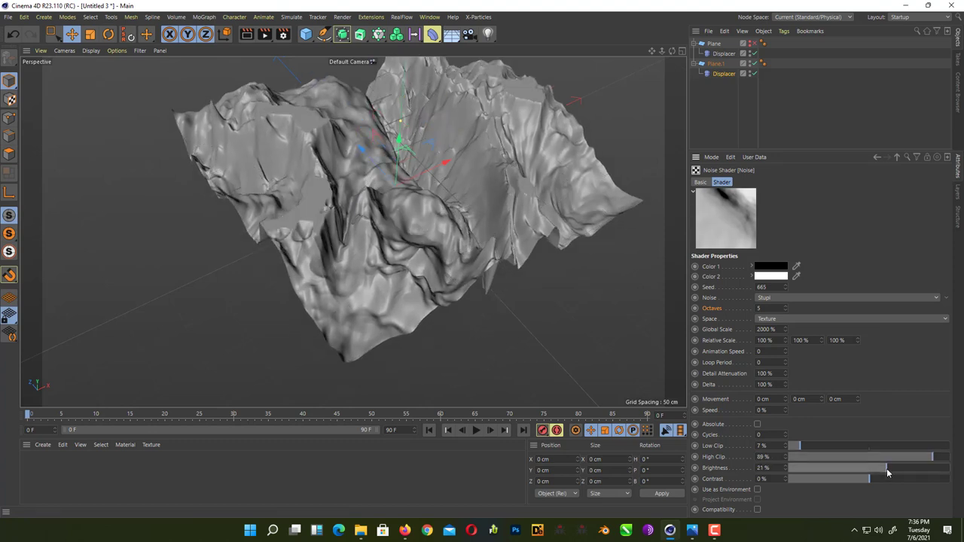
pyautogui.moveTo(891, 476)
pyautogui.mouseDown()
pyautogui.moveTo(901, 476)
pyautogui.moveTo(888, 479)
pyautogui.mouseUp()
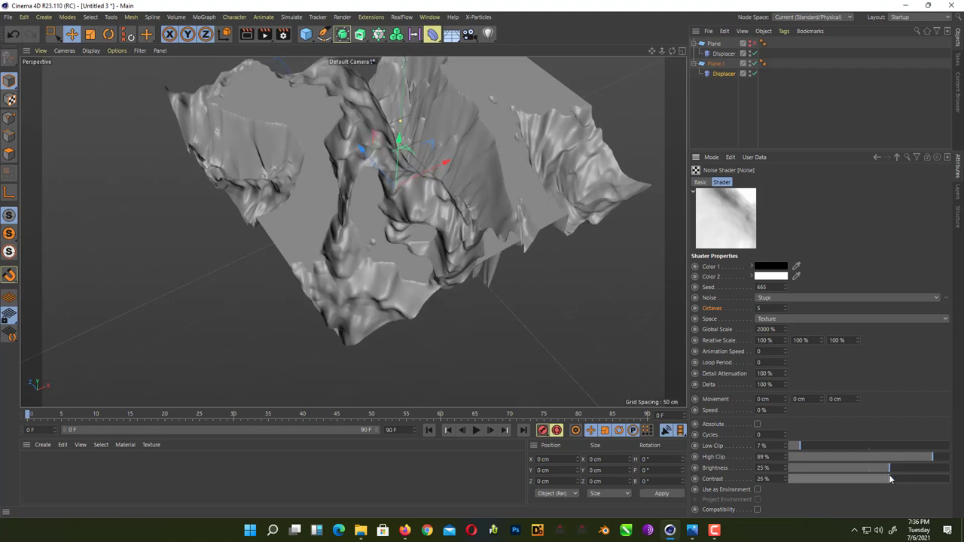
pyautogui.keyDown('alt'); pyautogui.moveTo(490, 257); pyautogui.dragTo(510, 334); pyautogui.keyUp('alt')
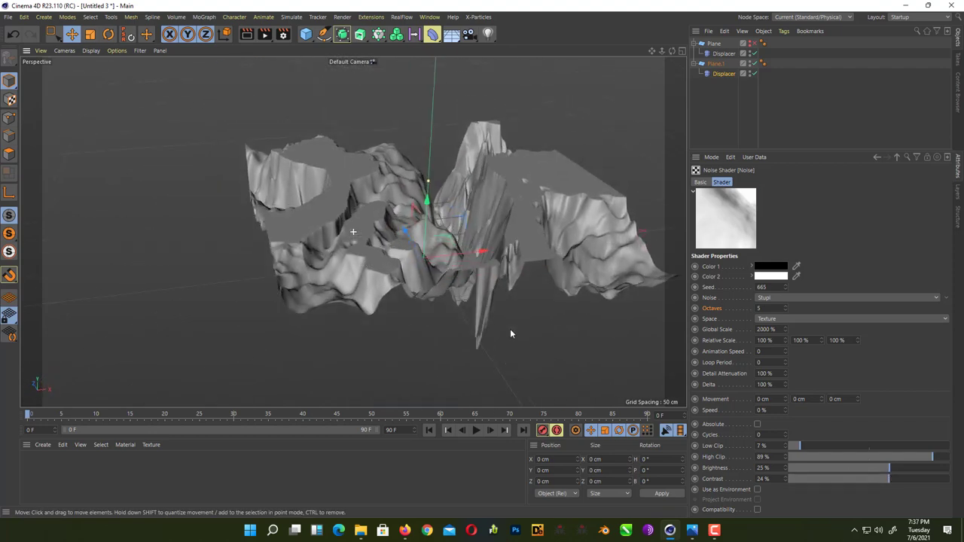
# Step: Set the upper Stupi Noise layer's blend mode to Screen and its opacity to 18 % in the Layer shader
pyautogui.click(877, 156)
pyautogui.click(751, 290)
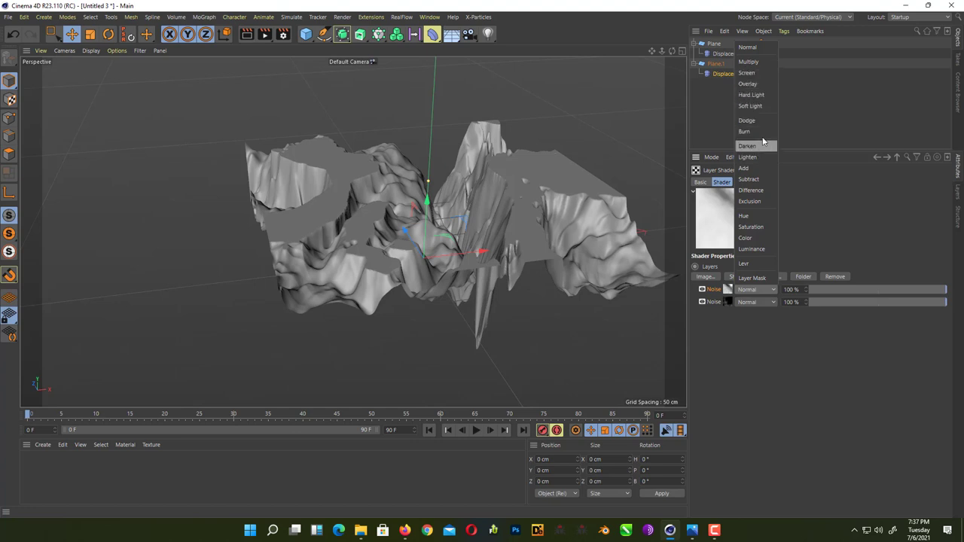
pyautogui.click(761, 73)
pyautogui.keyDown('alt'); pyautogui.moveTo(480, 217); pyautogui.dragTo(715, 305); pyautogui.keyUp('alt')
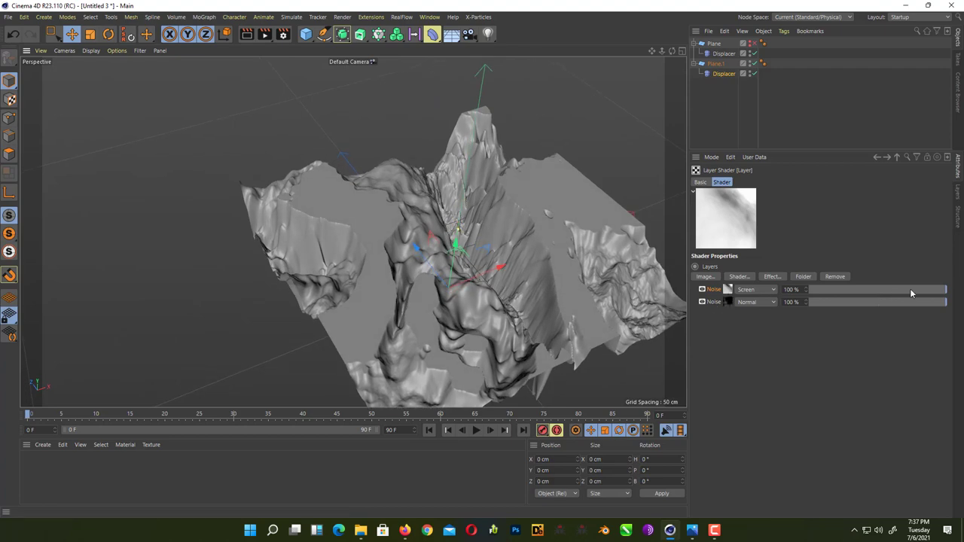
pyautogui.moveTo(911, 293); pyautogui.dragTo(834, 293)
# Step: Add a pasted Noise shader as the top layer of the Layer shader and delete the 18 % Screen Noise layer
pyautogui.rightClick(730, 297)
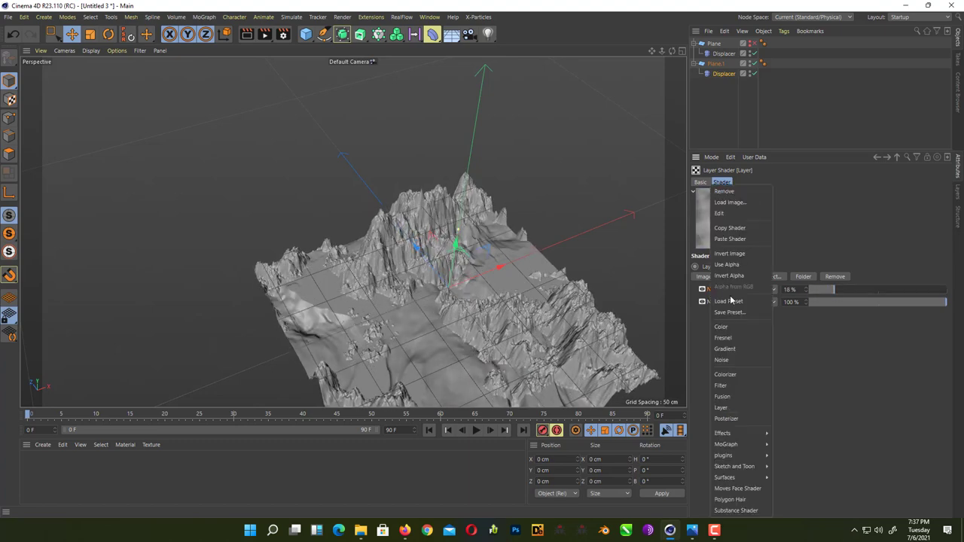
pyautogui.click(737, 240)
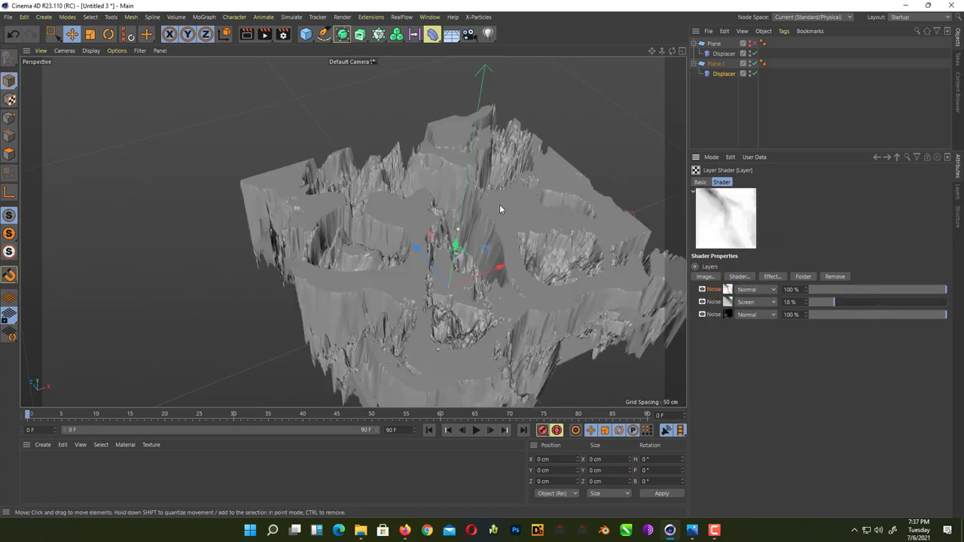
pyautogui.keyDown('alt'); pyautogui.moveTo(517, 248); pyautogui.dragTo(502, 226); pyautogui.keyUp('alt')
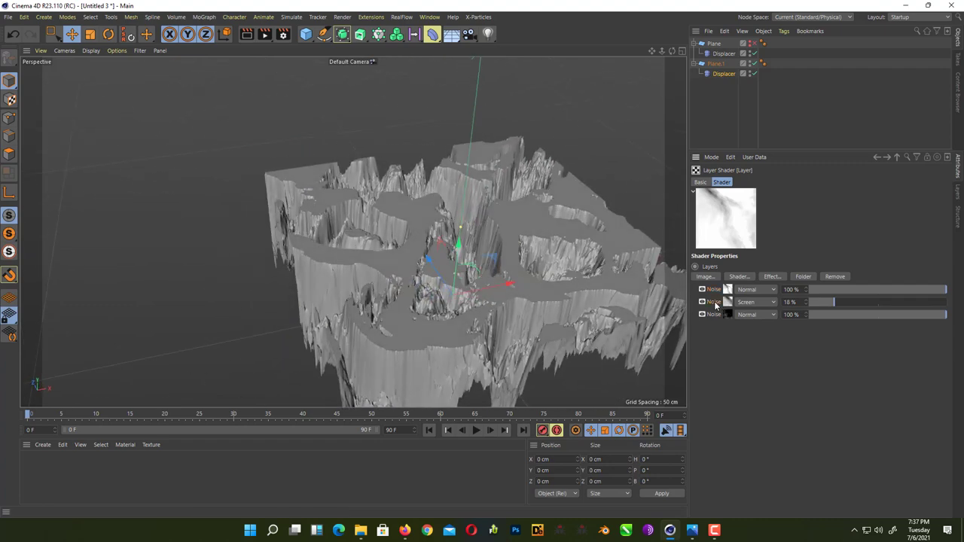
pyautogui.press('Delete')
# Step: Set the upper Noise layer's blend mode to Screen and its opacity to 19 %
pyautogui.click(747, 293)
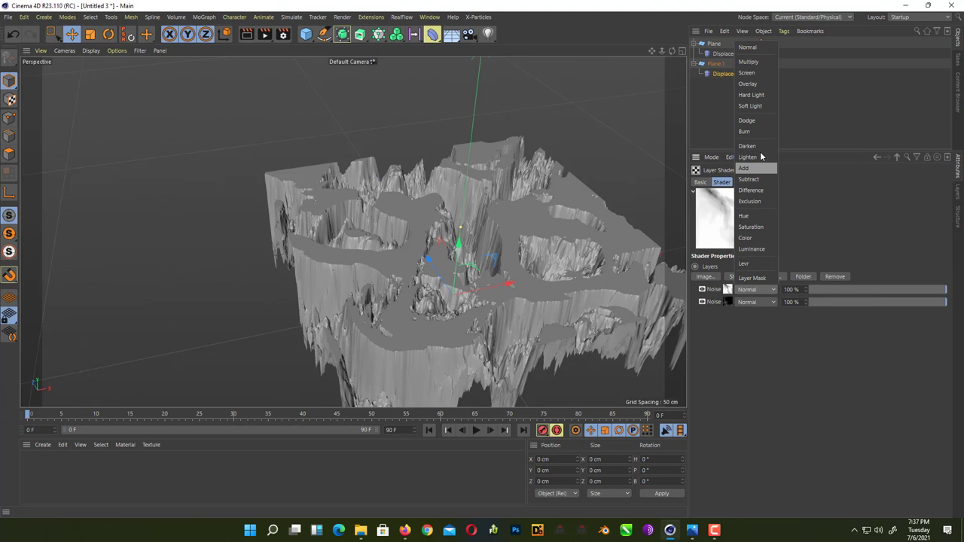
pyautogui.click(757, 75)
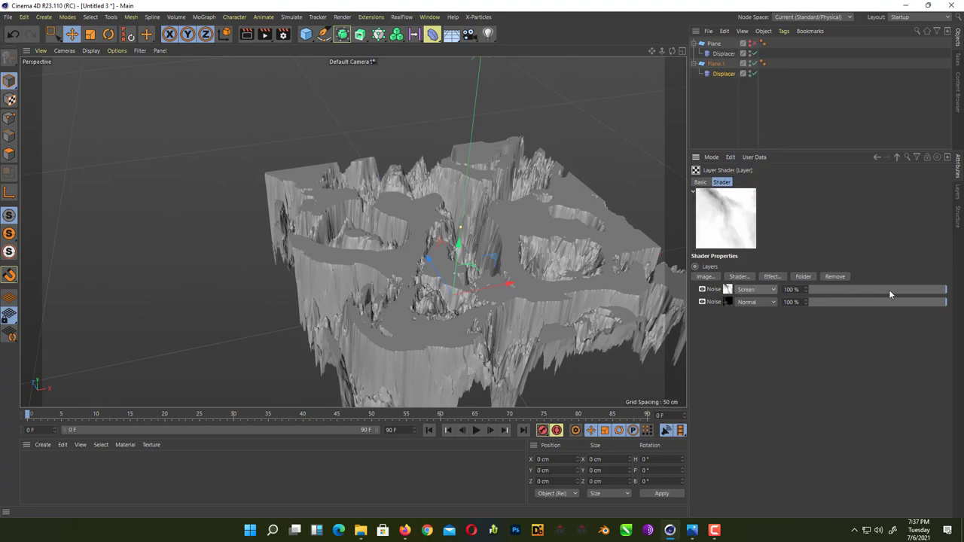
pyautogui.moveTo(874, 291); pyautogui.dragTo(828, 288)
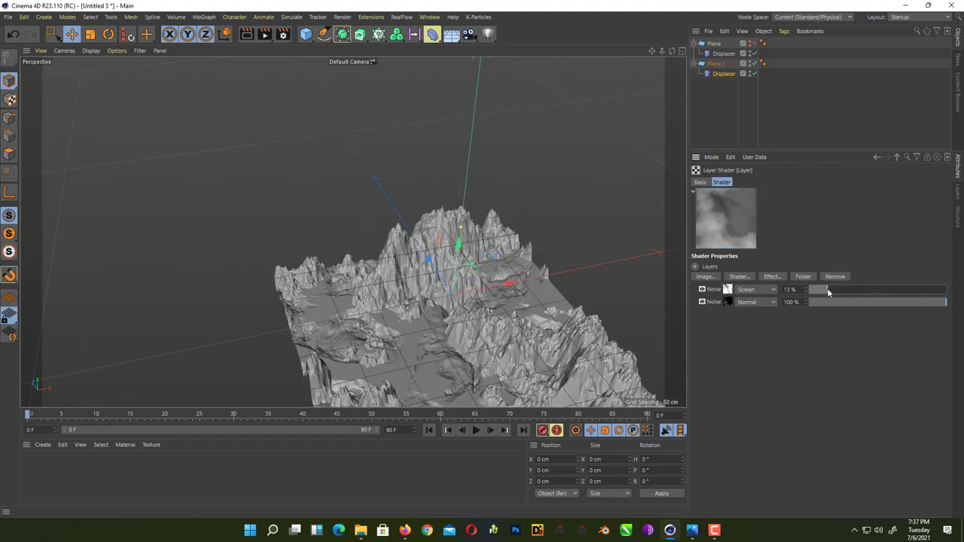
pyautogui.keyDown('alt'); pyautogui.moveTo(491, 302); pyautogui.dragTo(470, 327); pyautogui.keyUp('alt')
pyautogui.click(846, 290)
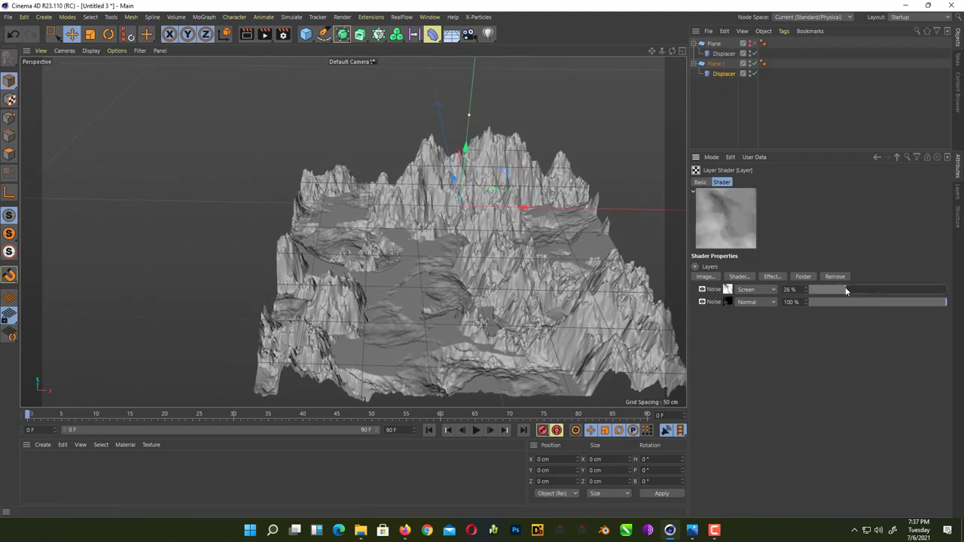
pyautogui.click(835, 290)
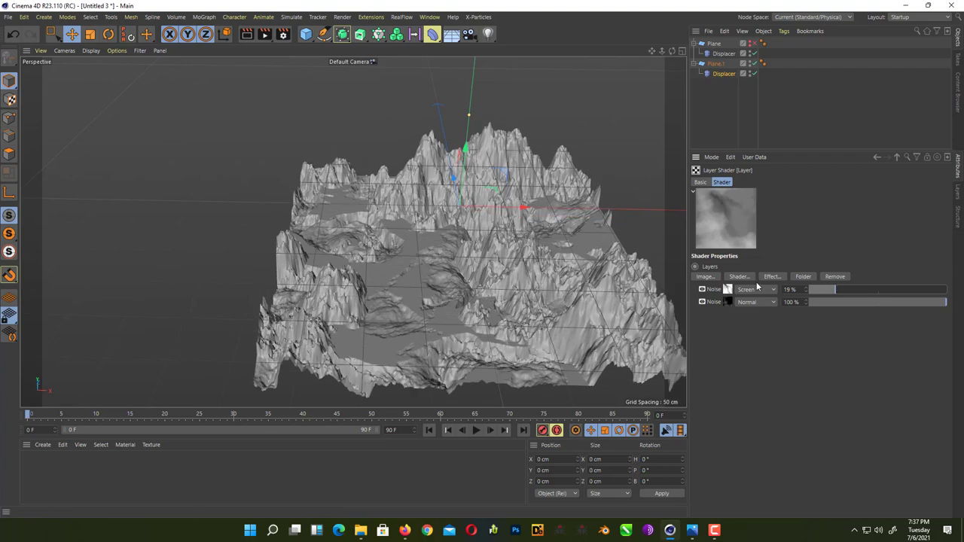
pyautogui.keyDown('alt'); pyautogui.moveTo(494, 226); pyautogui.dragTo(555, 258); pyautogui.keyUp('alt')
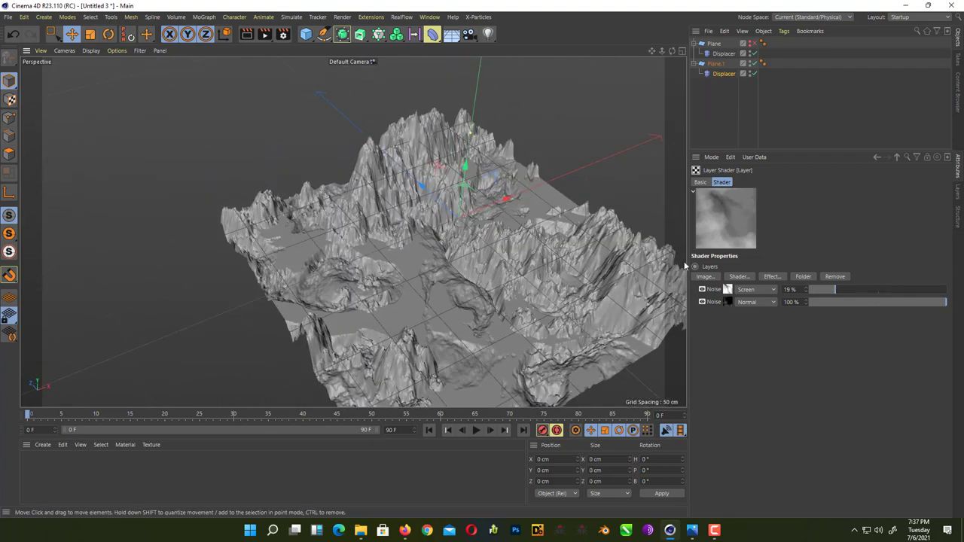
# Step: Add a third Noise layer on top of the Layer shader and open its noise settings
pyautogui.click(737, 278)
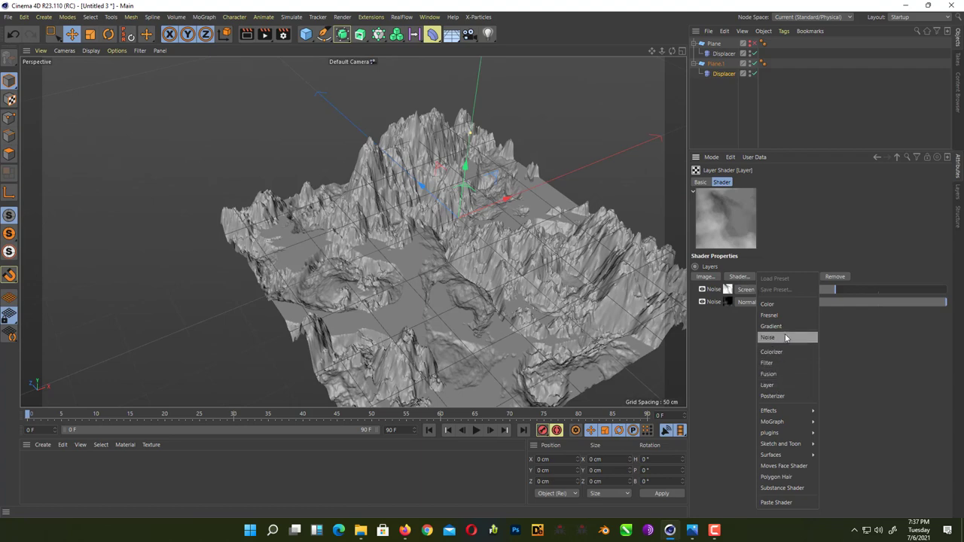
pyautogui.click(785, 338)
pyautogui.click(750, 300)
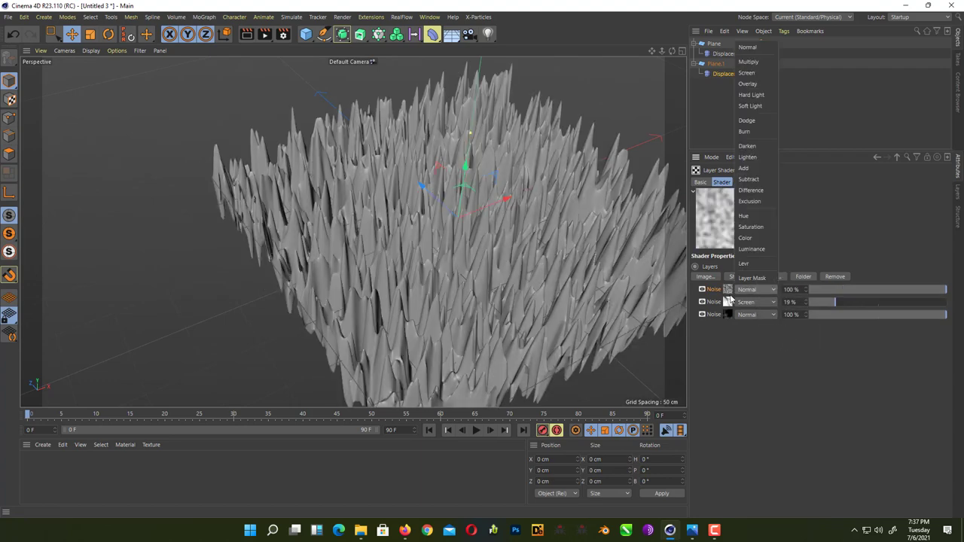
pyautogui.click(728, 300)
pyautogui.click(727, 301)
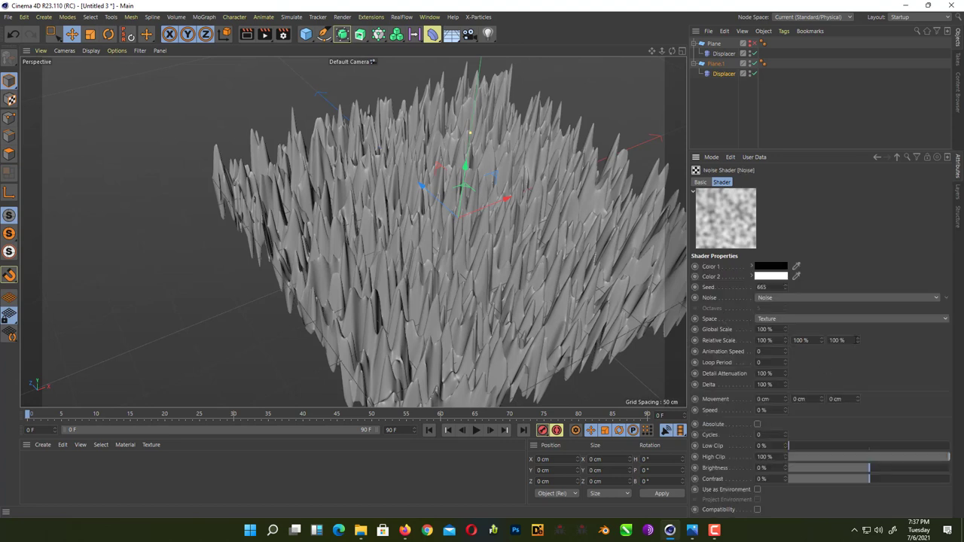
# Step: Set the new top noise's type to Ober and its global scale to 2000 %
pyautogui.click(830, 298)
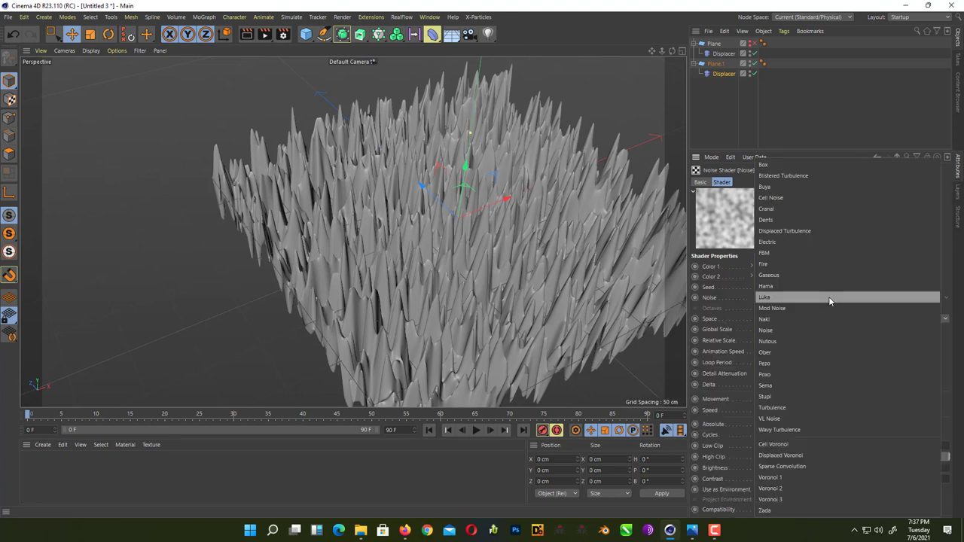
pyautogui.click(803, 353)
pyautogui.click(765, 329)
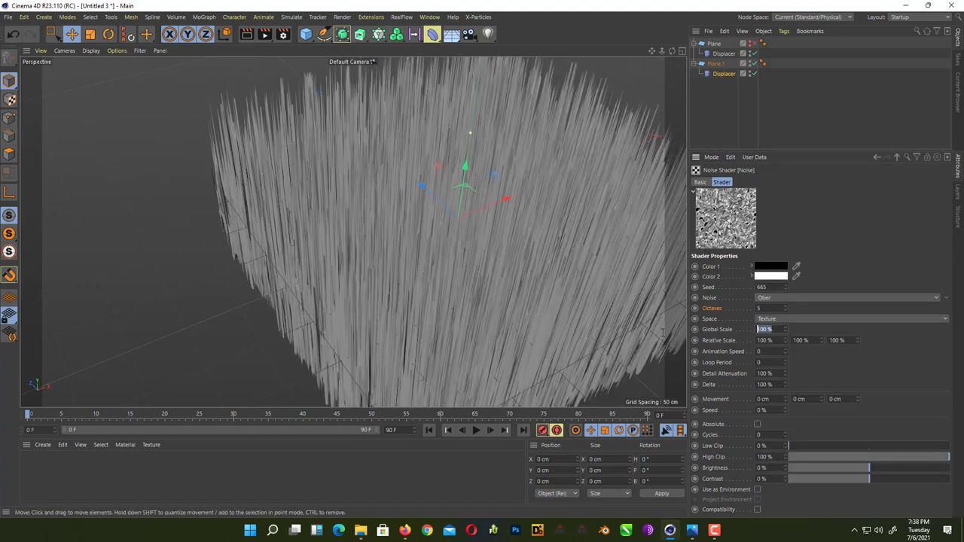
pyautogui.write('2000')
pyautogui.press('Return')
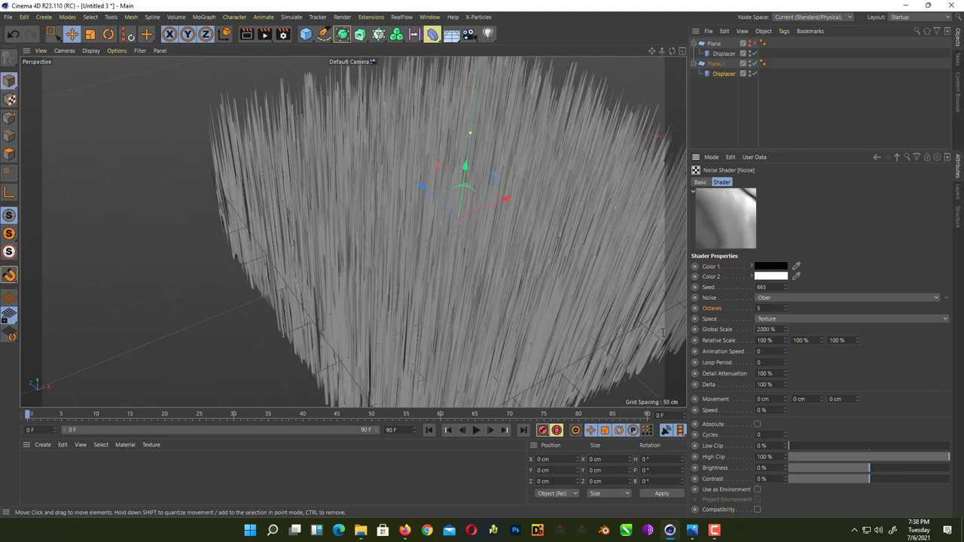
pyautogui.keyDown('alt'); pyautogui.moveTo(463, 322); pyautogui.dragTo(436, 280); pyautogui.keyUp('alt')
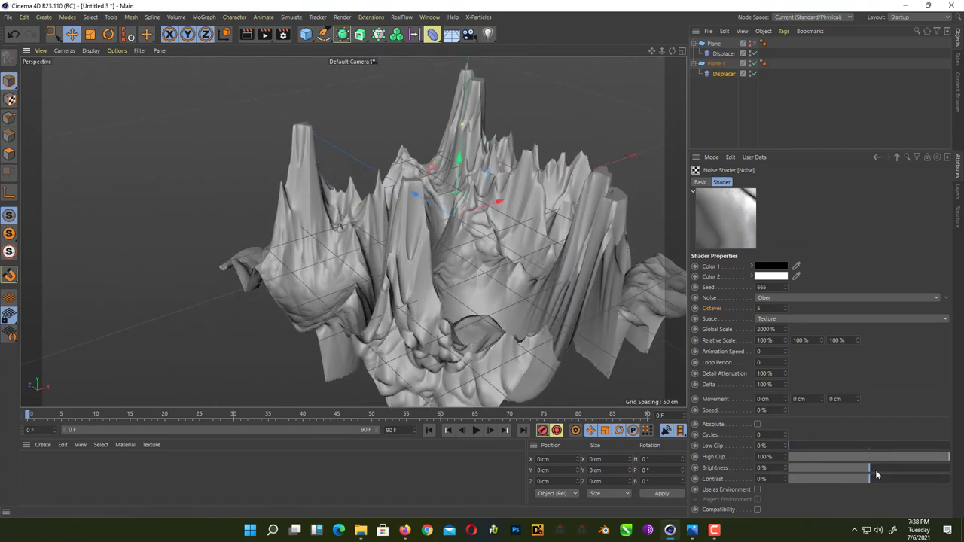
# Step: Set the Ober noise's brightness to 10 %, contrast to 14 %, high clip to 80 % and octaves to 20
pyautogui.moveTo(876, 470); pyautogui.dragTo(883, 477)
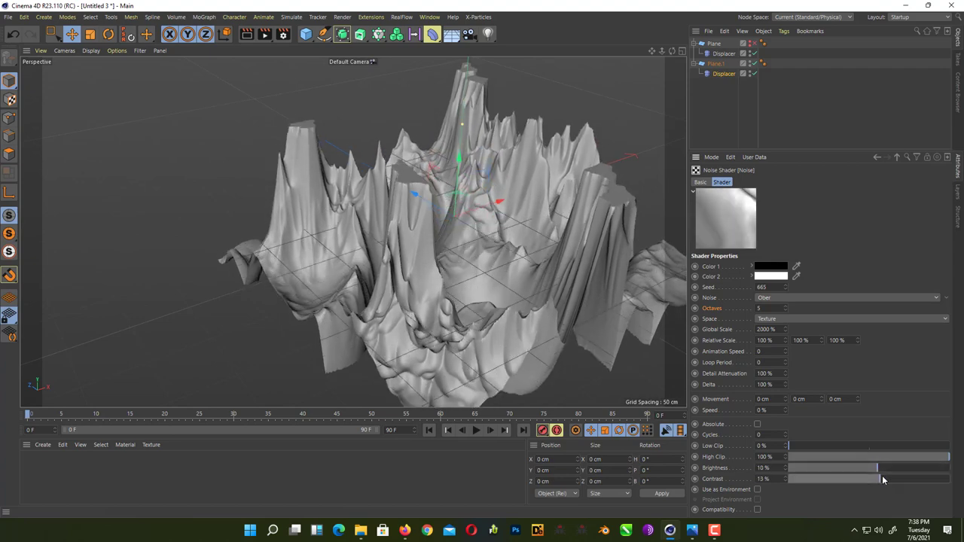
pyautogui.click(880, 480)
pyautogui.click(915, 457)
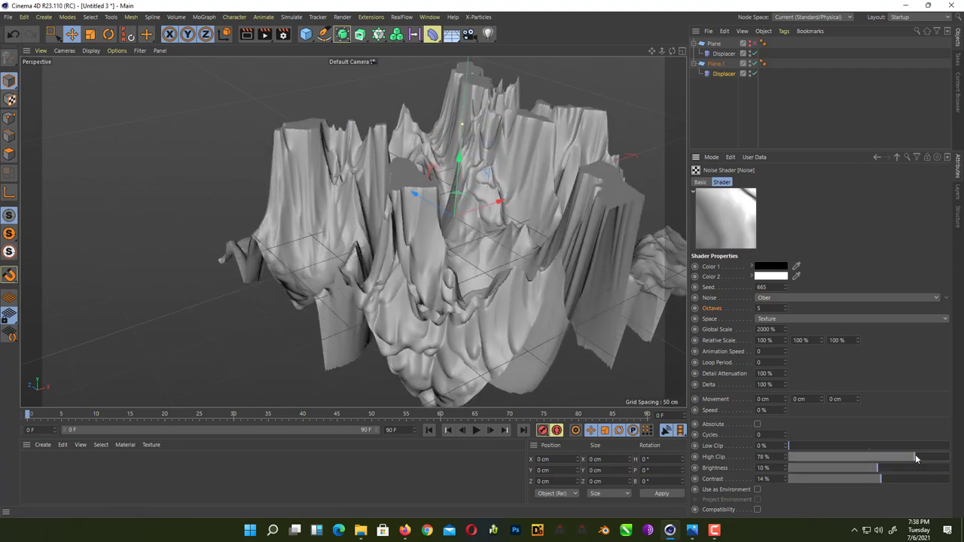
pyautogui.moveTo(903, 457); pyautogui.dragTo(893, 459)
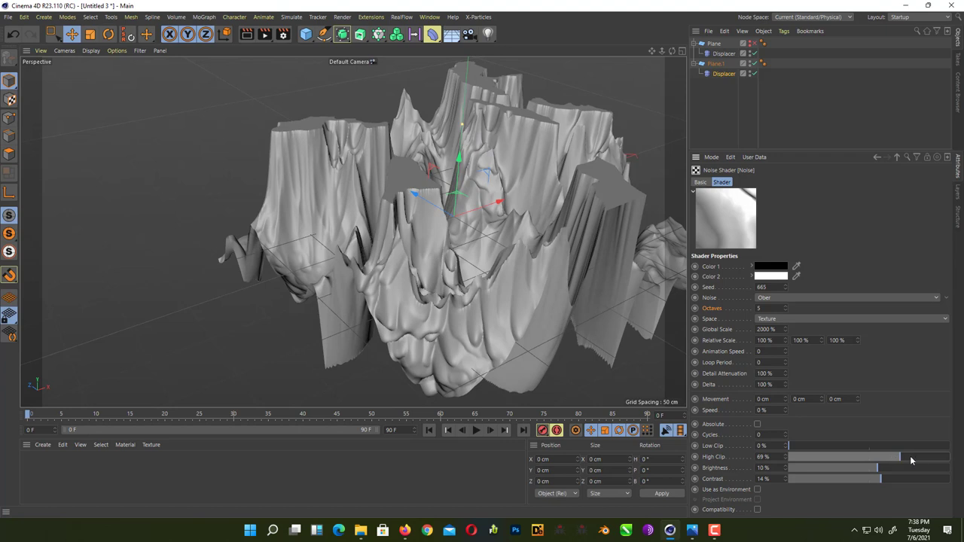
pyautogui.click(918, 457)
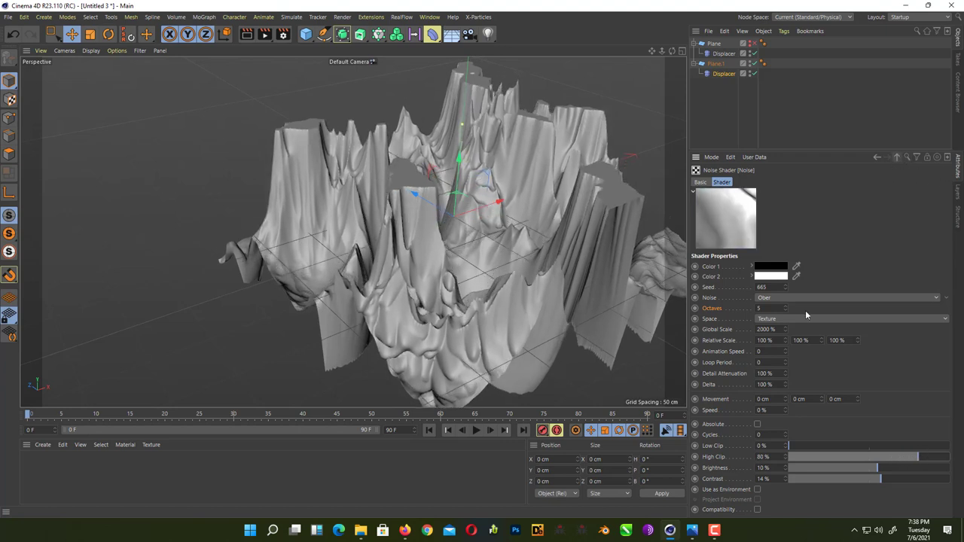
pyautogui.moveTo(784, 309); pyautogui.dragTo(784, 315)
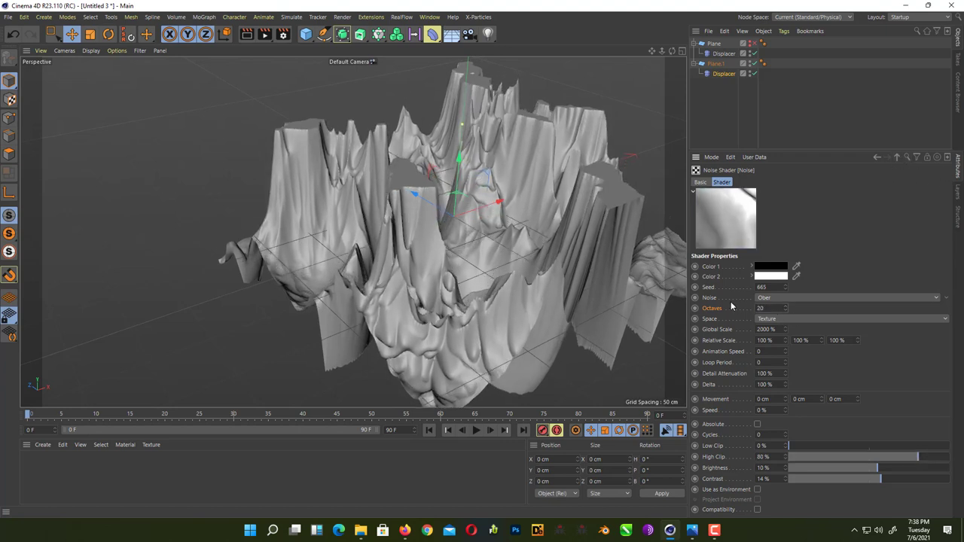
# Step: Return to the Layer shader and set the Ober Noise layer's blend mode to Overlay
pyautogui.click(896, 159)
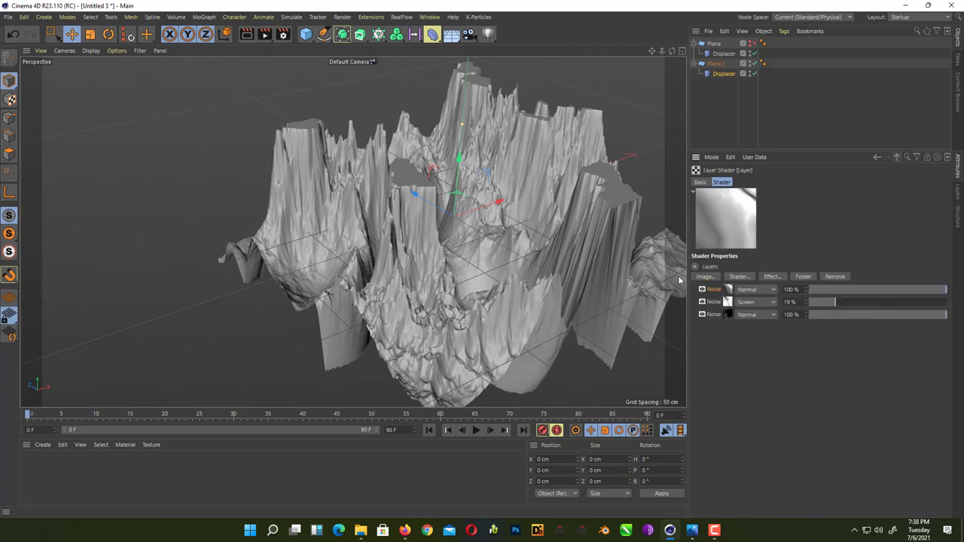
pyautogui.click(753, 290)
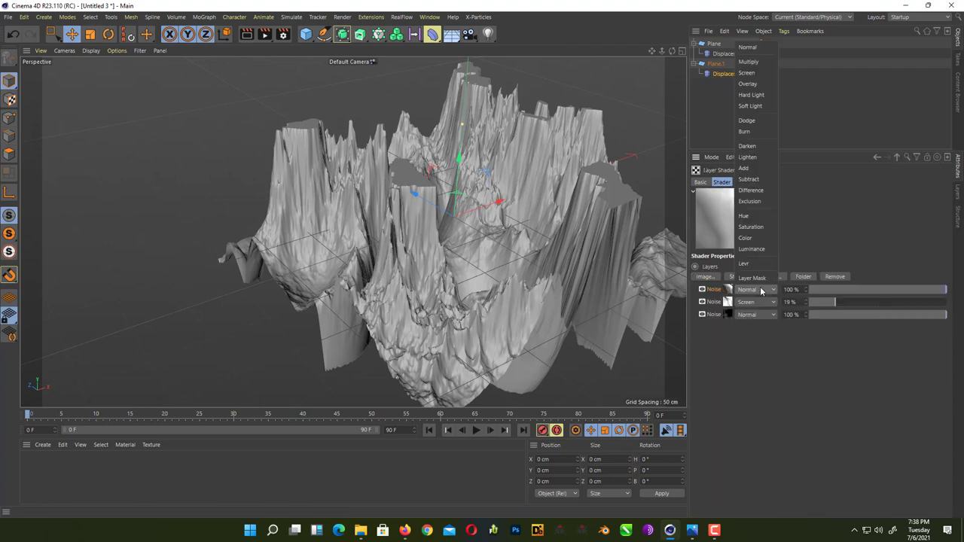
pyautogui.click(758, 84)
pyautogui.keyDown('alt'); pyautogui.moveTo(503, 275); pyautogui.dragTo(458, 268); pyautogui.keyUp('alt')
pyautogui.keyDown('alt'); pyautogui.moveTo(501, 325); pyautogui.dragTo(511, 280); pyautogui.keyUp('alt')
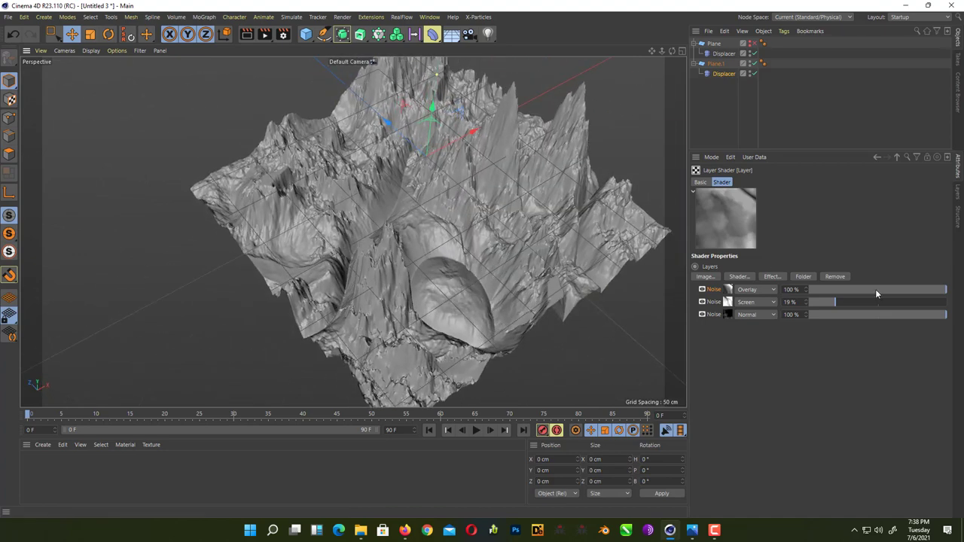
# Step: Set the width and height segments of Plane.1 to 1000 each
pyautogui.click(876, 157)
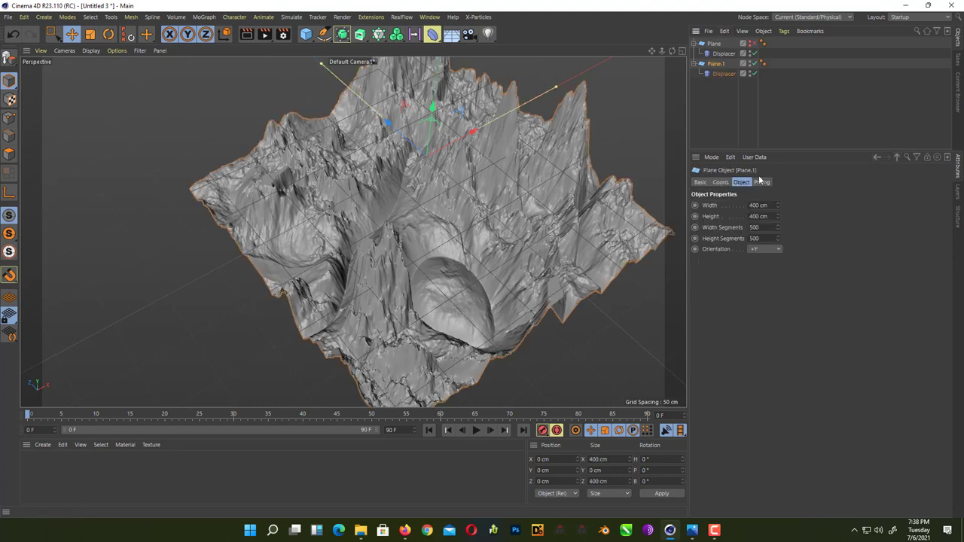
pyautogui.doubleClick(769, 228)
pyautogui.write('10')
pyautogui.press('Tab')
pyautogui.write('1000')
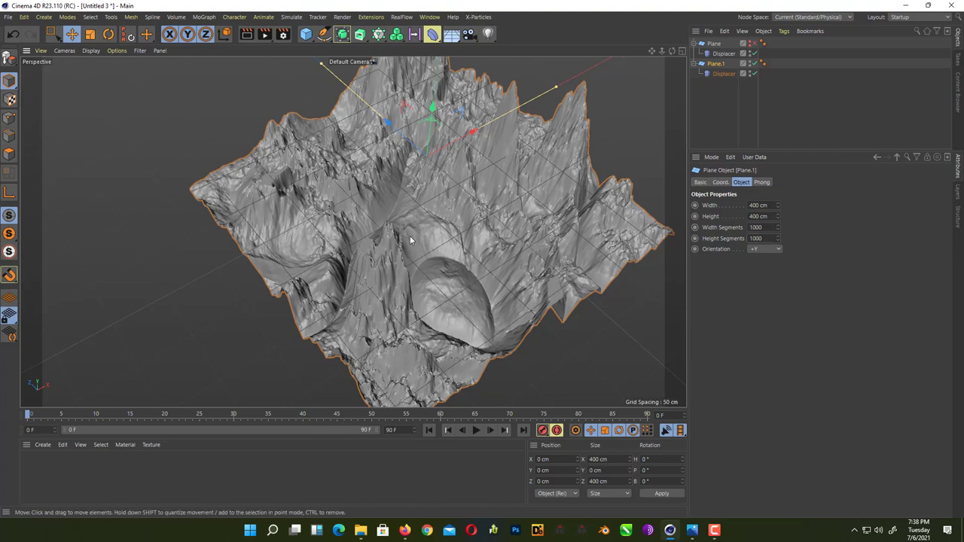
pyautogui.press('Return')
pyautogui.keyDown('alt'); pyautogui.moveTo(411, 192); pyautogui.dragTo(307, 254); pyautogui.keyUp('alt')
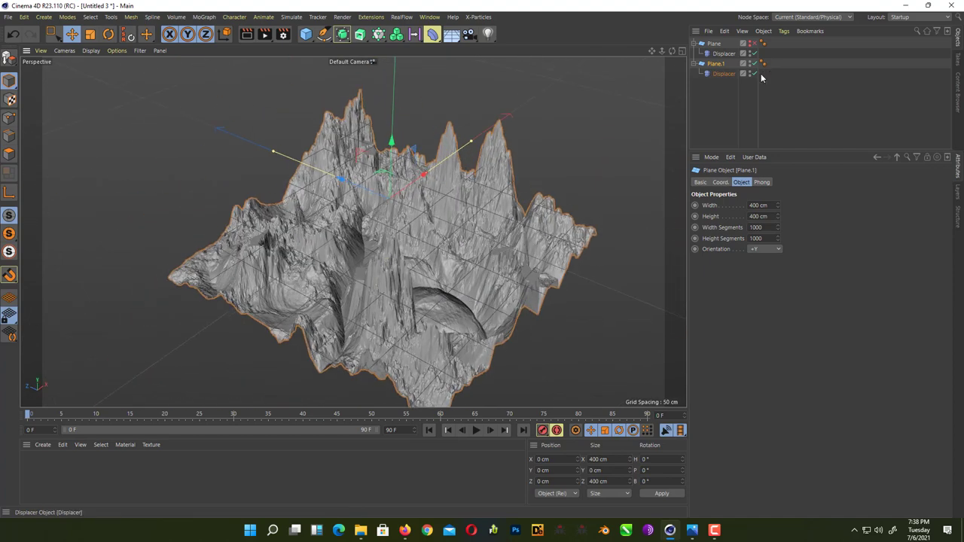
pyautogui.click(723, 74)
pyautogui.click(751, 182)
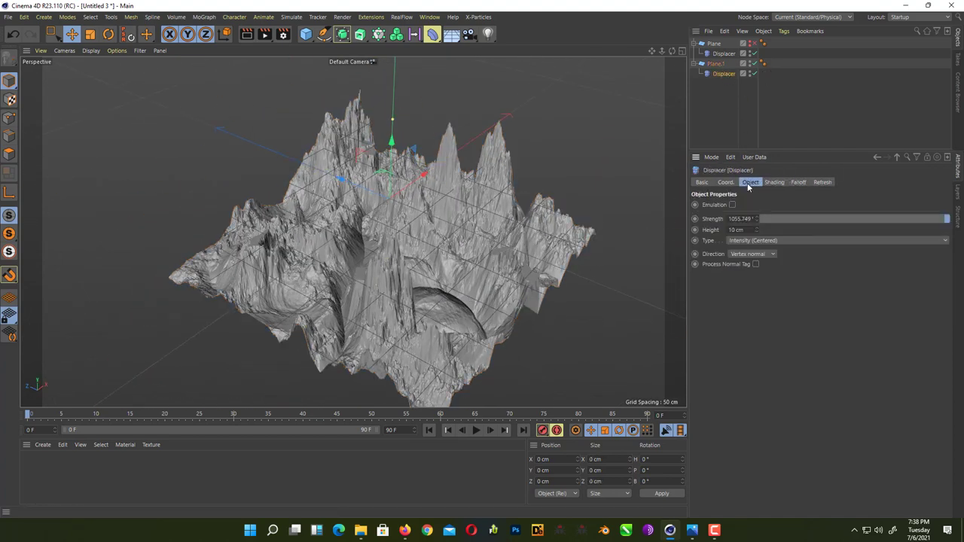
pyautogui.moveTo(748, 230); pyautogui.dragTo(695, 226)
pyautogui.write('2')
pyautogui.hotkey('ctrl', 'z')
# Step: Set the strength of the Displacer under Plane.1 to 100 %
pyautogui.click(727, 73)
pyautogui.doubleClick(744, 218)
pyautogui.write('1000')
pyautogui.moveTo(750, 219); pyautogui.dragTo(724, 230)
pyautogui.write('100')
pyautogui.press('Return')
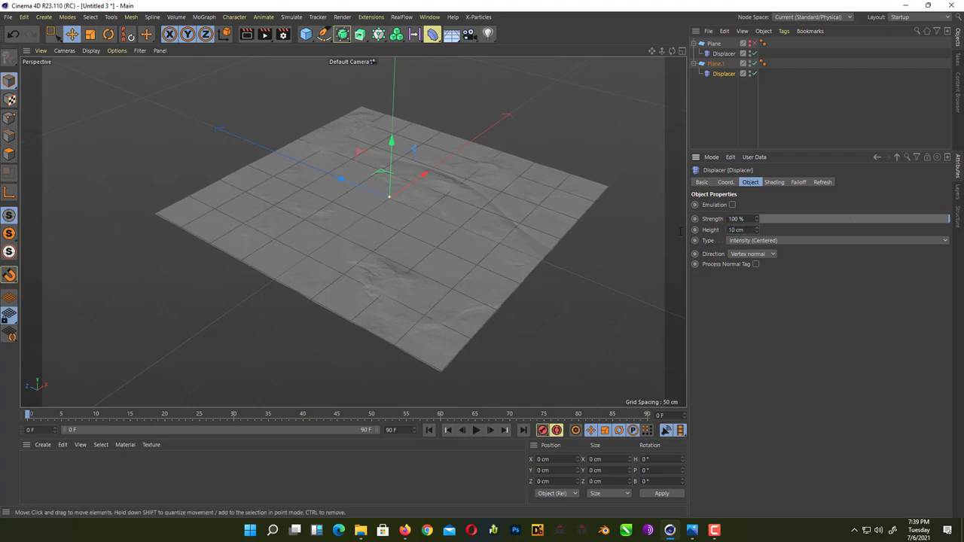
# Step: Try heights of 50 cm and 90 cm for the Displacer under Plane.1
pyautogui.click(749, 230)
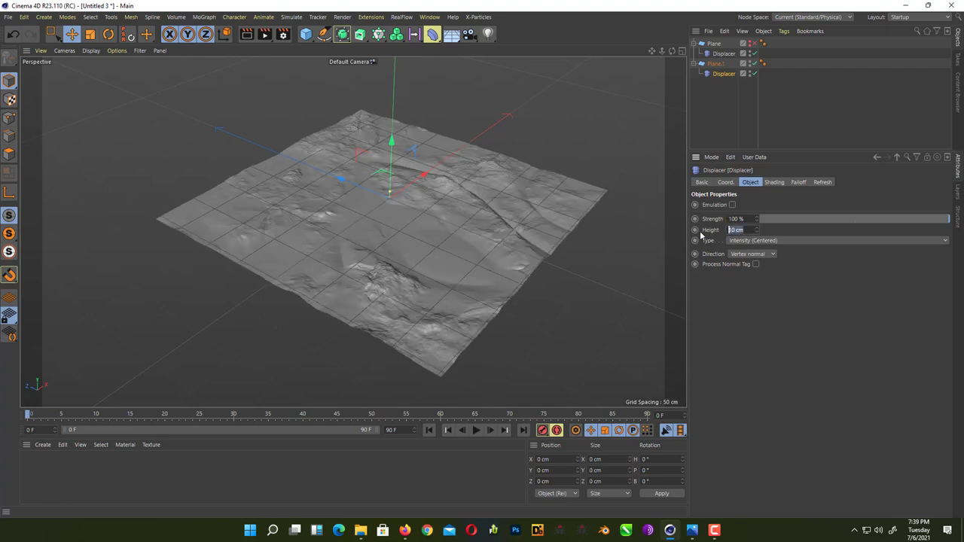
pyautogui.click(748, 230)
pyautogui.moveTo(750, 230); pyautogui.dragTo(699, 232)
pyautogui.write('5')
pyautogui.doubleClick(736, 229)
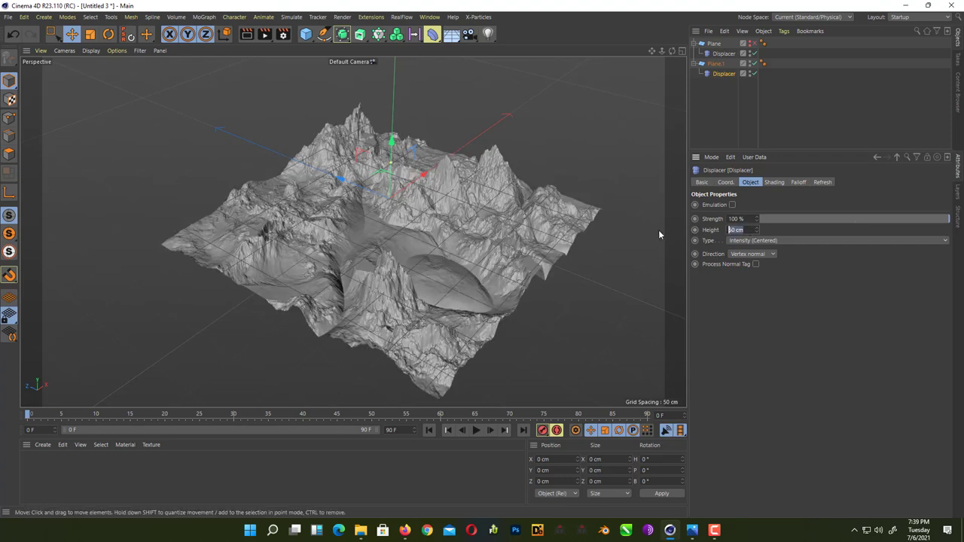
pyautogui.write('1')
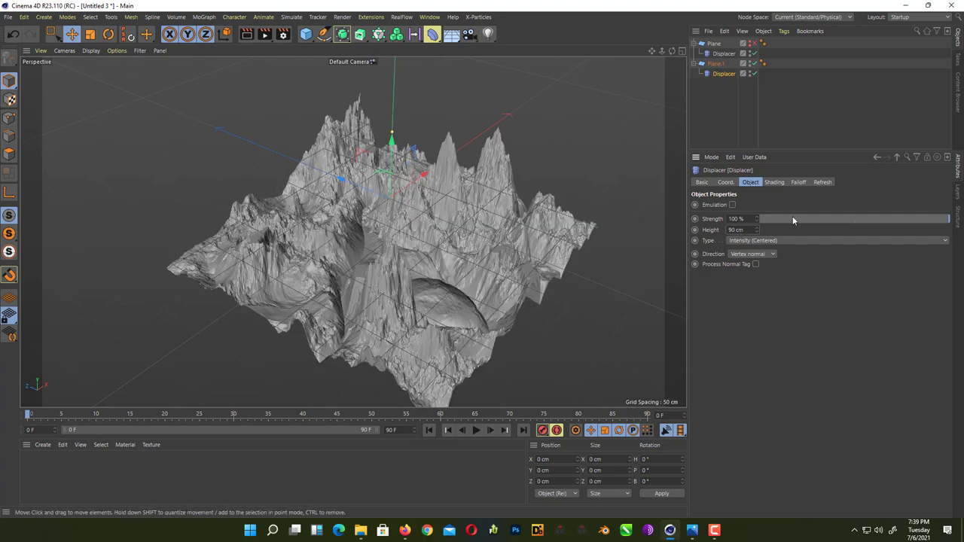
# Step: Set the height of the Displacer under Plane.1 to 60 cm and check the terrain from several angles
pyautogui.moveTo(746, 230); pyautogui.dragTo(659, 228)
pyautogui.write('5')
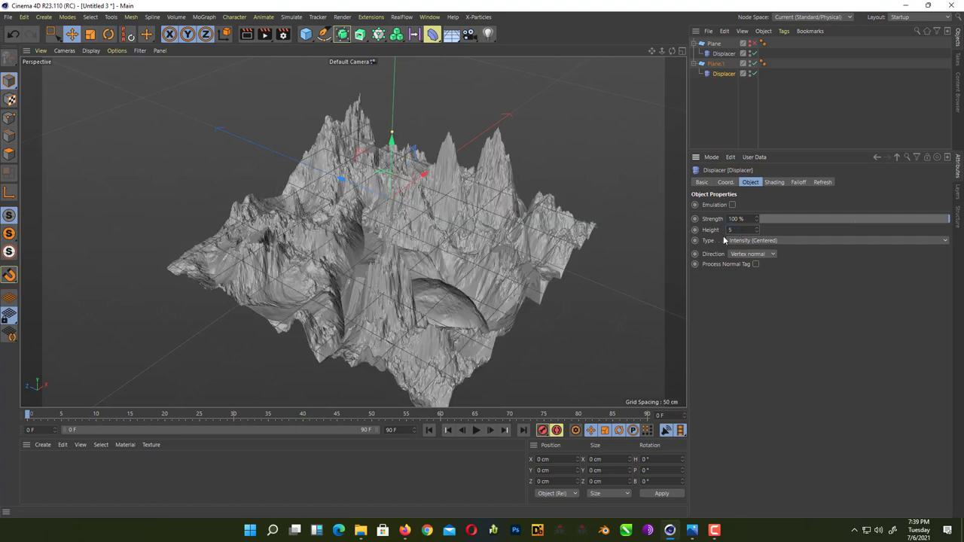
pyautogui.write('0')
pyautogui.press('Return')
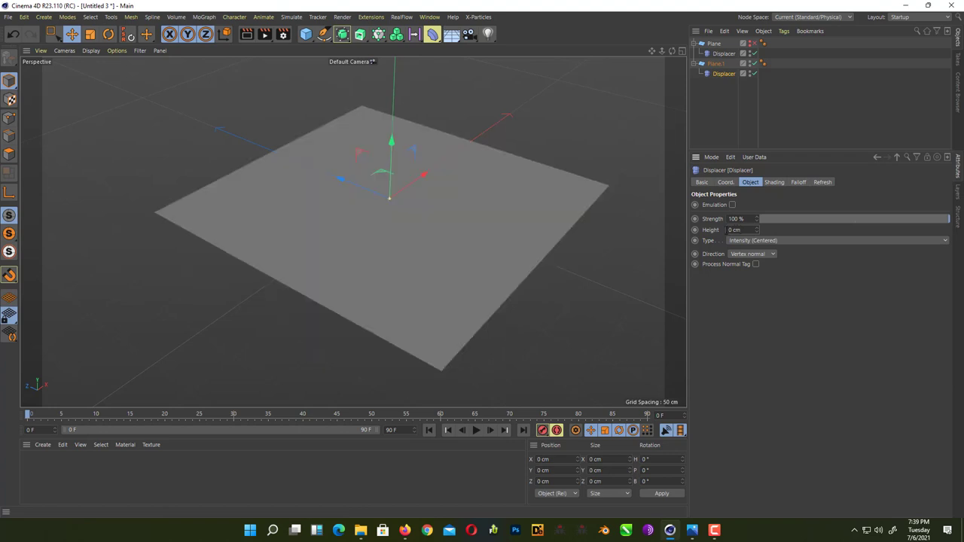
pyautogui.moveTo(742, 230); pyautogui.dragTo(671, 231)
pyautogui.write('6')
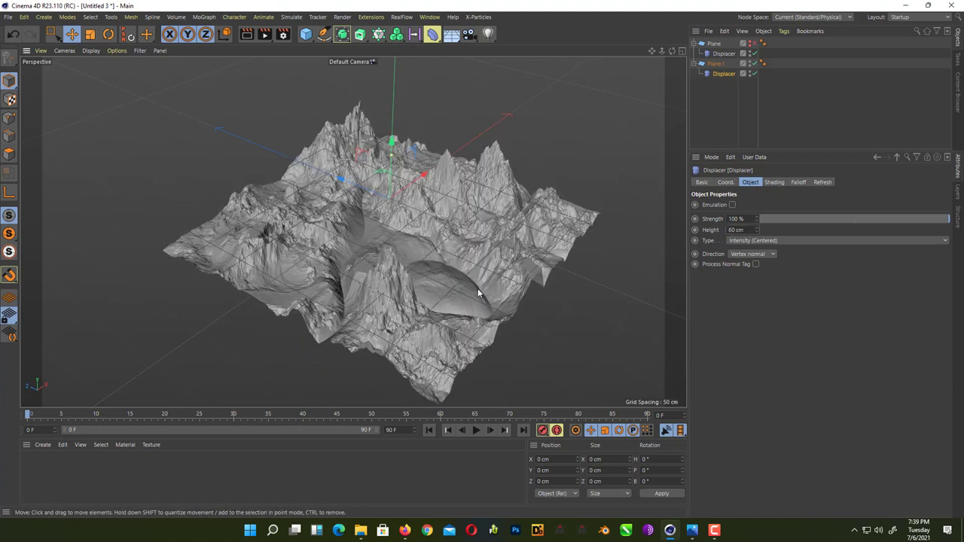
pyautogui.keyDown('alt'); pyautogui.moveTo(525, 284); pyautogui.dragTo(470, 309); pyautogui.keyUp('alt')
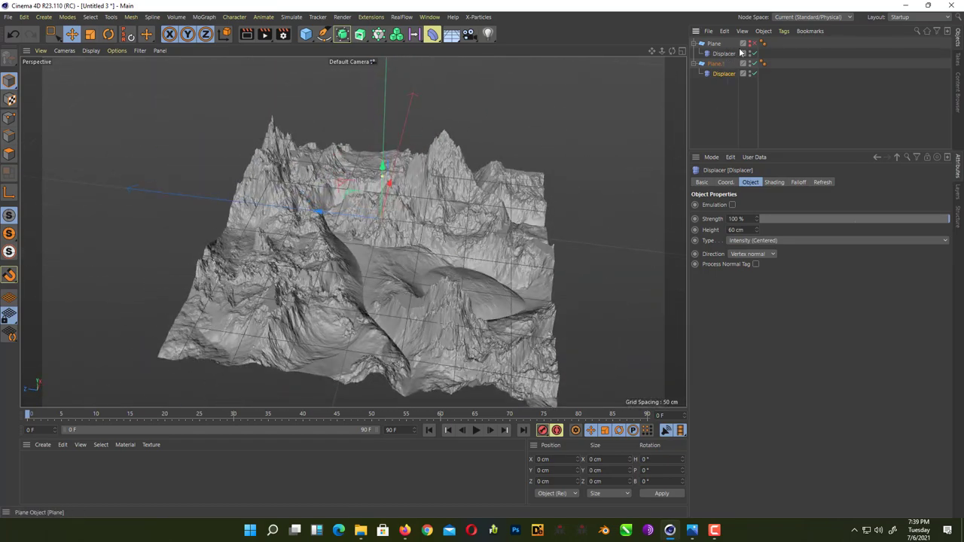
pyautogui.keyDown('alt'); pyautogui.moveTo(363, 262); pyautogui.dragTo(432, 259); pyautogui.keyUp('alt')
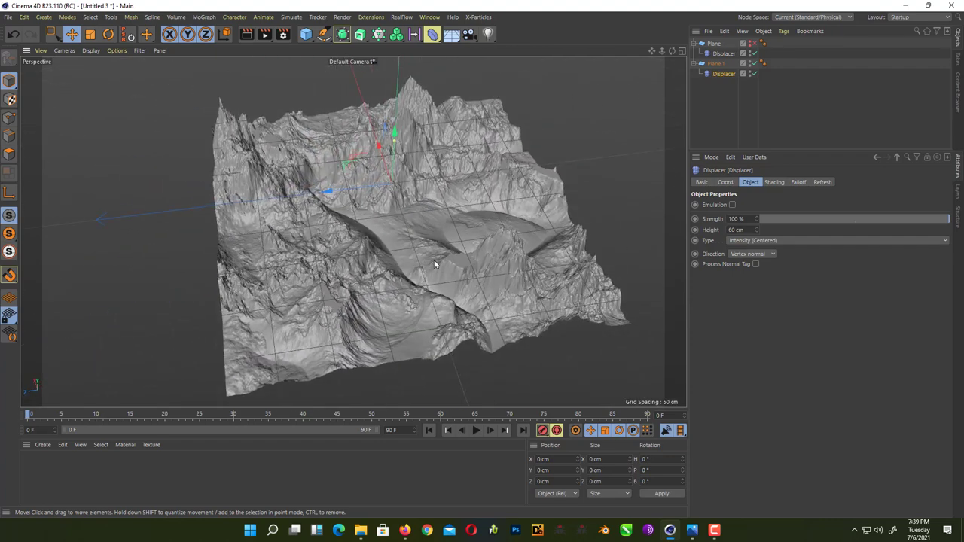